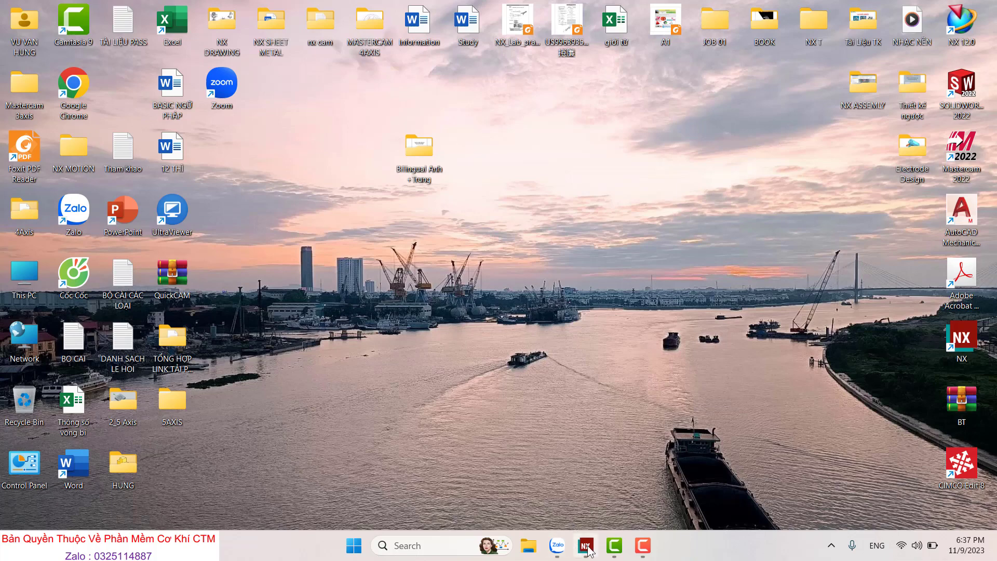
# Step: Bring the Siemens NX modeling session with the empty _model1.prt assembly to the front
pyautogui.click(586, 546)
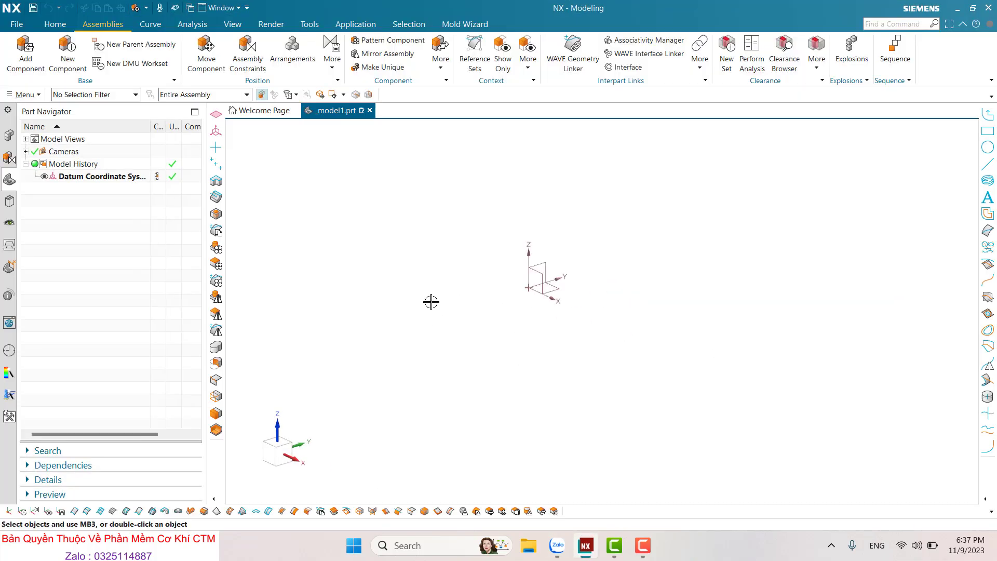
pyautogui.click(248, 54)
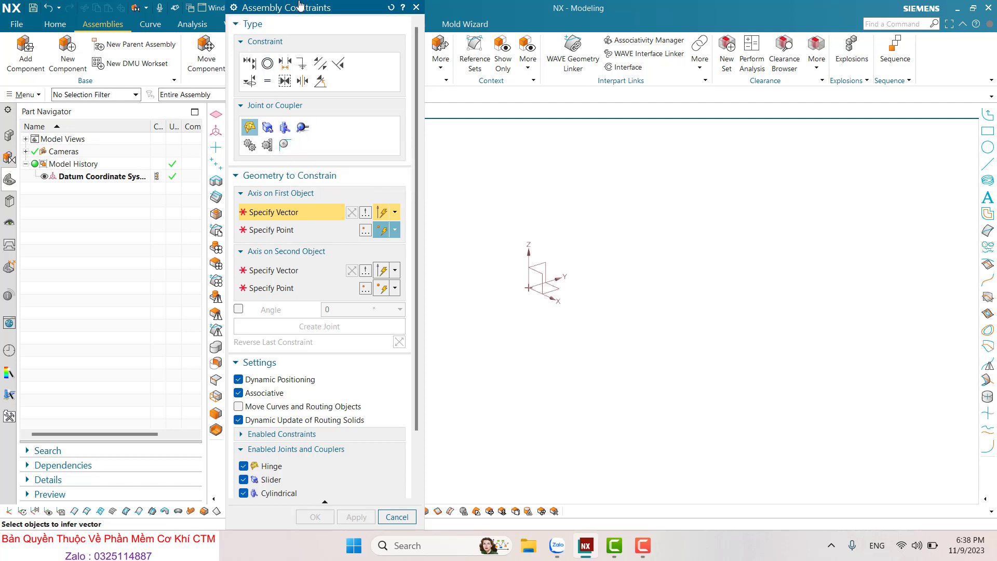
pyautogui.moveTo(308, 11); pyautogui.dragTo(317, 70)
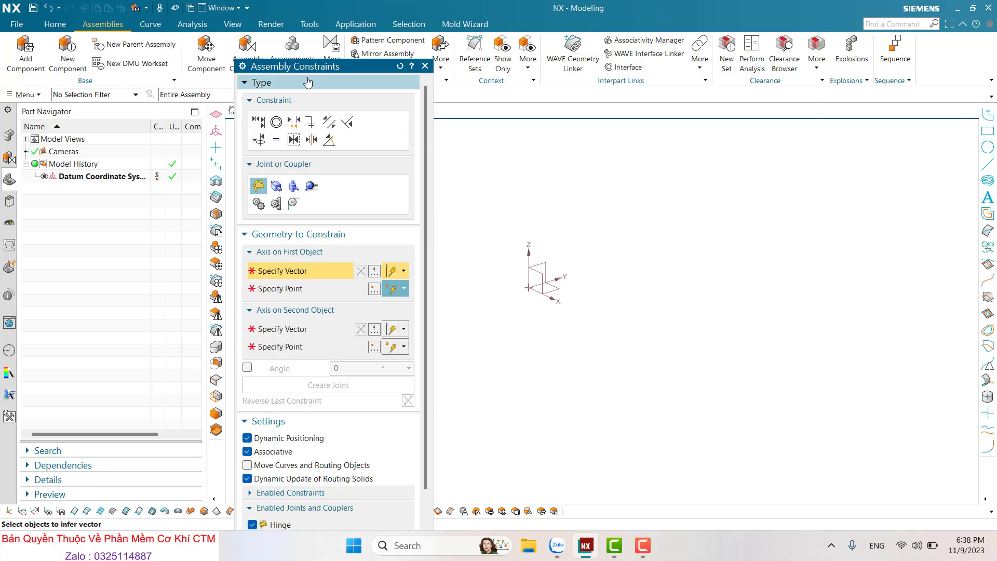
pyautogui.moveTo(298, 62)
pyautogui.mouseDown()
pyautogui.moveTo(292, 5)
pyautogui.moveTo(284, 24)
pyautogui.mouseUp()
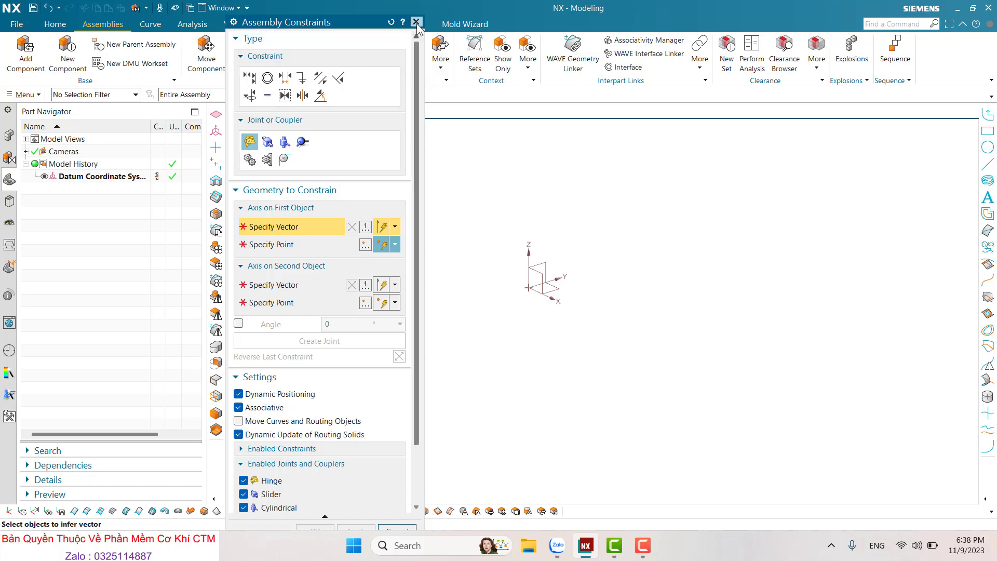
pyautogui.click(416, 22)
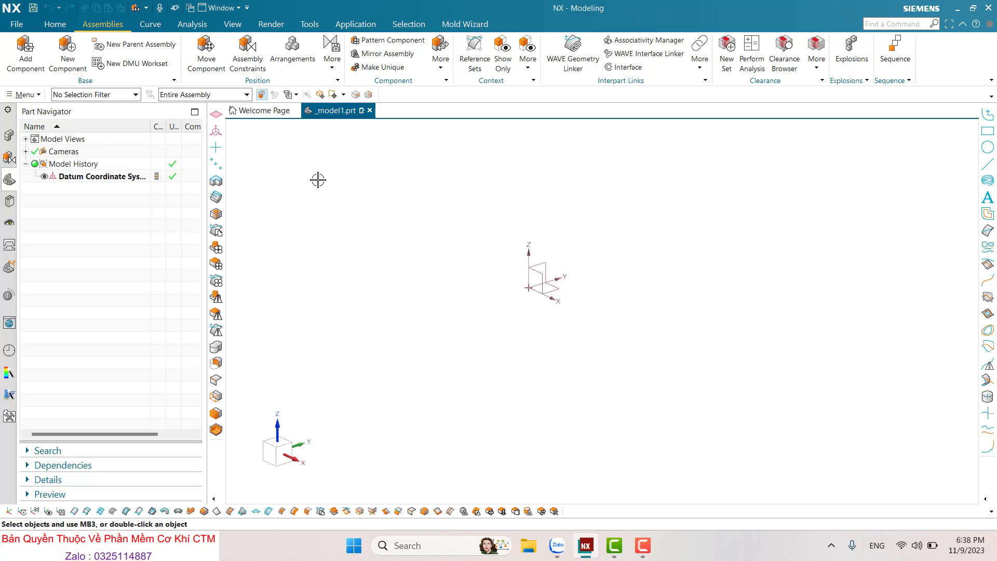
# Step: Browse to Hinge Assembly > Topic 1 and choose EX1 as the component to add
pyautogui.click(25, 52)
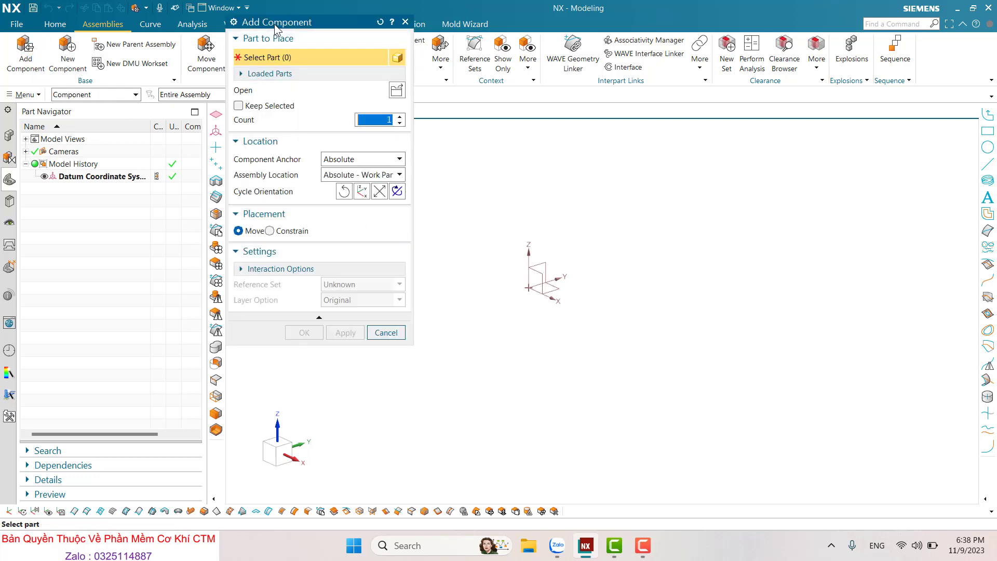
pyautogui.moveTo(275, 29); pyautogui.dragTo(275, 61)
pyautogui.click(397, 124)
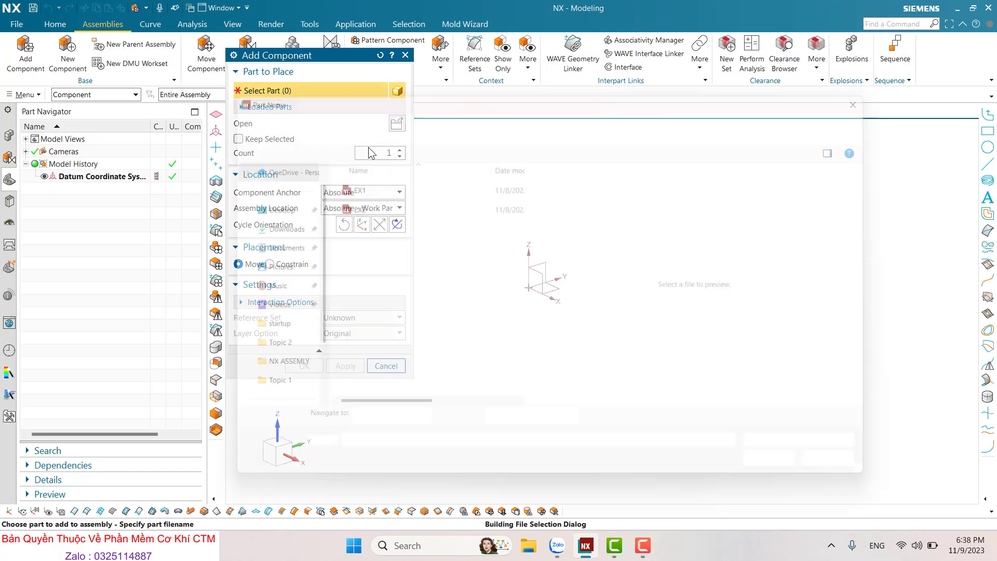
pyautogui.click(447, 115)
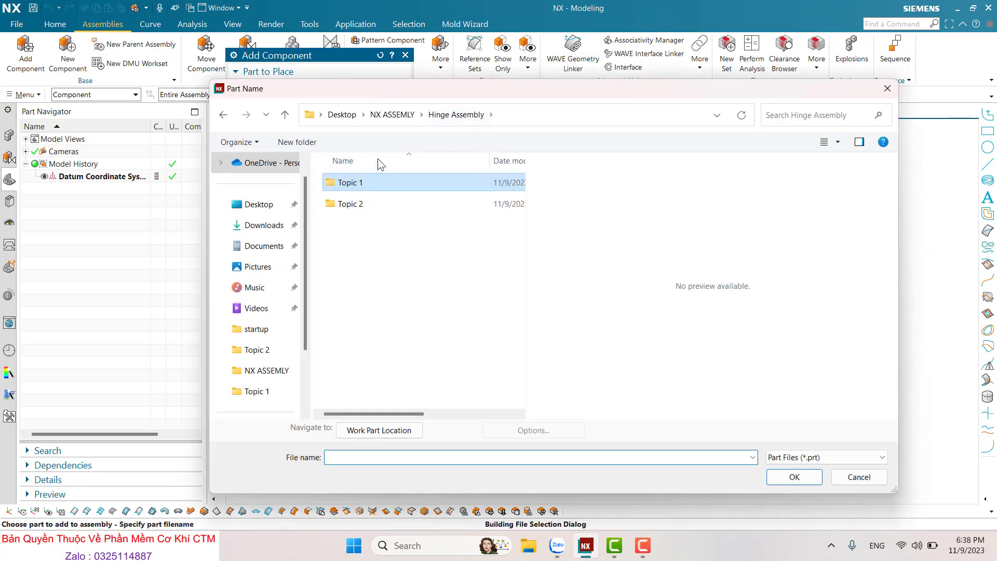
pyautogui.click(389, 114)
pyautogui.doubleClick(360, 247)
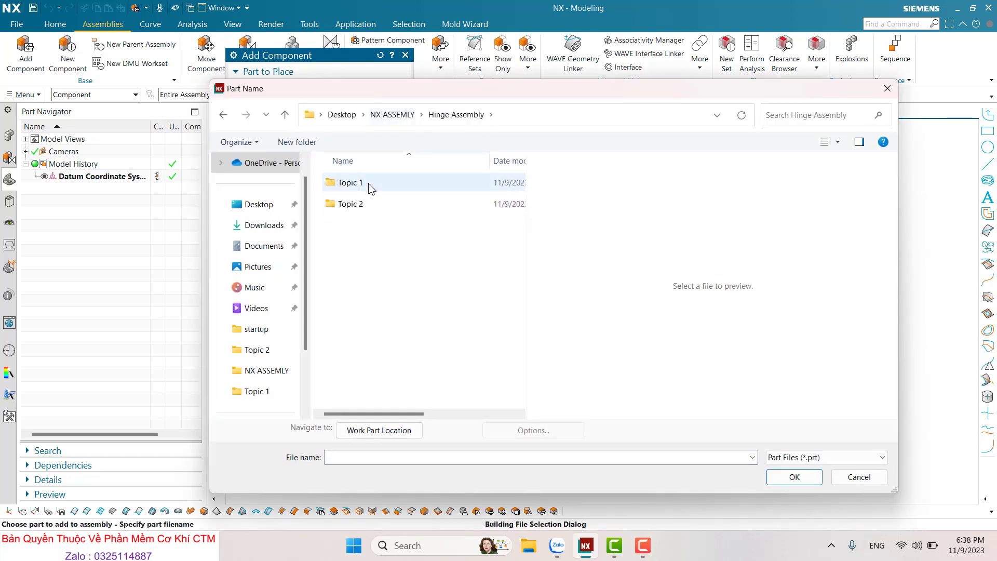
pyautogui.doubleClick(367, 183)
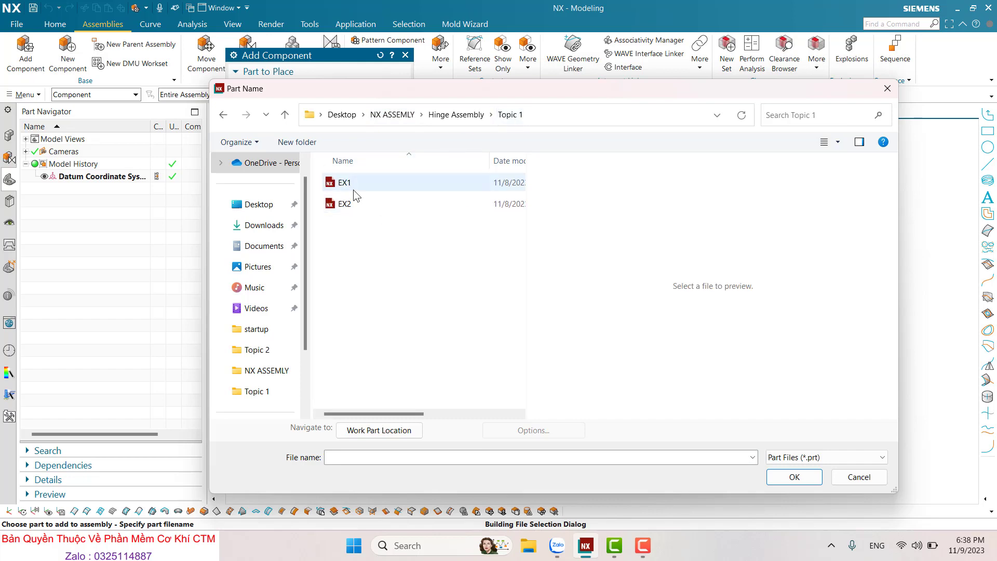
pyautogui.doubleClick(353, 190)
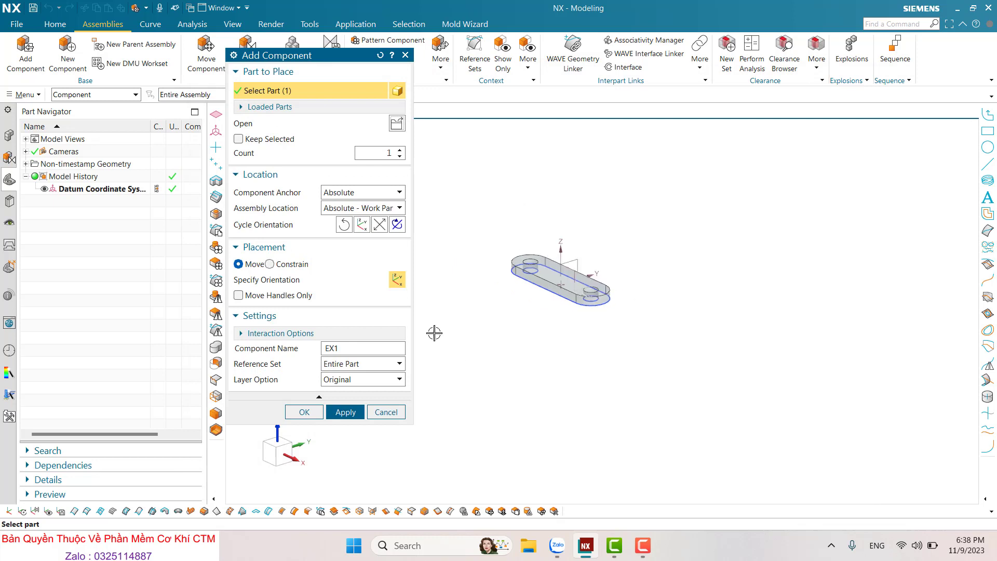
# Step: Check EX1's reference set and place it in the assembly
pyautogui.click(348, 365)
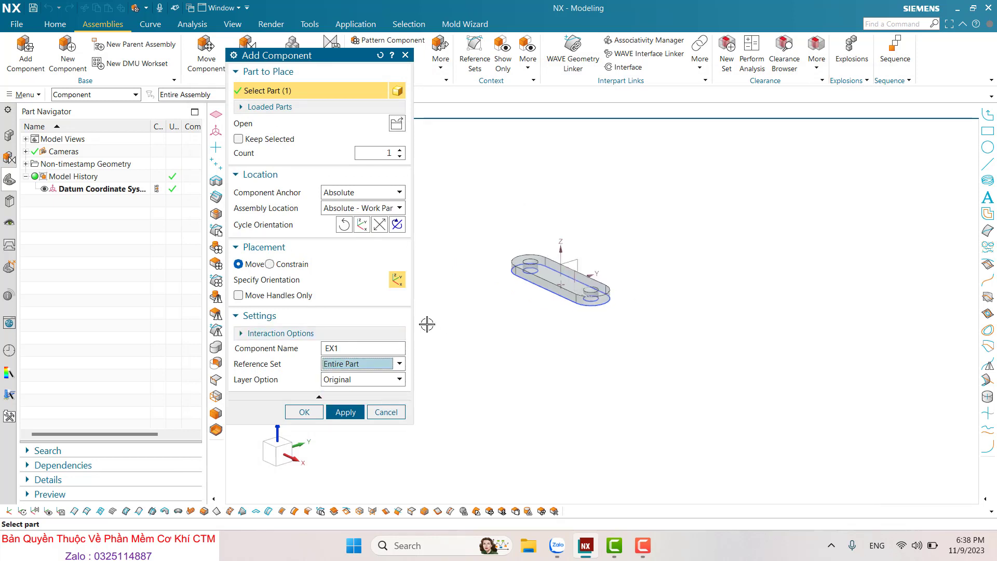
pyautogui.scroll(2, 452, 265)
pyautogui.scroll(2, 597, 267)
pyautogui.scroll(2, 609, 276)
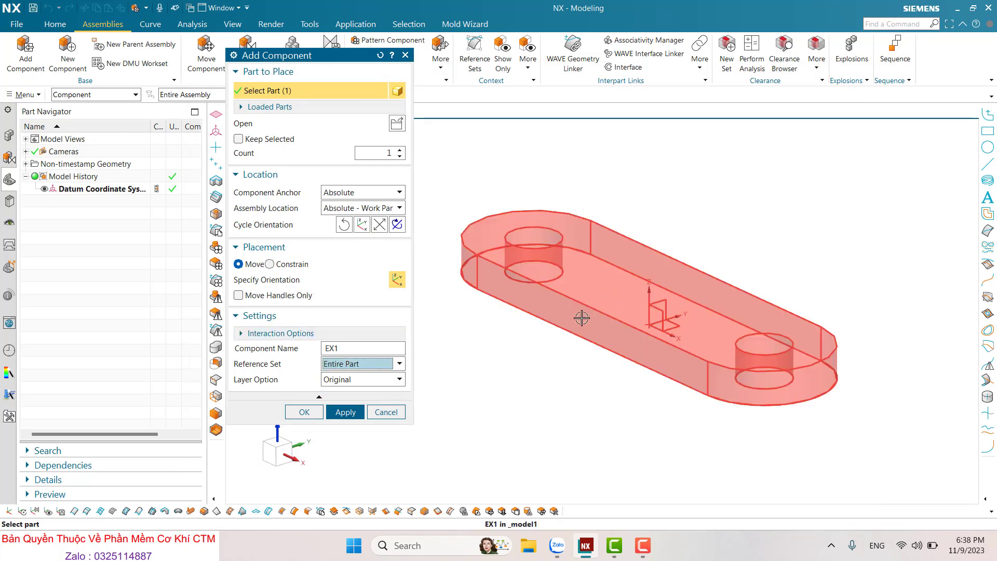
pyautogui.scroll(-2, 457, 358)
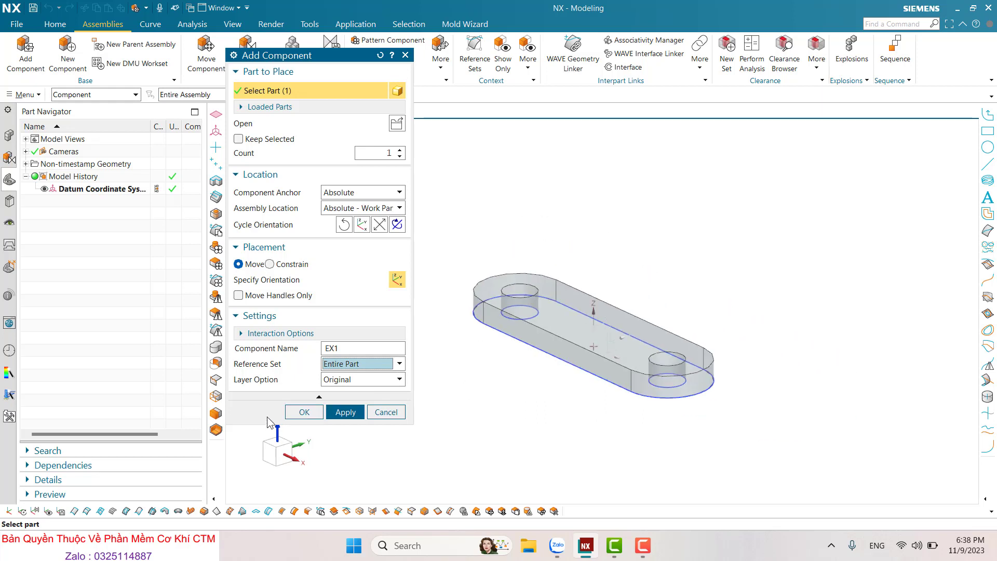
pyautogui.click(301, 414)
# Step: Accept the fix constraint on EX1 and orbit the view around the plate
pyautogui.click(413, 293)
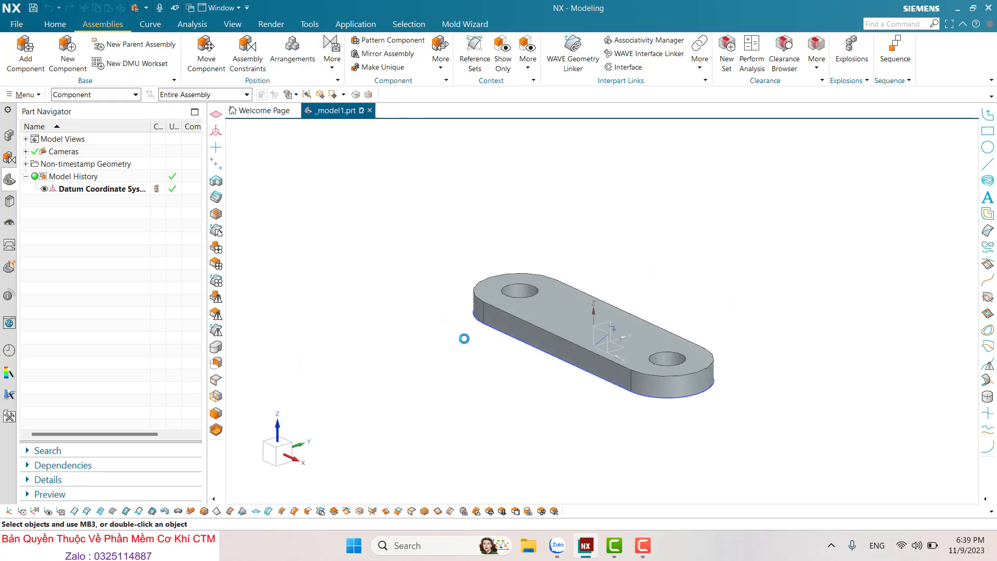
pyautogui.scroll(3, 489, 297)
pyautogui.scroll(-3, 639, 372)
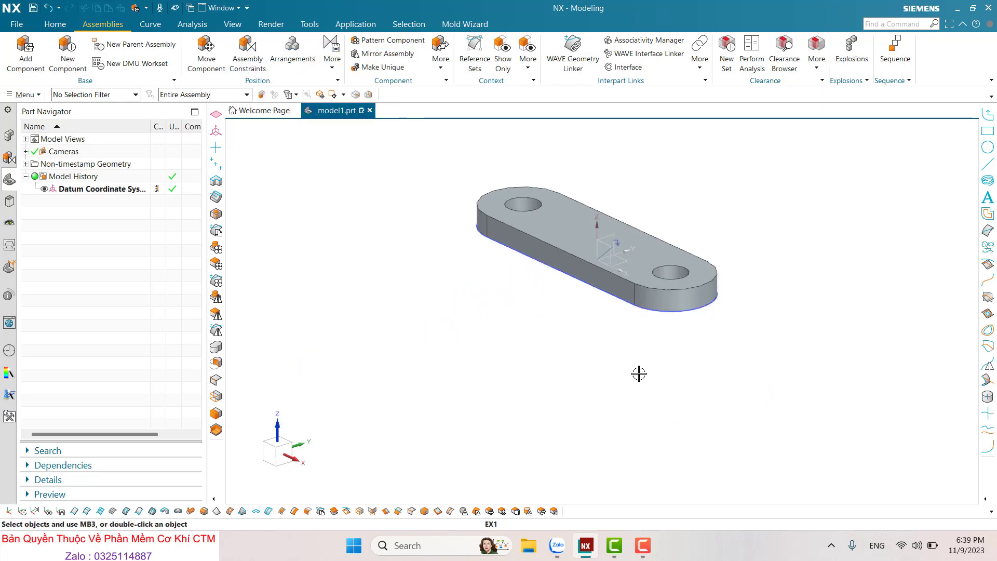
pyautogui.scroll(3, 665, 247)
pyautogui.moveTo(665, 247); pyautogui.dragTo(681, 261, button='middle')
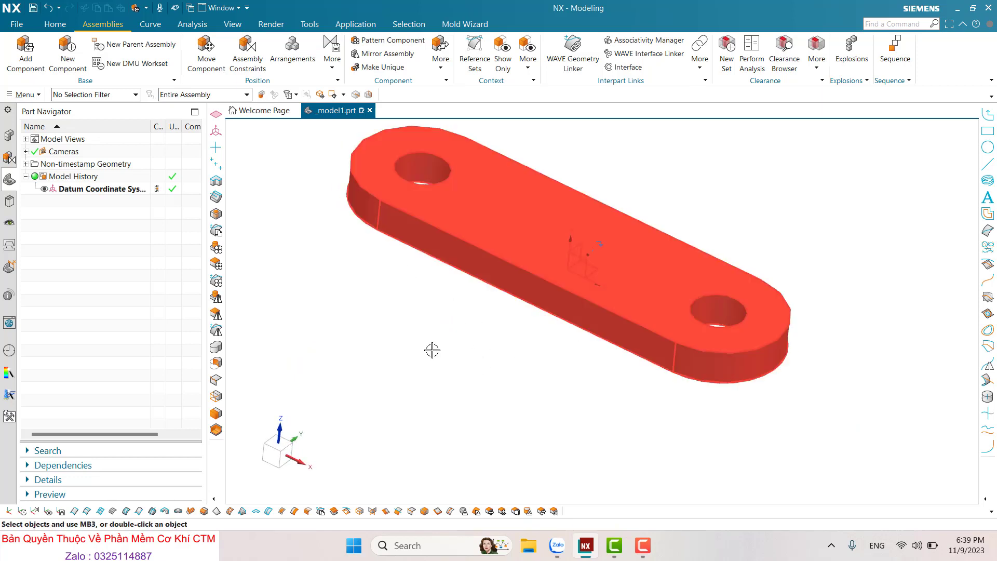
pyautogui.scroll(-2, 432, 349)
pyautogui.scroll(2, 353, 293)
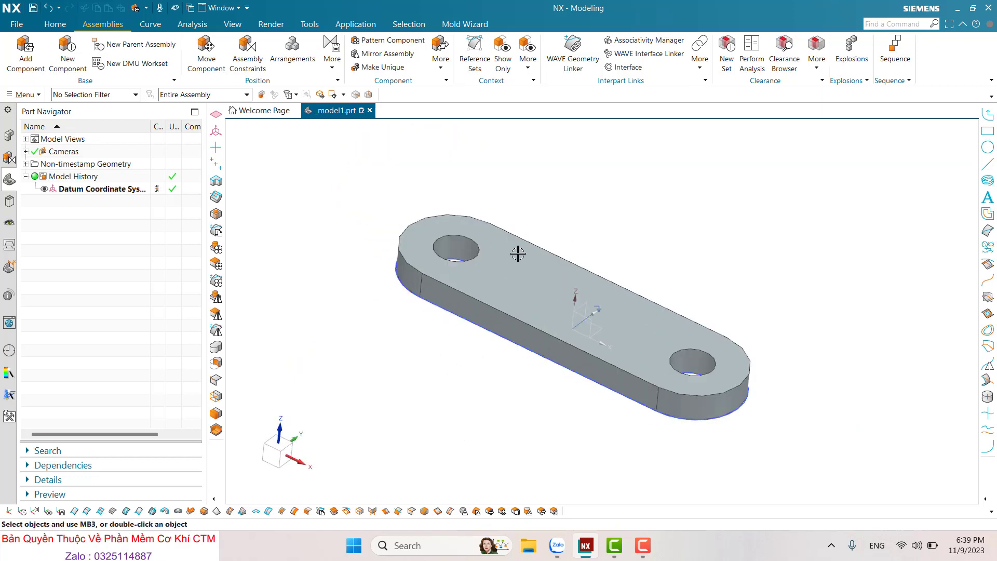
# Step: Open the Constraint Navigator and select Fix (EX1) to confirm the anchor
pyautogui.click(10, 157)
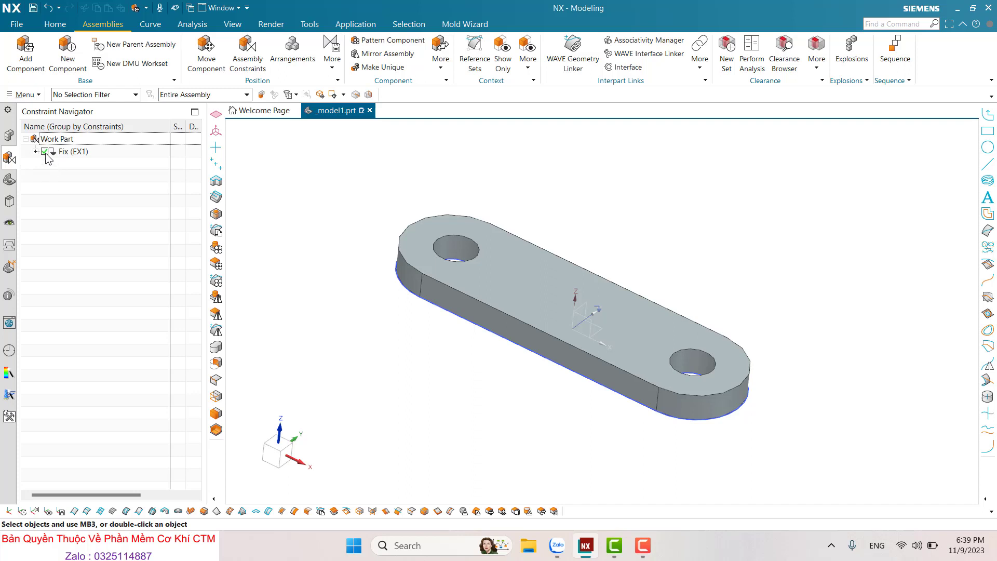
pyautogui.click(69, 154)
pyautogui.click(41, 162)
pyautogui.keyDown('shift'); pyautogui.moveTo(486, 357); pyautogui.dragTo(528, 374, button='middle'); pyautogui.keyUp('shift')
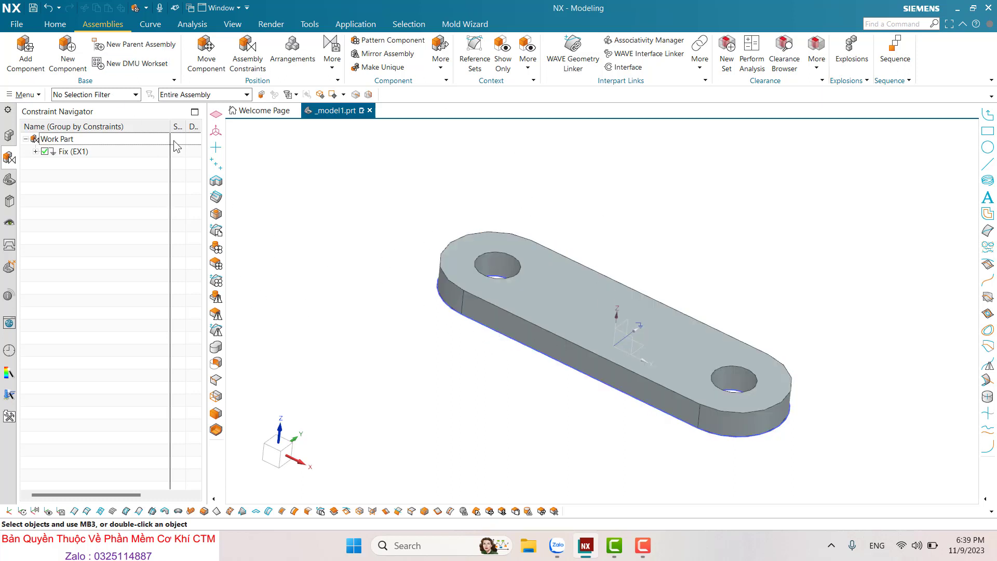
# Step: Add EX2 from Topic 1, repositioned away from EX1 via Specify Orientation
pyautogui.click(26, 52)
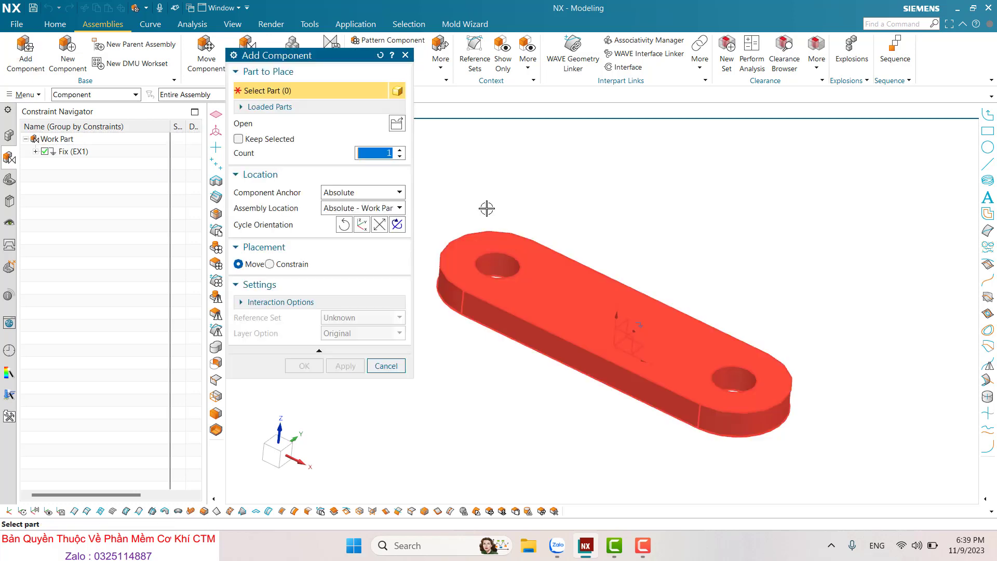
pyautogui.click(402, 125)
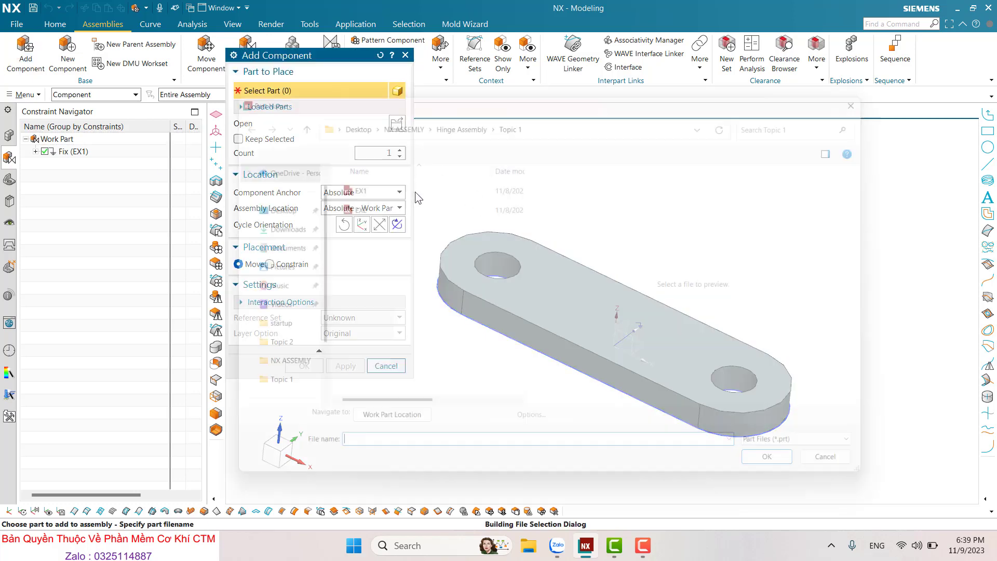
pyautogui.click(357, 208)
pyautogui.doubleClick(357, 208)
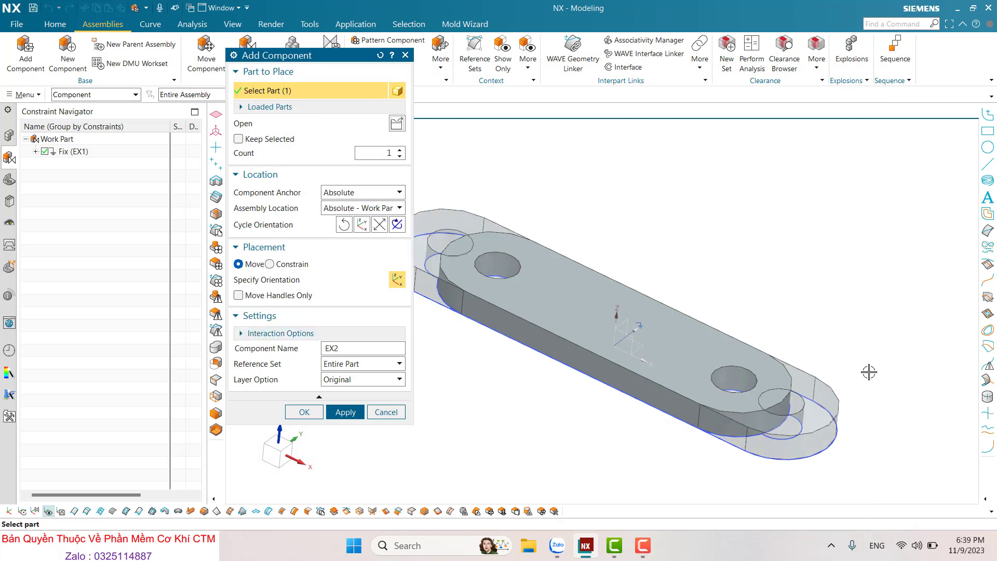
pyautogui.click(260, 281)
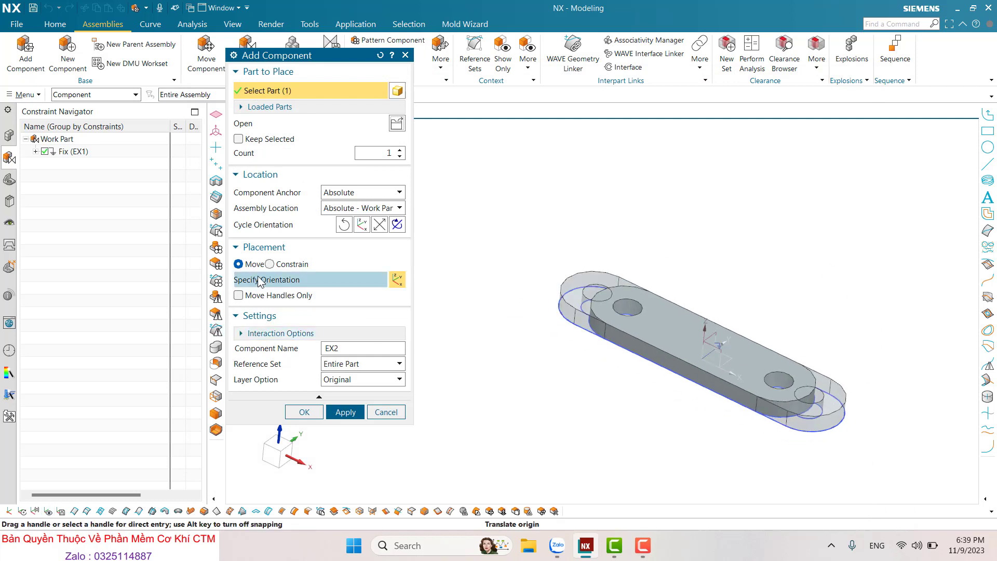
pyautogui.click(568, 204)
pyautogui.click(303, 412)
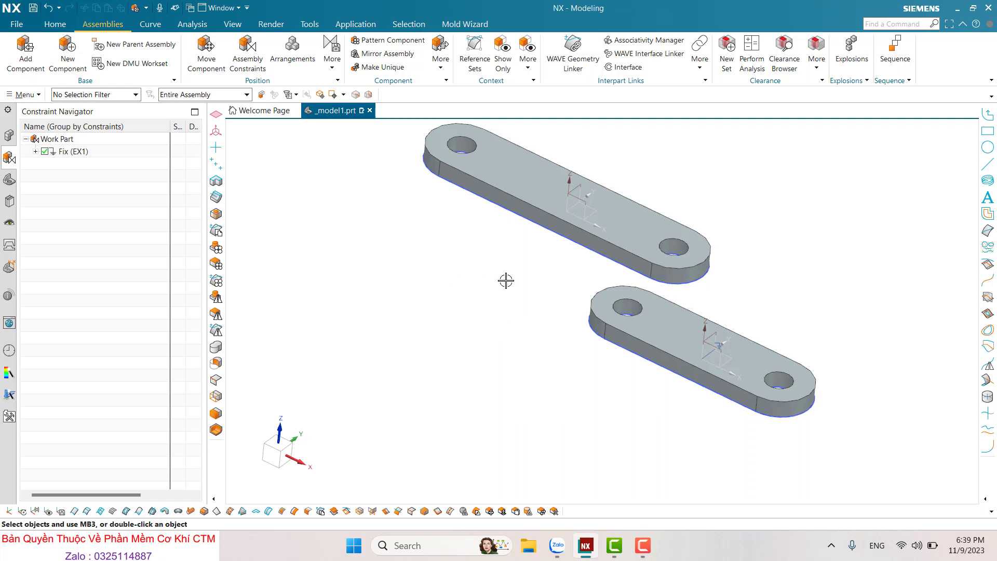
# Step: Recolour EX2 purple via Edit Object Display (Ctrl+J) and restore the trimetric view
pyautogui.click(515, 206)
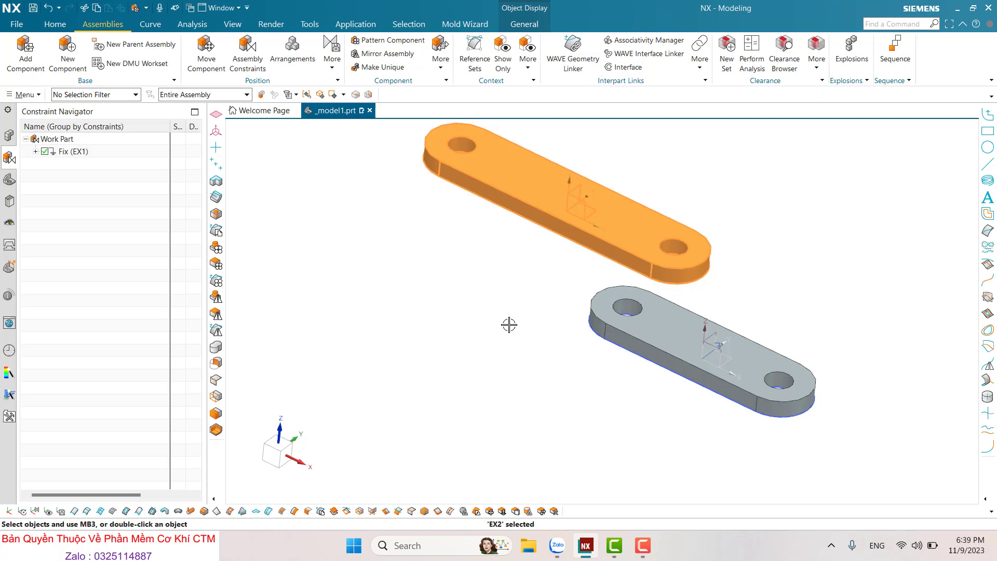
pyautogui.hotkey('ctrl', 'j')
pyautogui.click(391, 127)
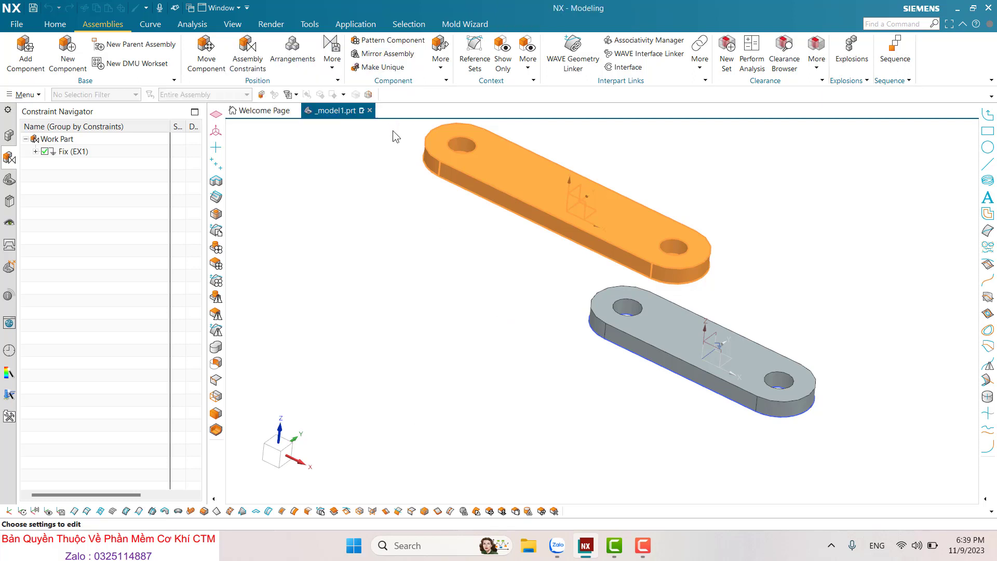
pyautogui.click(346, 405)
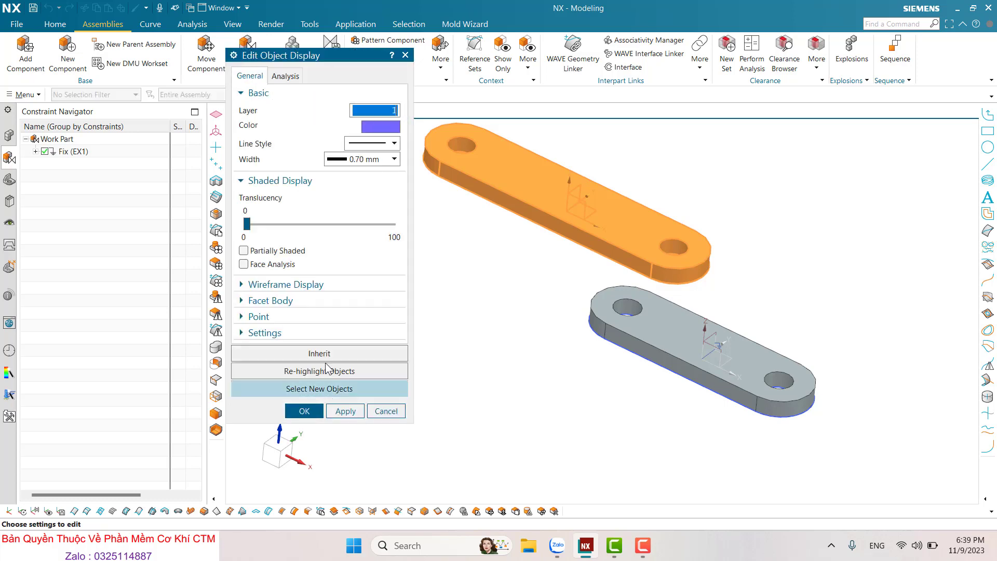
pyautogui.click(291, 410)
pyautogui.moveTo(434, 418); pyautogui.dragTo(507, 331, button='middle')
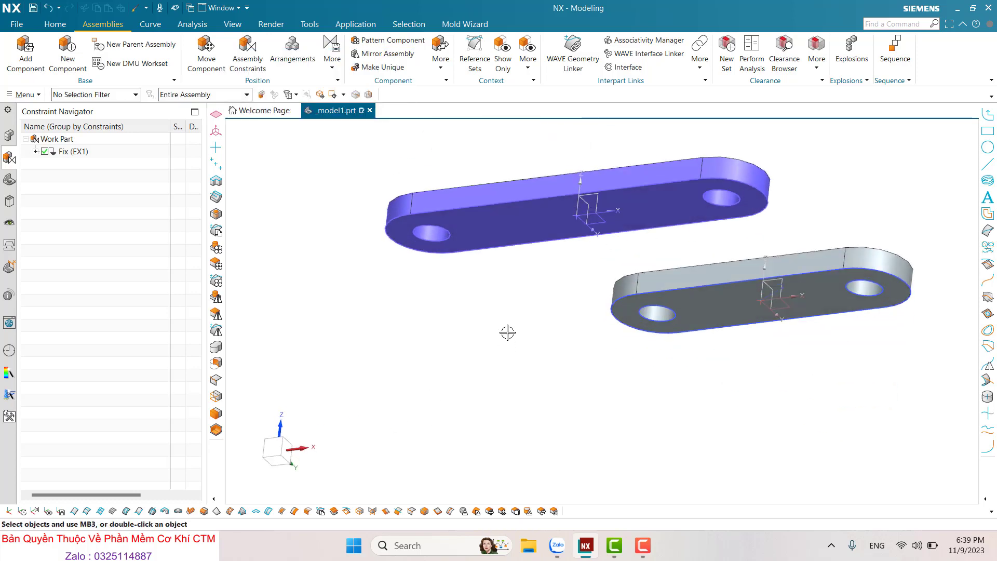
pyautogui.moveTo(485, 279)
pyautogui.mouseDown(button='middle')
pyautogui.moveTo(474, 345)
pyautogui.moveTo(467, 327)
pyautogui.mouseUp(button='middle')
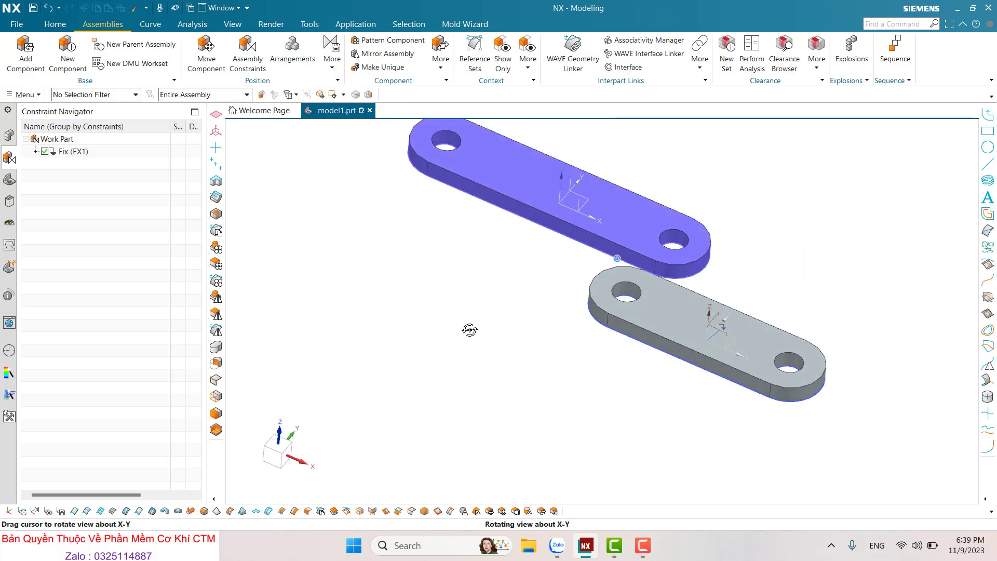
pyautogui.press('Home')
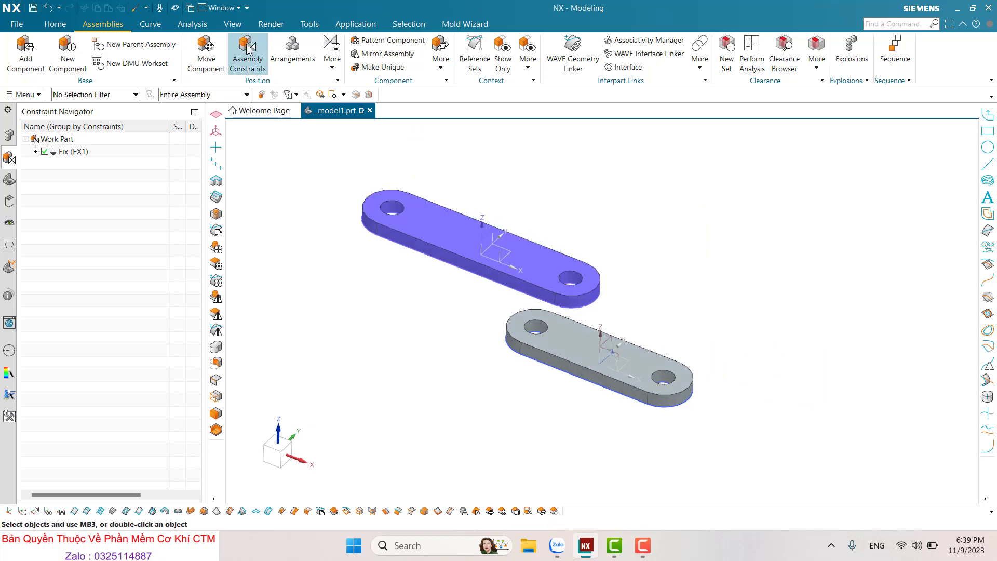
# Step: Start an Assembly Constraints Hinge joint and orbit to view both links' holes
pyautogui.click(248, 52)
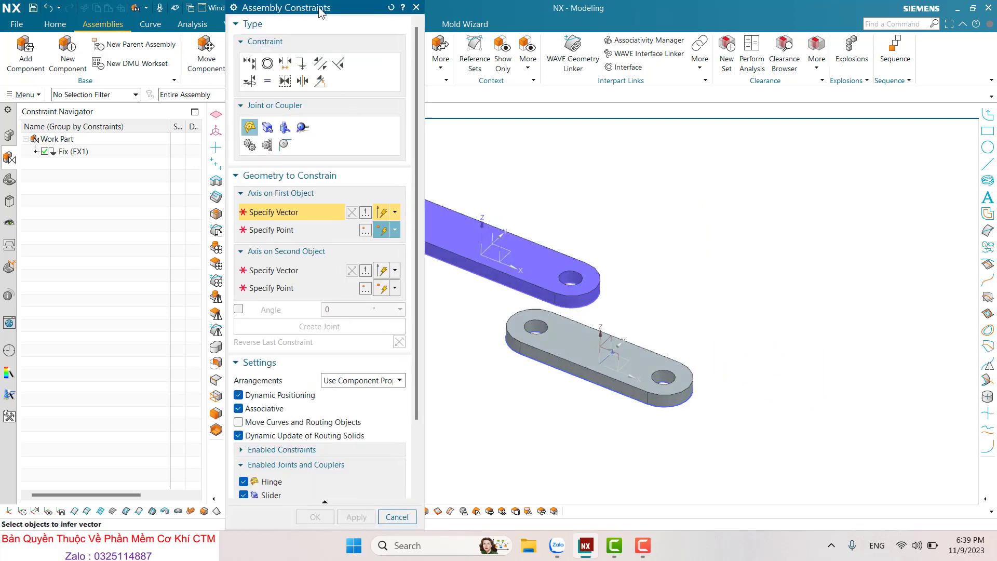
pyautogui.moveTo(319, 8); pyautogui.dragTo(269, 14)
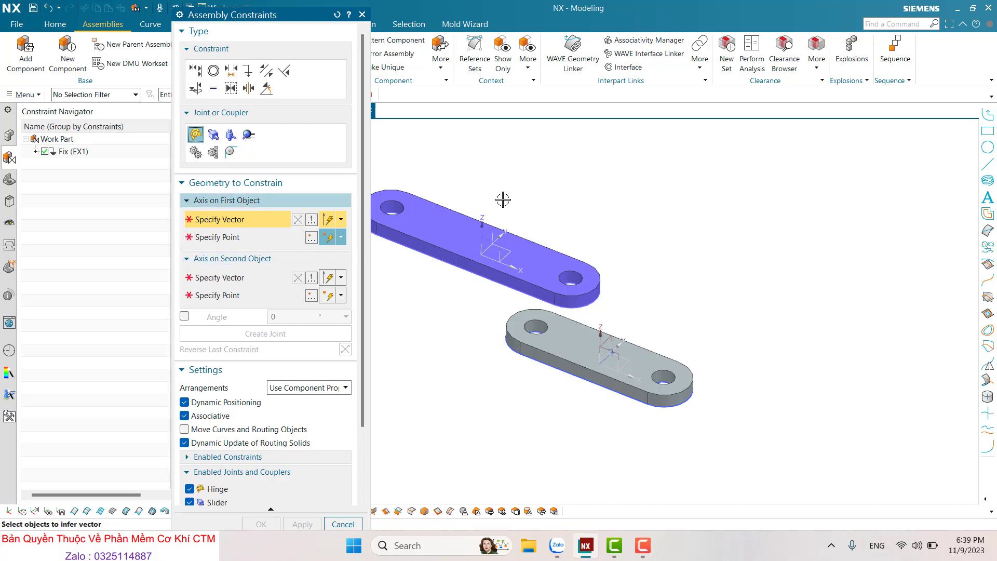
pyautogui.scroll(-2, 502, 201)
pyautogui.keyDown('shift'); pyautogui.moveTo(597, 285); pyautogui.dragTo(667, 291, button='middle'); pyautogui.keyUp('shift')
pyautogui.scroll(1, 603, 232)
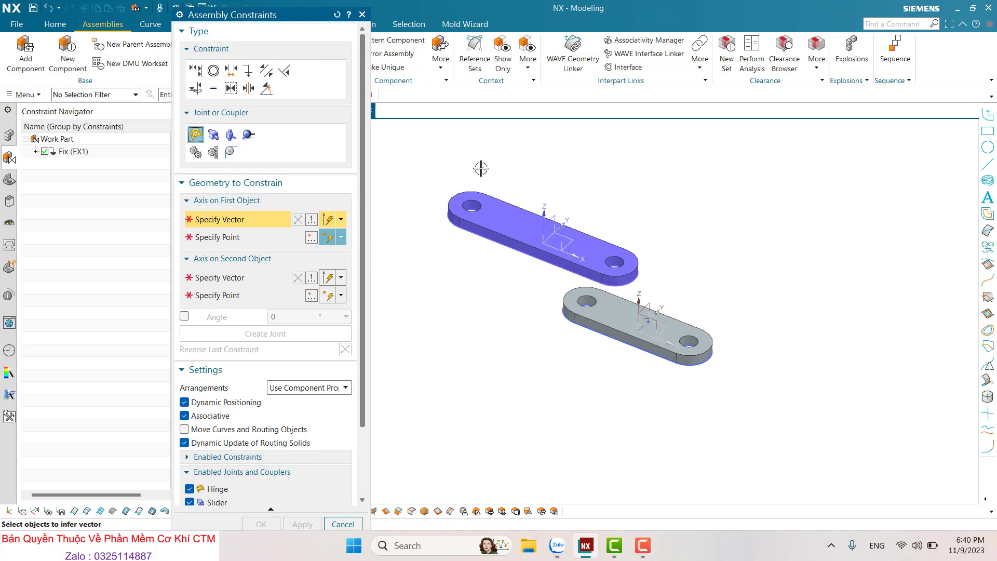
pyautogui.scroll(3, 481, 170)
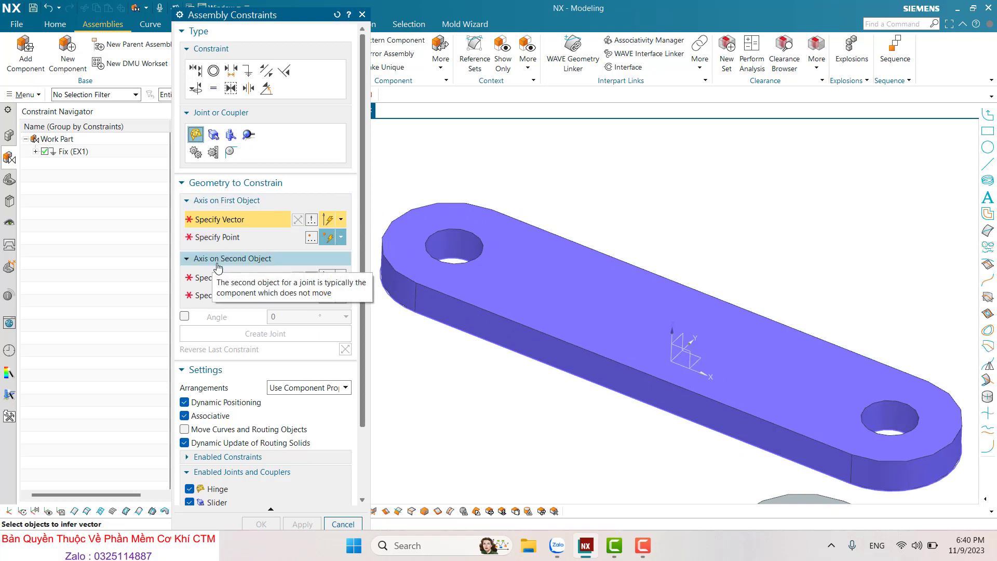
pyautogui.scroll(-4, 493, 234)
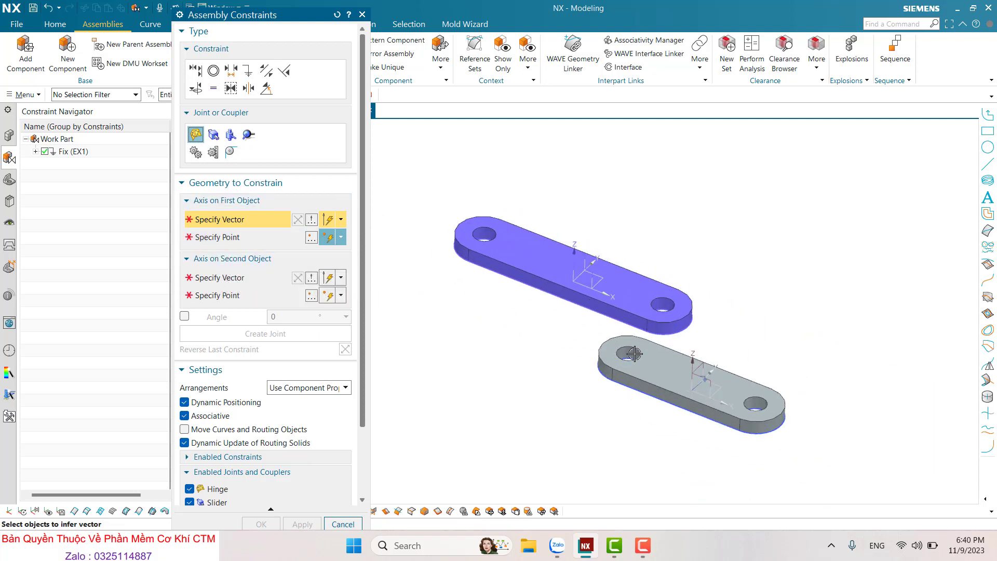
pyautogui.scroll(2, 637, 309)
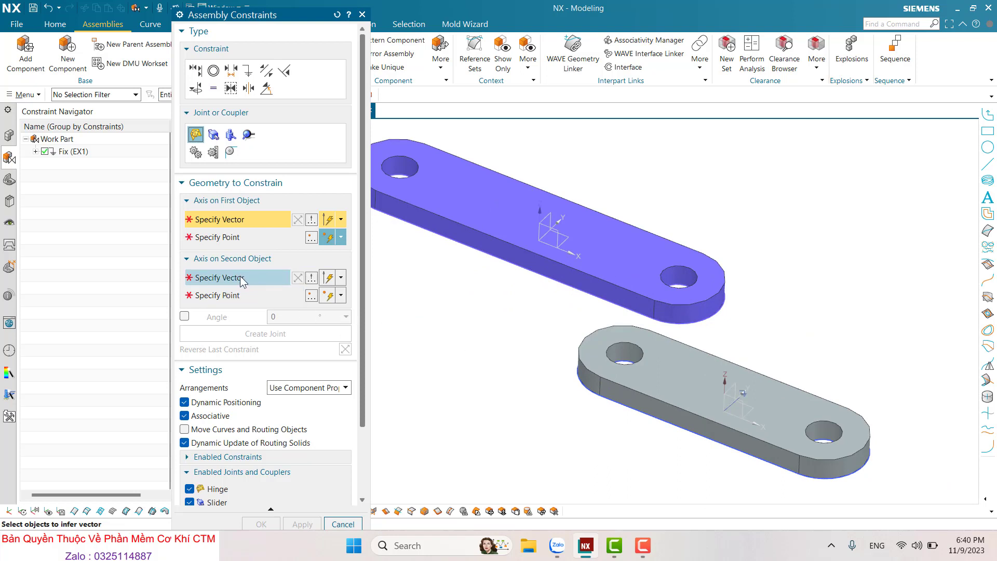
pyautogui.scroll(-2, 554, 392)
pyautogui.moveTo(553, 391); pyautogui.dragTo(269, 252, button='middle')
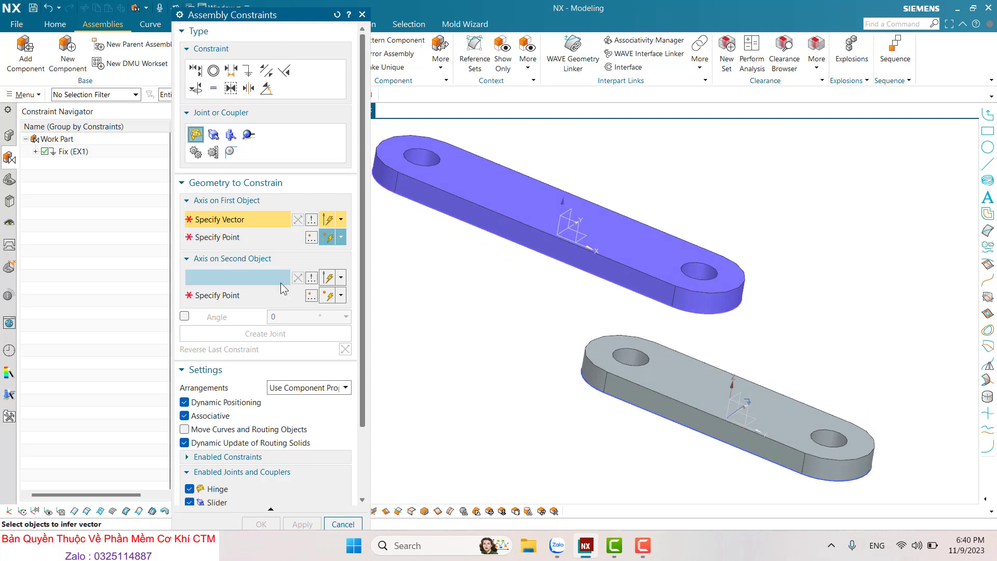
pyautogui.scroll(-2, 548, 350)
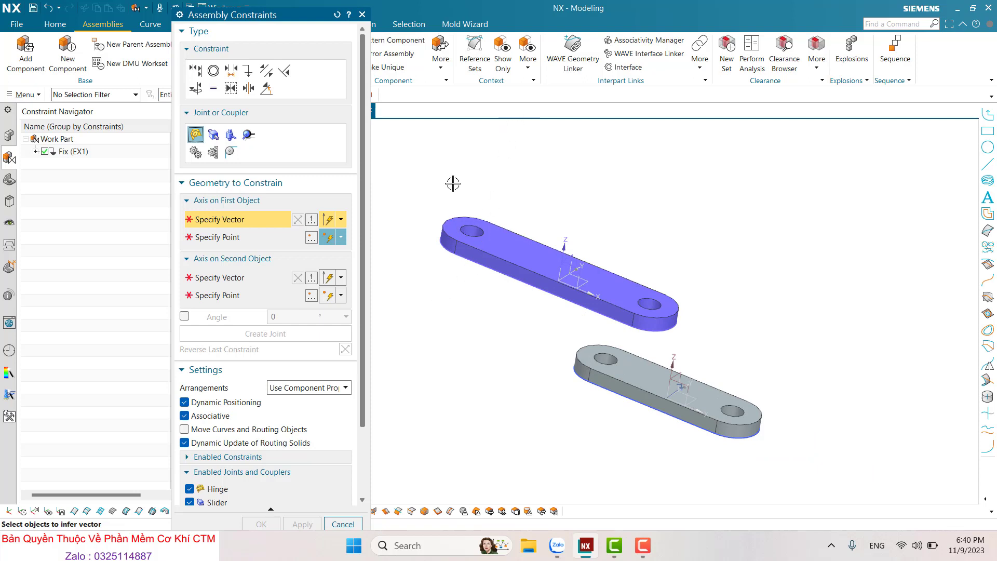
pyautogui.moveTo(472, 298)
pyautogui.mouseDown(button='middle')
pyautogui.moveTo(547, 314)
pyautogui.moveTo(540, 332)
pyautogui.mouseUp(button='middle')
pyautogui.scroll(3, 549, 350)
pyautogui.scroll(-3, 550, 351)
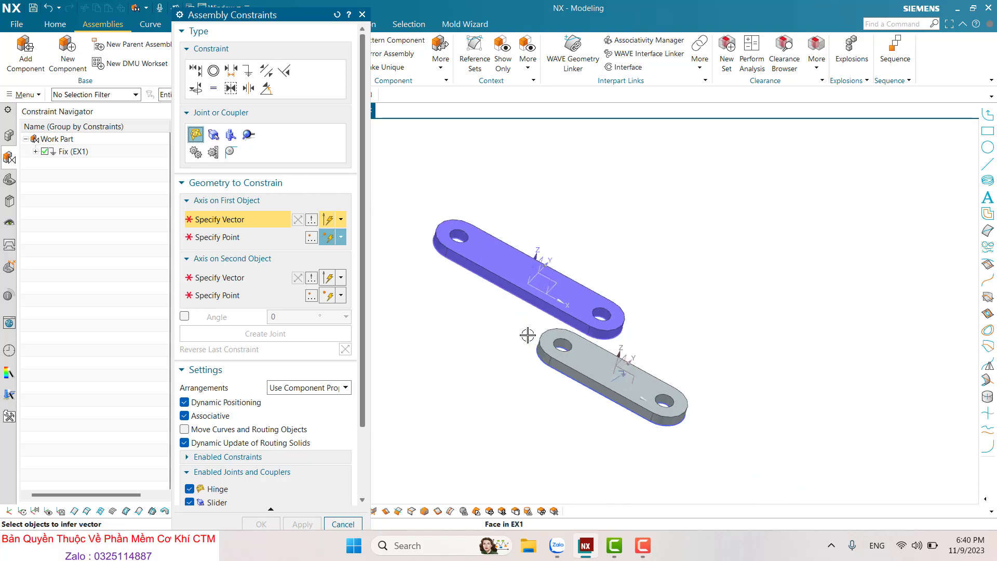
pyautogui.scroll(3, 551, 337)
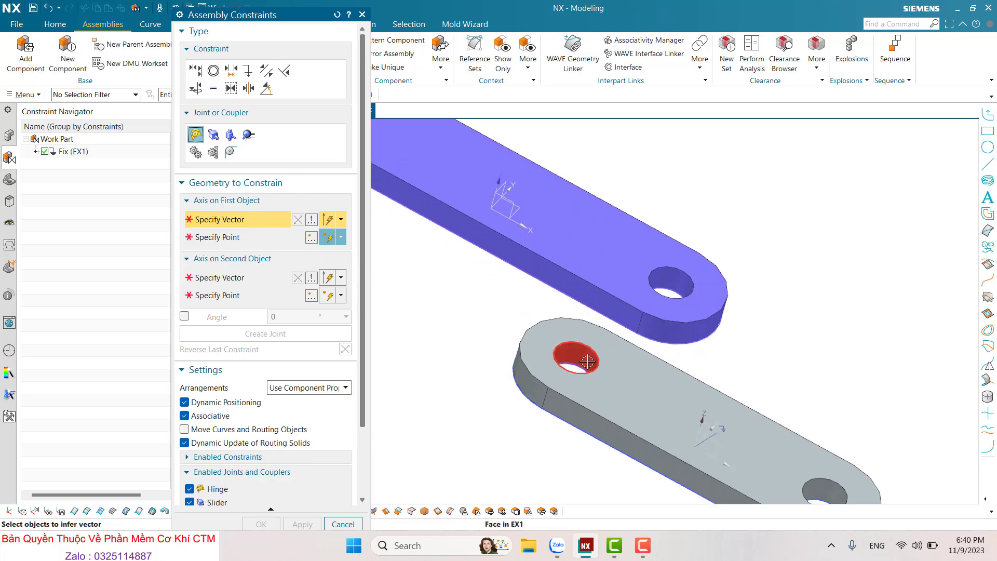
# Step: Pick the grey link's hole as the first axis, flipped upward, with its centre as first point
pyautogui.click(571, 359)
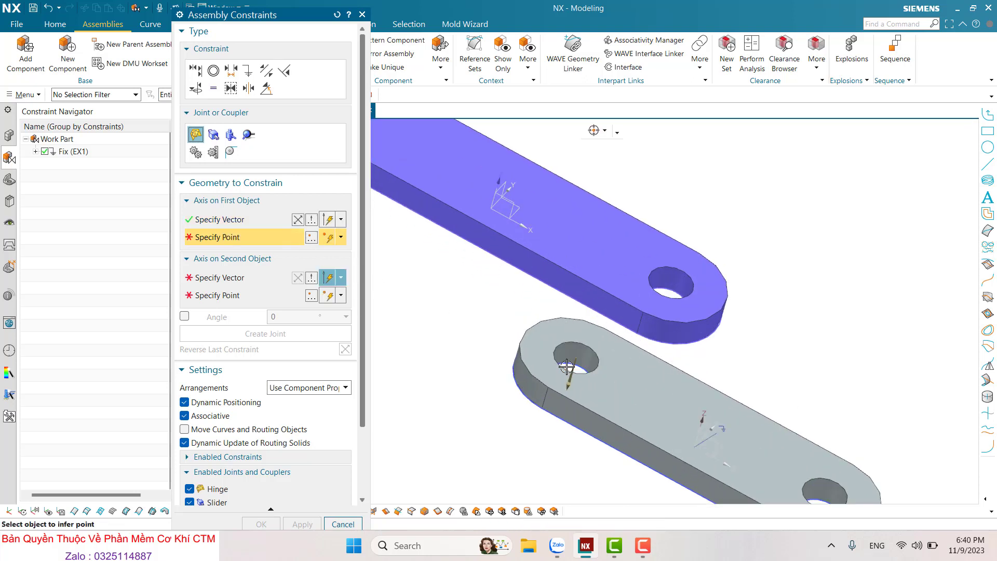
pyautogui.click(297, 212)
pyautogui.scroll(-2, 577, 383)
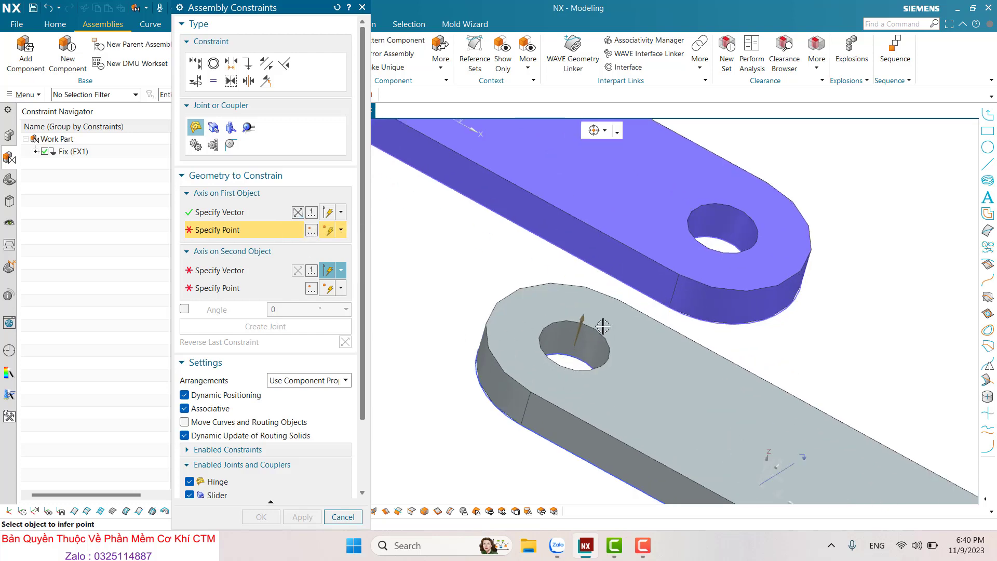
pyautogui.scroll(-3, 587, 369)
pyautogui.moveTo(576, 338); pyautogui.dragTo(572, 260, button='middle')
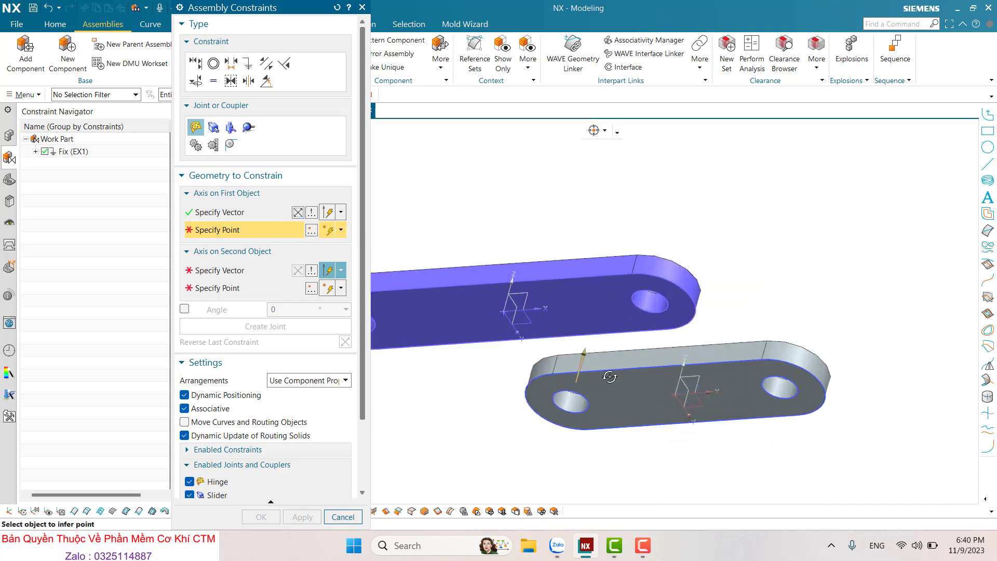
pyautogui.scroll(2, 598, 291)
pyautogui.scroll(2, 605, 298)
pyautogui.scroll(-2, 604, 298)
pyautogui.scroll(2, 582, 297)
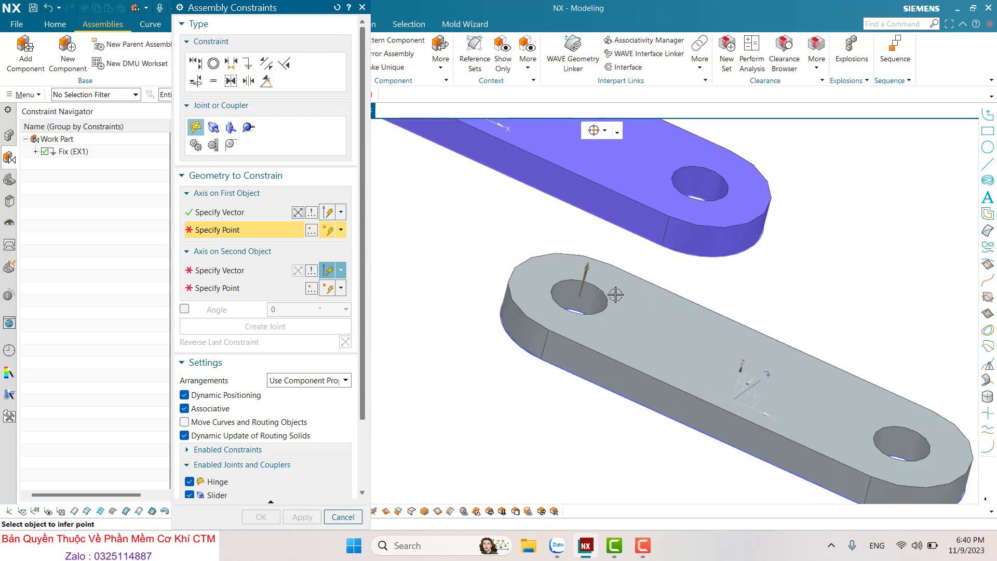
pyautogui.click(582, 295)
# Step: Pick the blue link's hole as the second axis and its centre as the second point
pyautogui.moveTo(623, 311)
pyautogui.mouseDown(button='middle')
pyautogui.moveTo(665, 258)
pyautogui.moveTo(571, 270)
pyautogui.mouseUp(button='middle')
pyautogui.scroll(2, 469, 265)
pyautogui.moveTo(469, 265)
pyautogui.mouseDown(button='middle')
pyautogui.moveTo(519, 260)
pyautogui.moveTo(552, 314)
pyautogui.moveTo(566, 289)
pyautogui.moveTo(563, 299)
pyautogui.mouseUp(button='middle')
pyautogui.scroll(-3, 541, 252)
pyautogui.scroll(4, 659, 259)
pyautogui.scroll(-3, 579, 367)
pyautogui.scroll(-2, 563, 314)
pyautogui.scroll(2, 633, 319)
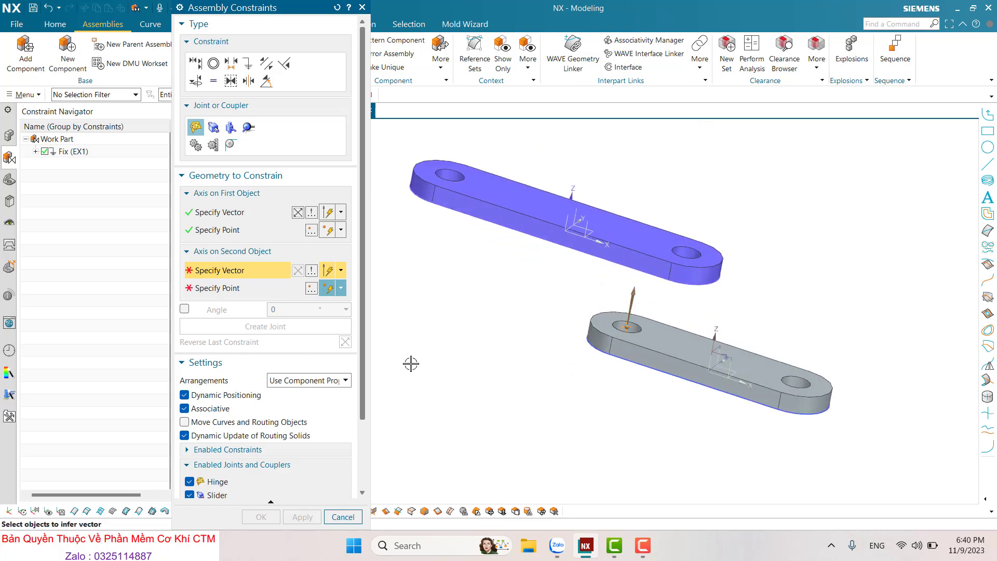
pyautogui.scroll(3, 457, 182)
pyautogui.click(491, 238)
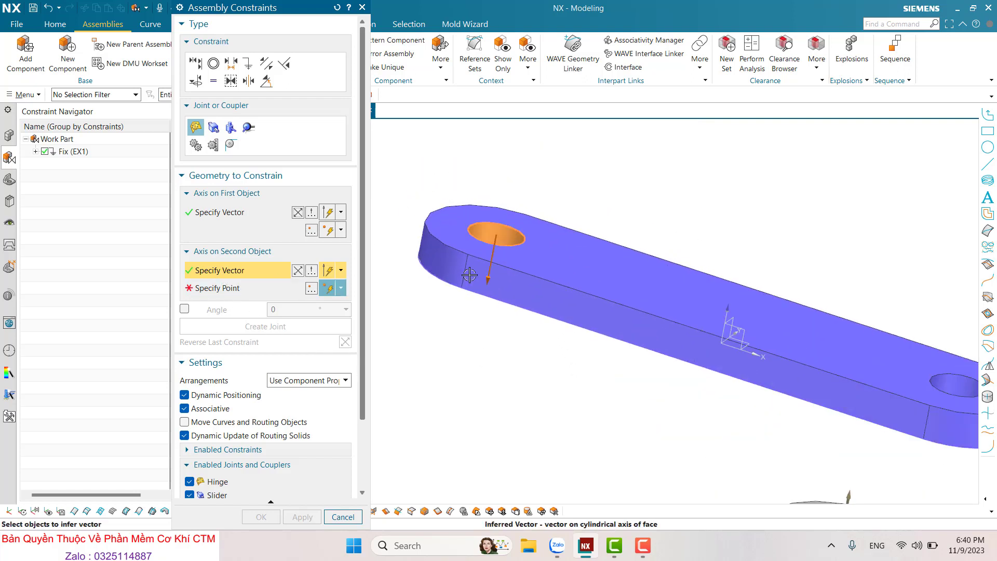
pyautogui.scroll(-1, 469, 275)
pyautogui.scroll(2, 451, 429)
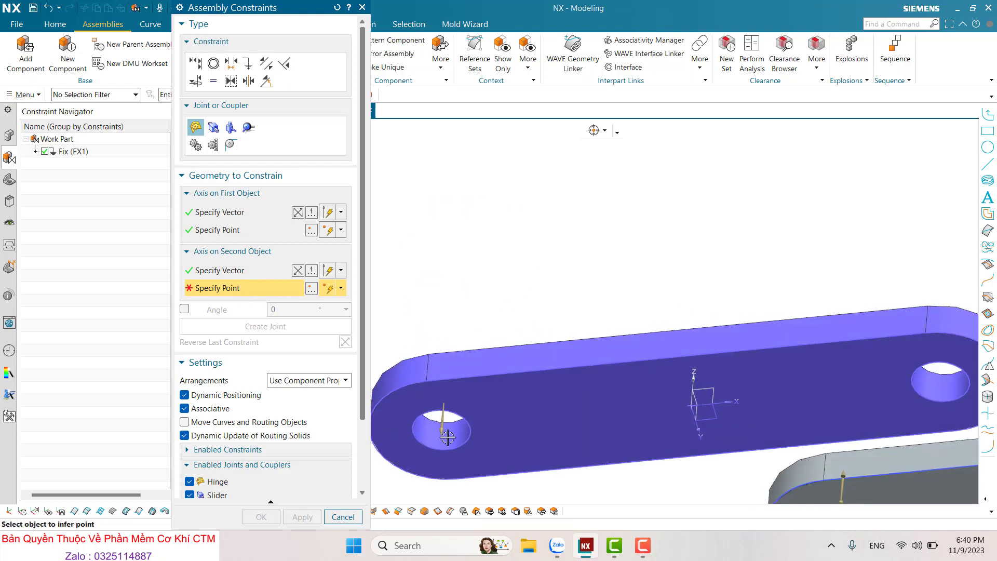
pyautogui.scroll(3, 451, 429)
pyautogui.click(450, 429)
# Step: Create the hinge joint between EX1 and EX2
pyautogui.scroll(-3, 450, 429)
pyautogui.scroll(-2, 450, 430)
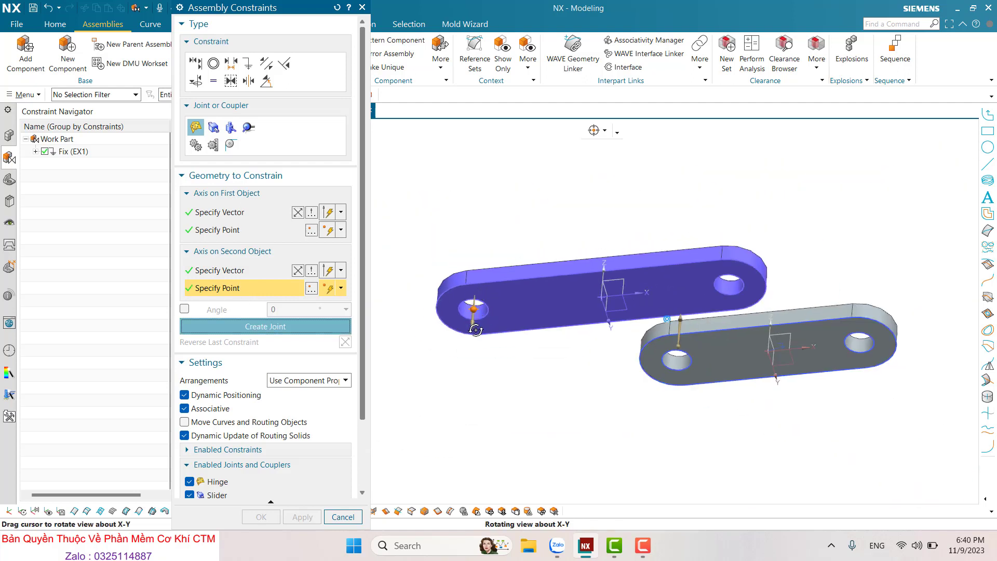
pyautogui.moveTo(468, 291); pyautogui.dragTo(516, 205, button='middle')
pyautogui.scroll(-2, 677, 251)
pyautogui.scroll(2, 824, 298)
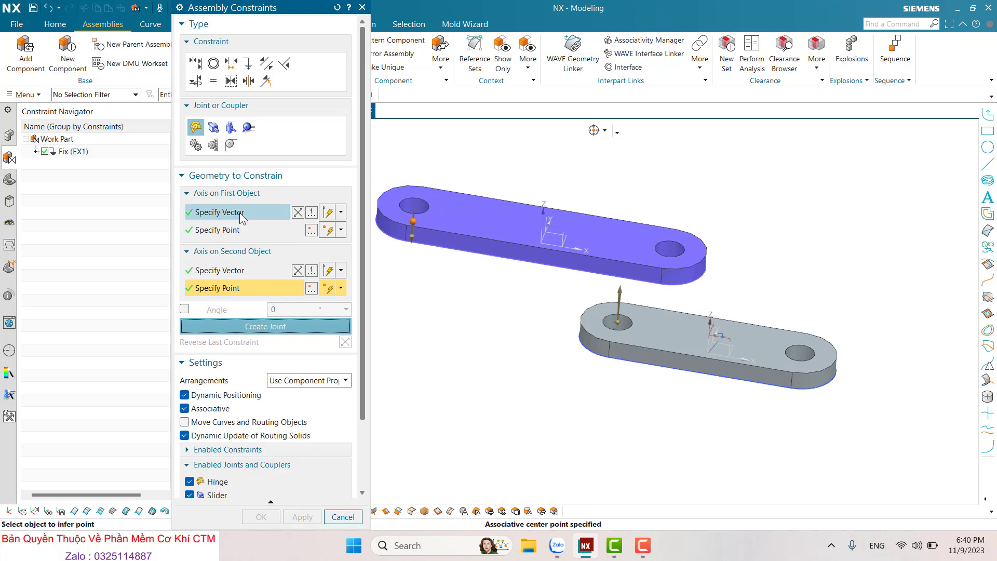
pyautogui.click(239, 327)
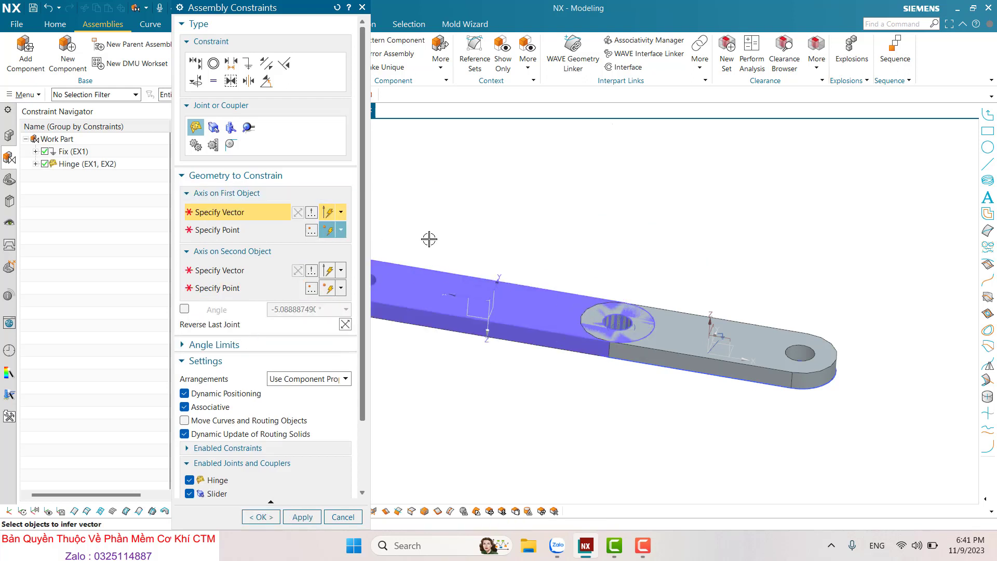
pyautogui.scroll(2, 597, 323)
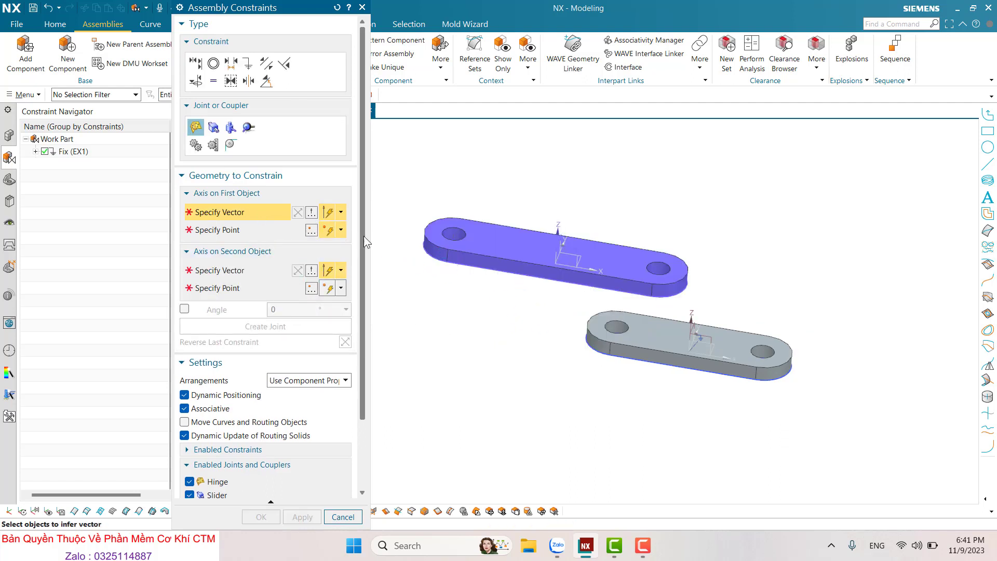
# Step: Pick the grey link's hole edge as the axis and its centre as the first point
pyautogui.scroll(4, 640, 342)
pyautogui.click(604, 290)
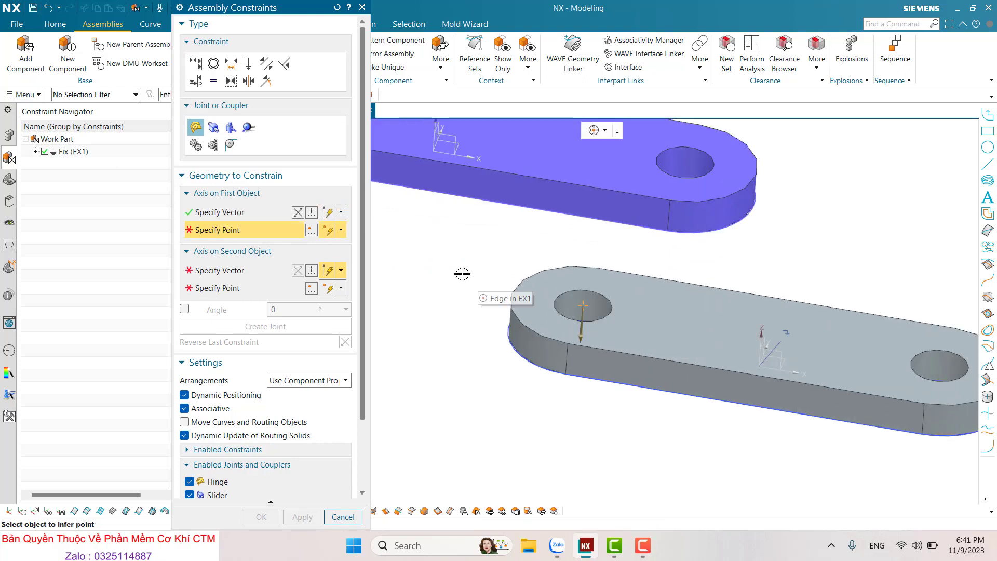
pyautogui.click(590, 318)
pyautogui.scroll(-3, 586, 351)
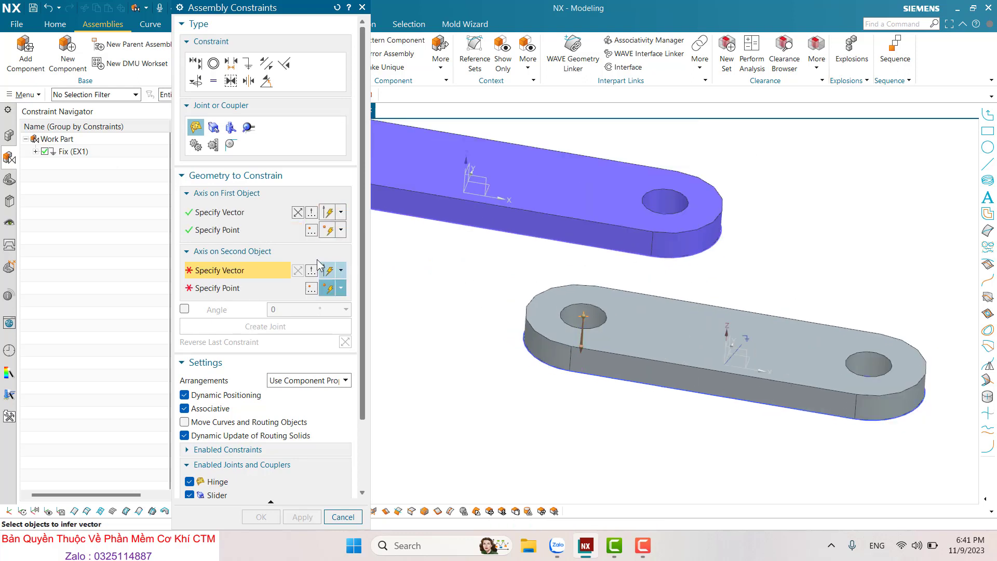
pyautogui.moveTo(586, 311)
pyautogui.mouseDown(button='middle')
pyautogui.moveTo(583, 243)
pyautogui.moveTo(571, 228)
pyautogui.mouseUp(button='middle')
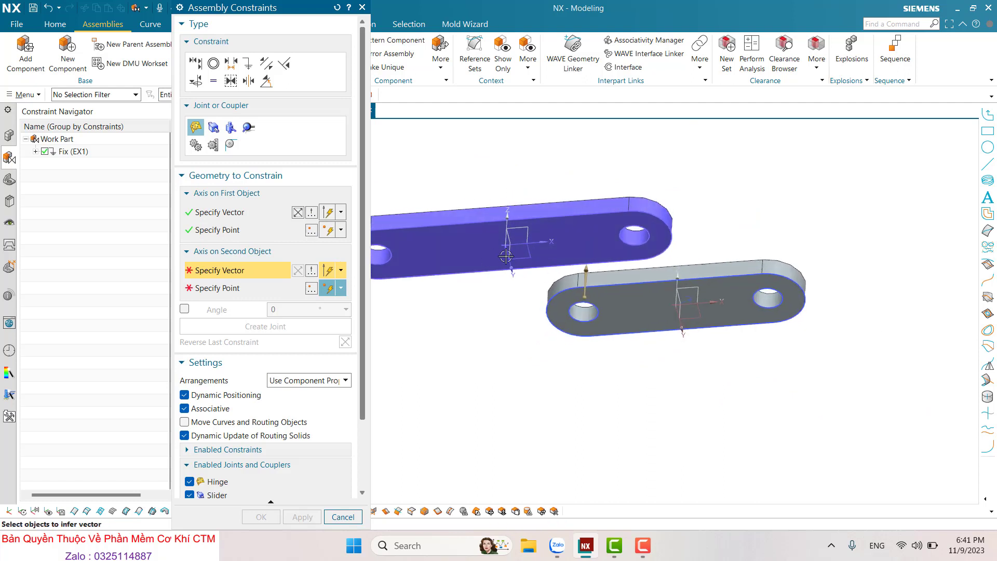
pyautogui.scroll(2, 436, 234)
pyautogui.scroll(3, 437, 234)
# Step: Pick the blue link's hole as the second axis and axis point
pyautogui.click(437, 233)
pyautogui.scroll(-3, 440, 235)
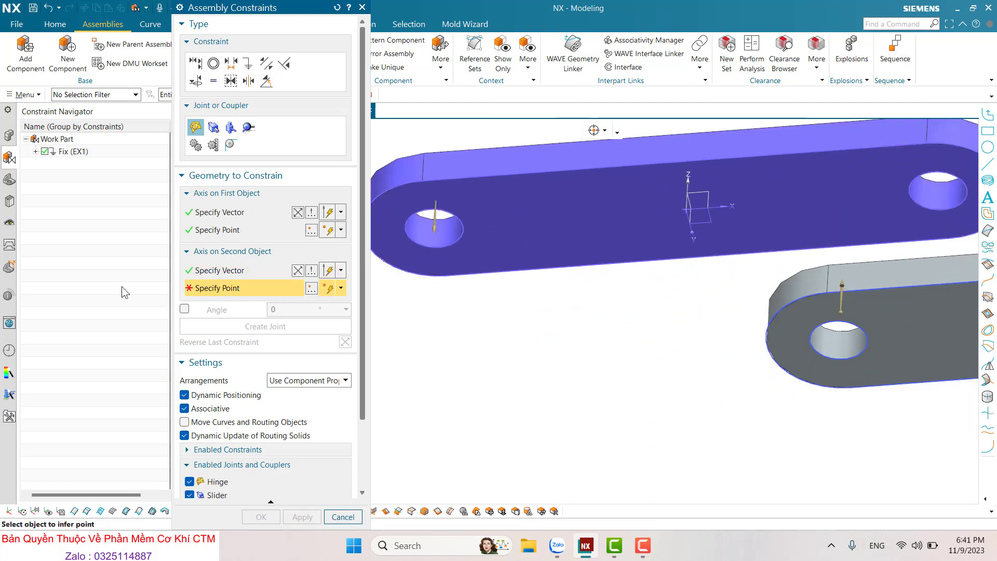
pyautogui.click(408, 242)
pyautogui.scroll(-4, 409, 259)
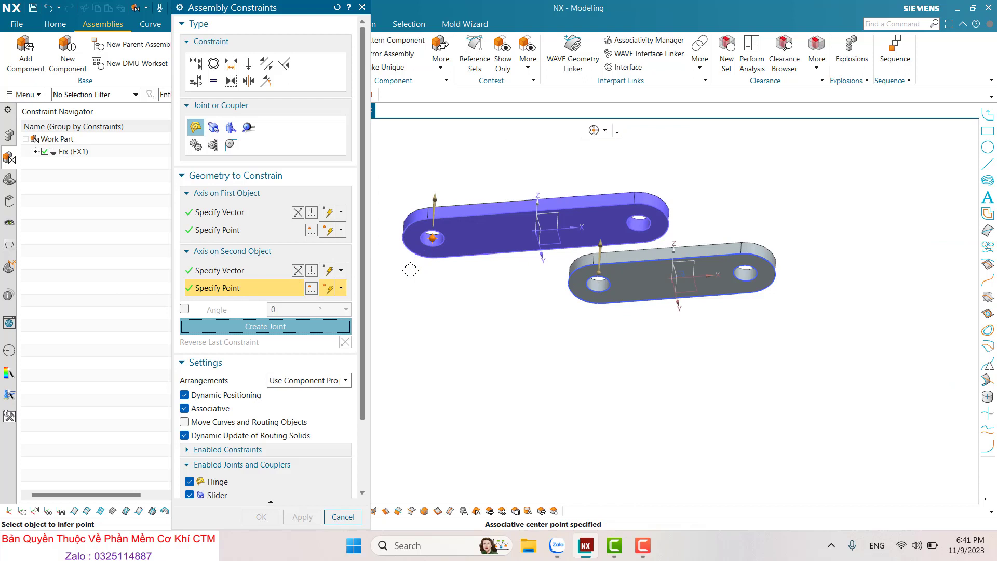
# Step: Create Hinge (EX1, EX2), confirm it with OK, and orbit to inspect the stacked plates
pyautogui.click(277, 326)
pyautogui.moveTo(572, 291)
pyautogui.mouseDown(button='middle')
pyautogui.moveTo(612, 230)
pyautogui.moveTo(530, 388)
pyautogui.mouseUp(button='middle')
pyautogui.scroll(3, 530, 387)
pyautogui.scroll(-3, 531, 388)
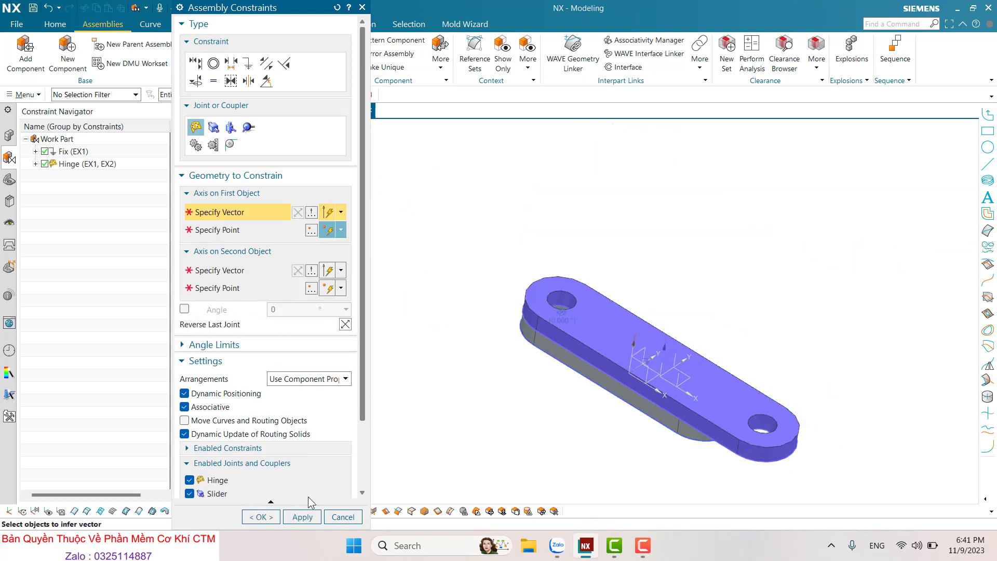
pyautogui.click(261, 517)
pyautogui.scroll(-2, 608, 307)
pyautogui.moveTo(608, 307)
pyautogui.mouseDown(button='middle')
pyautogui.moveTo(659, 263)
pyautogui.moveTo(636, 286)
pyautogui.moveTo(668, 296)
pyautogui.moveTo(463, 385)
pyautogui.moveTo(522, 336)
pyautogui.moveTo(450, 232)
pyautogui.moveTo(552, 356)
pyautogui.moveTo(541, 373)
pyautogui.moveTo(534, 349)
pyautogui.mouseUp(button='middle')
pyautogui.scroll(5, 509, 386)
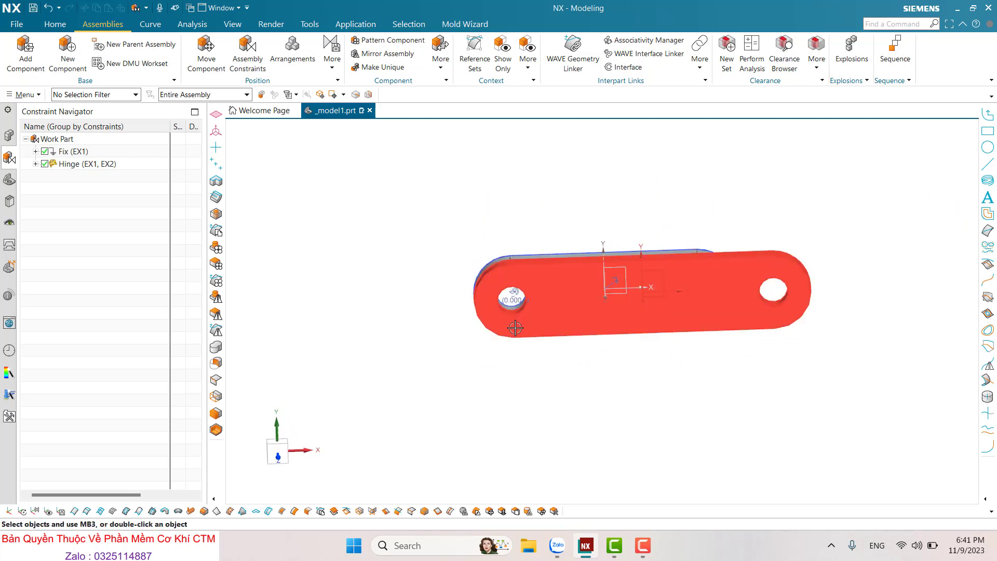
pyautogui.press('F8')
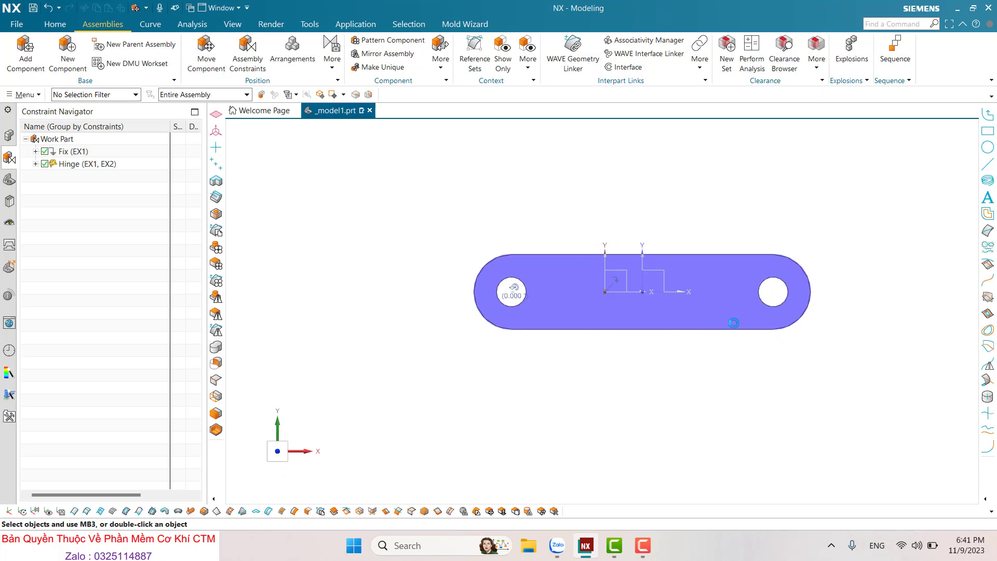
pyautogui.click(728, 313)
pyautogui.hotkey('ctrl', 't')
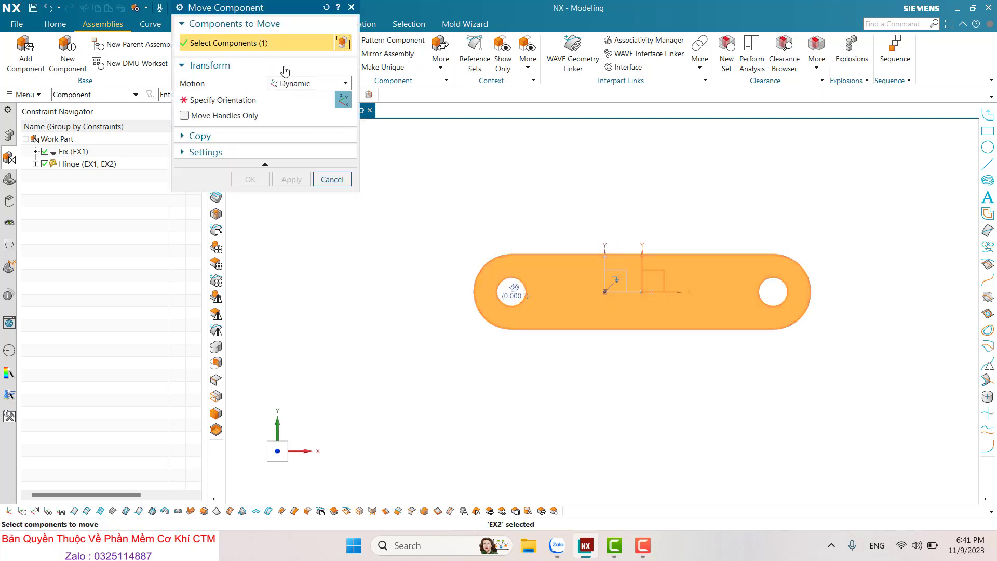
pyautogui.click(224, 100)
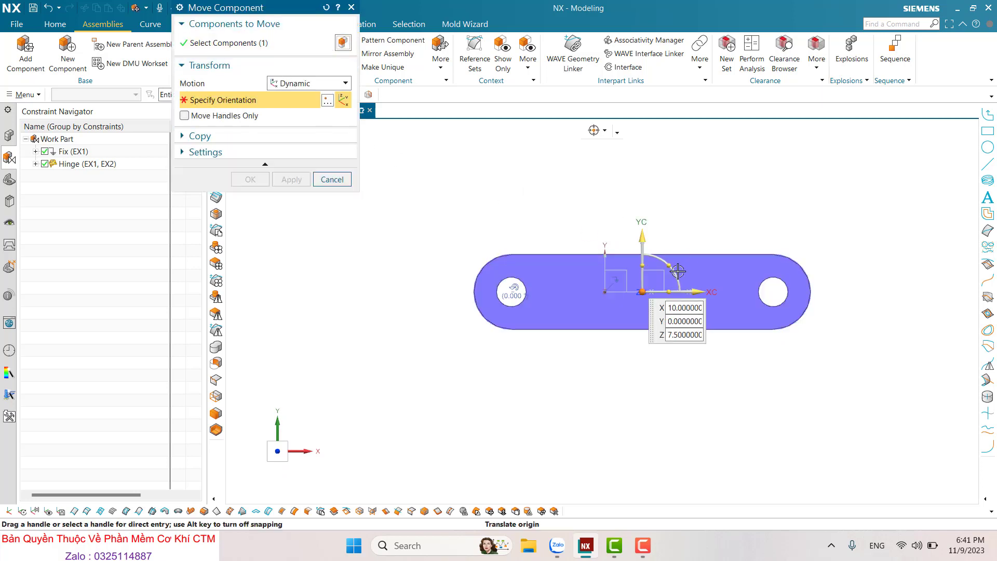
pyautogui.moveTo(669, 265); pyautogui.dragTo(688, 326)
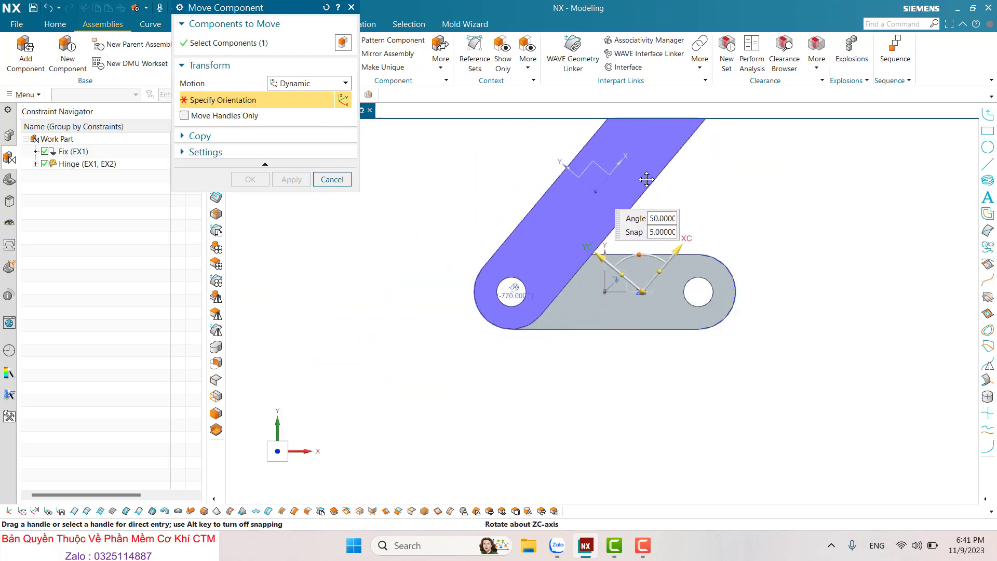
pyautogui.moveTo(688, 325); pyautogui.dragTo(647, 179)
pyautogui.click(326, 182)
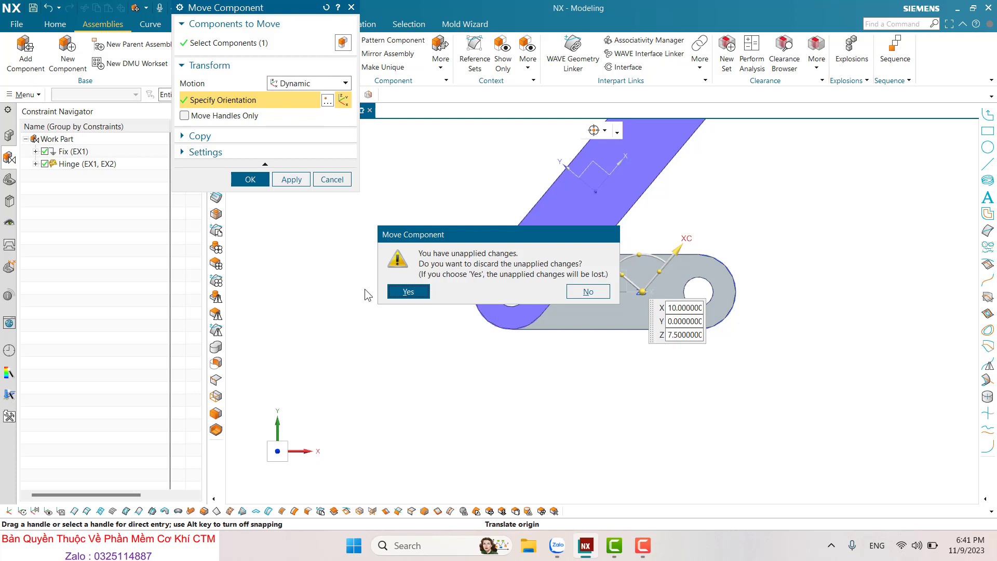
pyautogui.click(406, 292)
pyautogui.moveTo(405, 291)
pyautogui.mouseDown(button='middle')
pyautogui.moveTo(429, 298)
pyautogui.moveTo(416, 306)
pyautogui.mouseUp(button='middle')
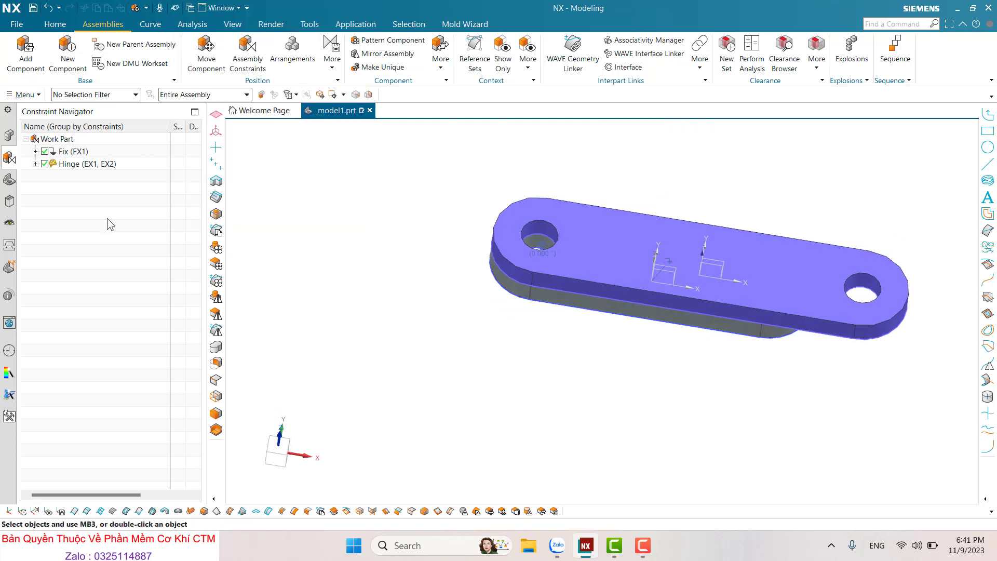
# Step: Enable the hinge angle, trying 90 and 180 before settling on 135 degrees
pyautogui.click(89, 165)
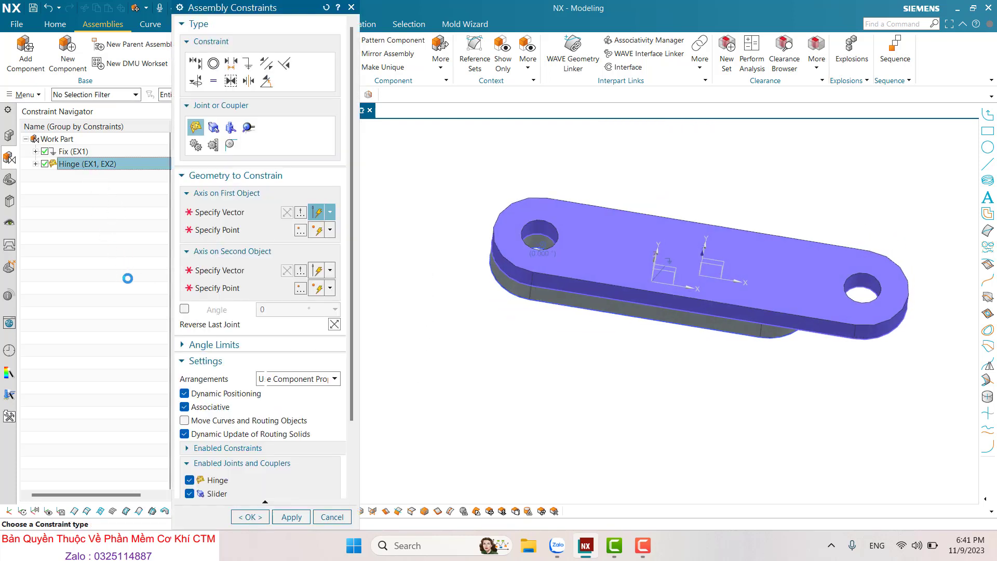
pyautogui.click(185, 310)
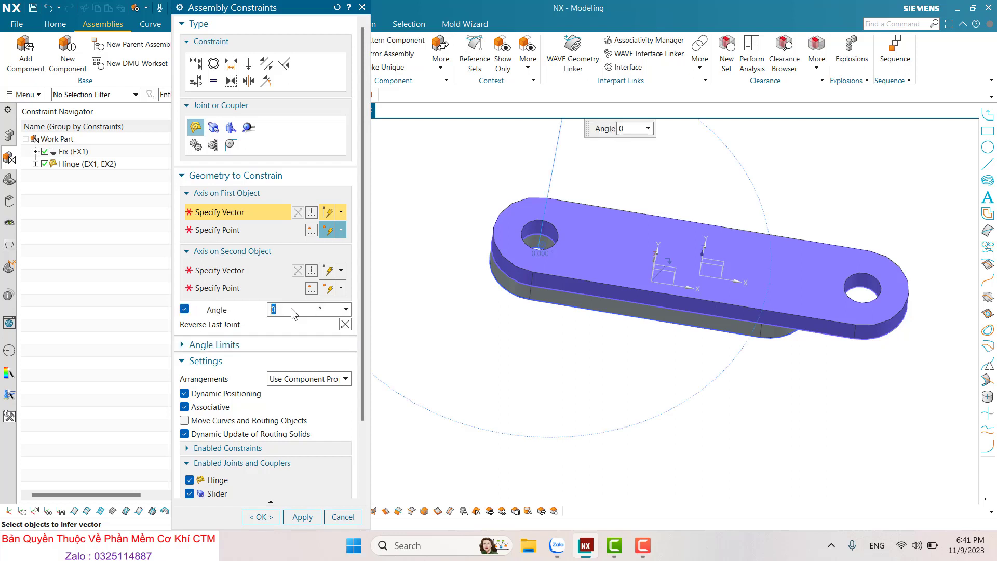
pyautogui.write('90')
pyautogui.press('Return')
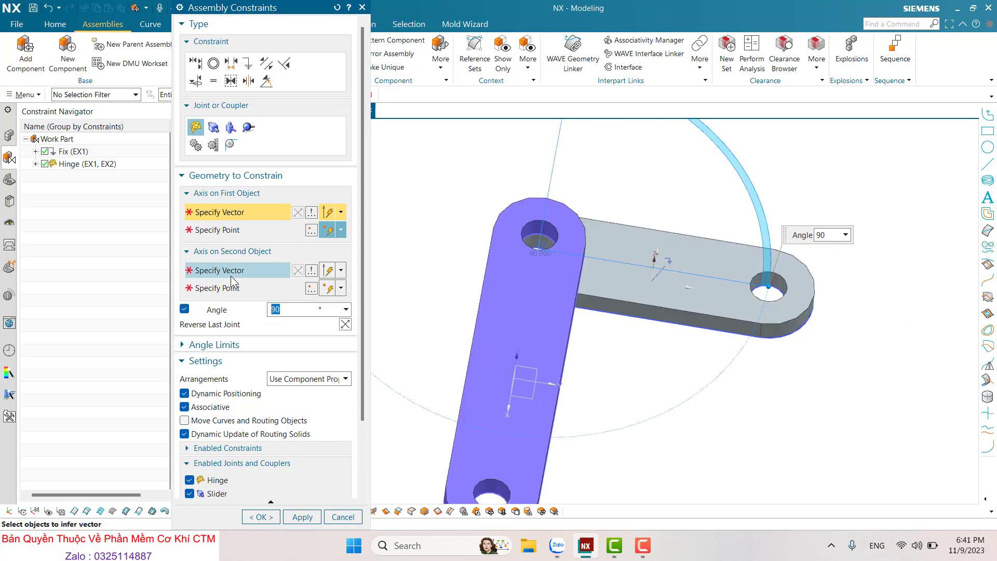
pyautogui.write('180')
pyautogui.press('Return')
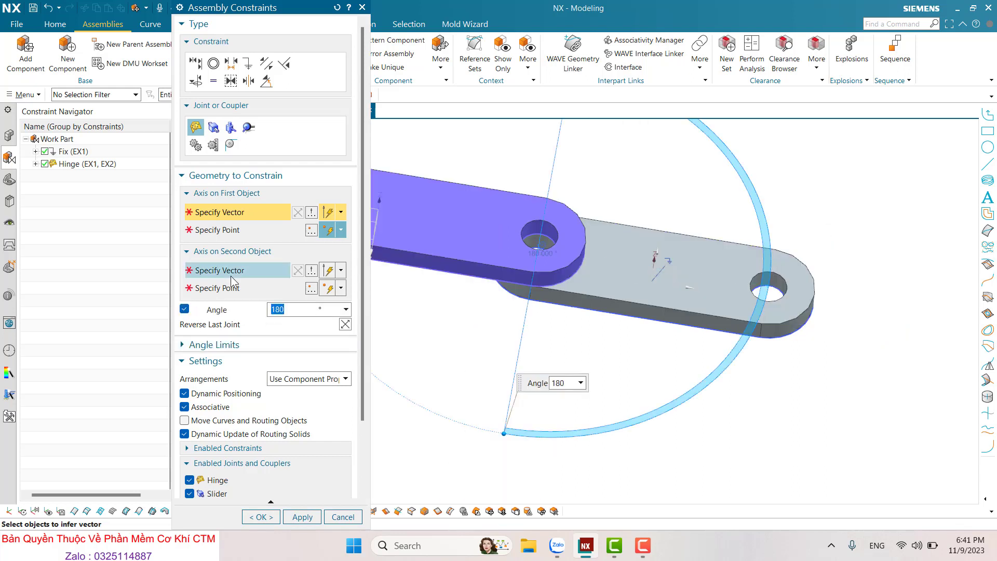
pyautogui.write('135')
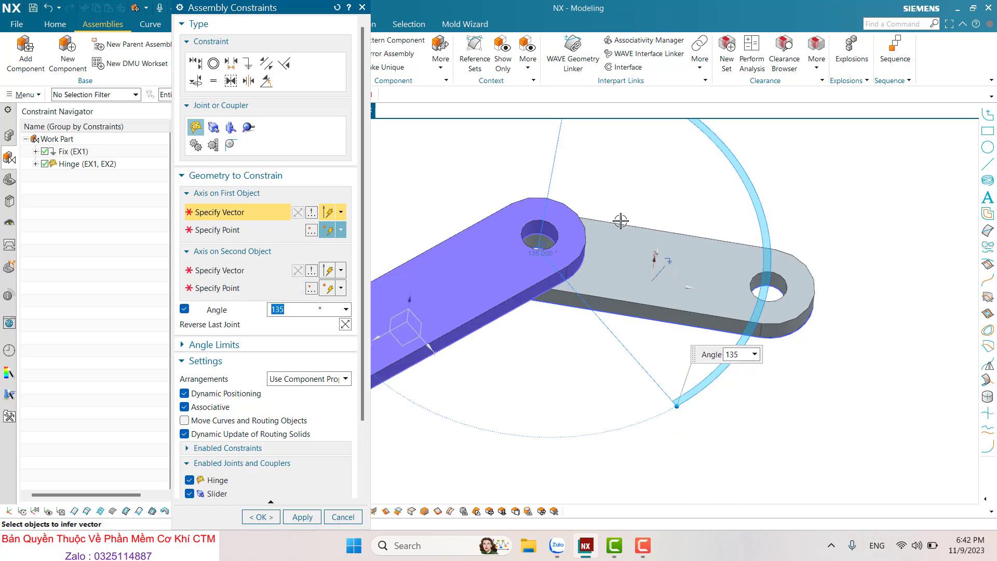
pyautogui.press('Return')
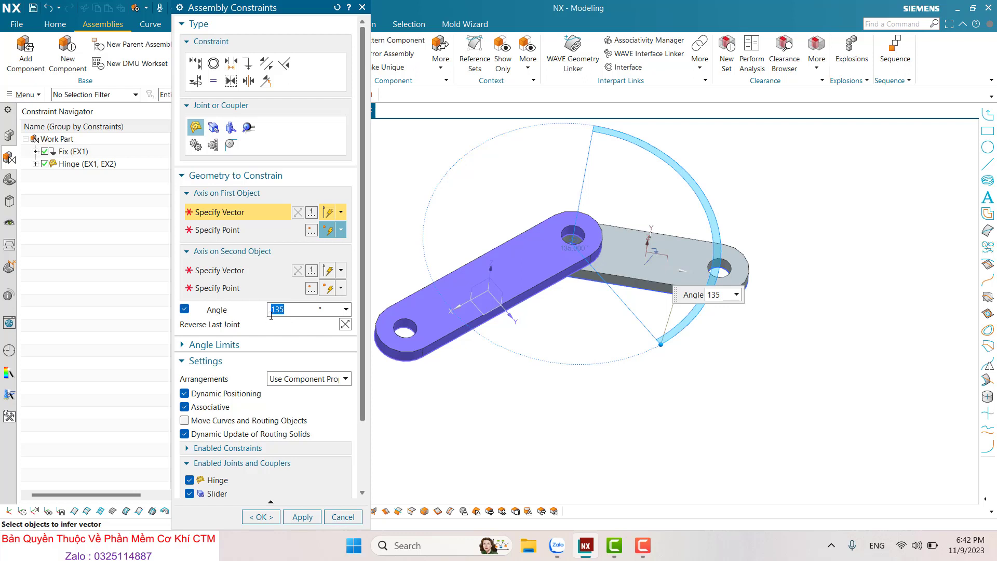
pyautogui.click(258, 517)
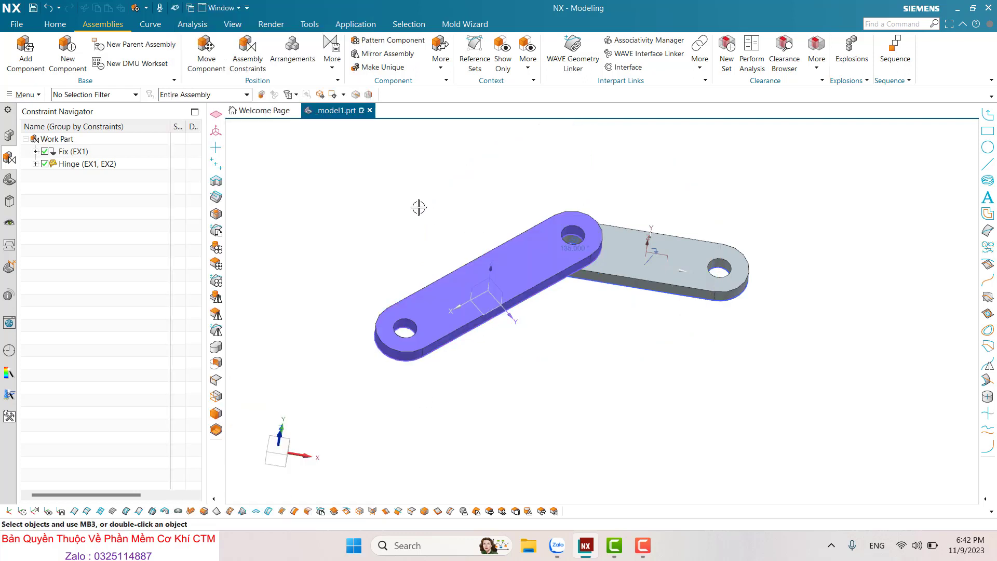
pyautogui.moveTo(462, 212); pyautogui.dragTo(474, 251, button='middle')
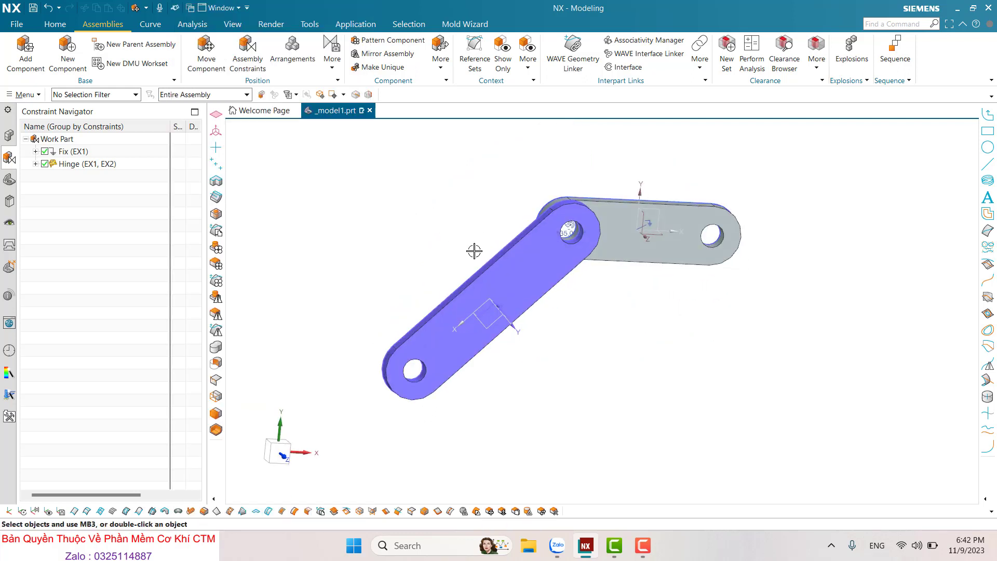
pyautogui.press('F8')
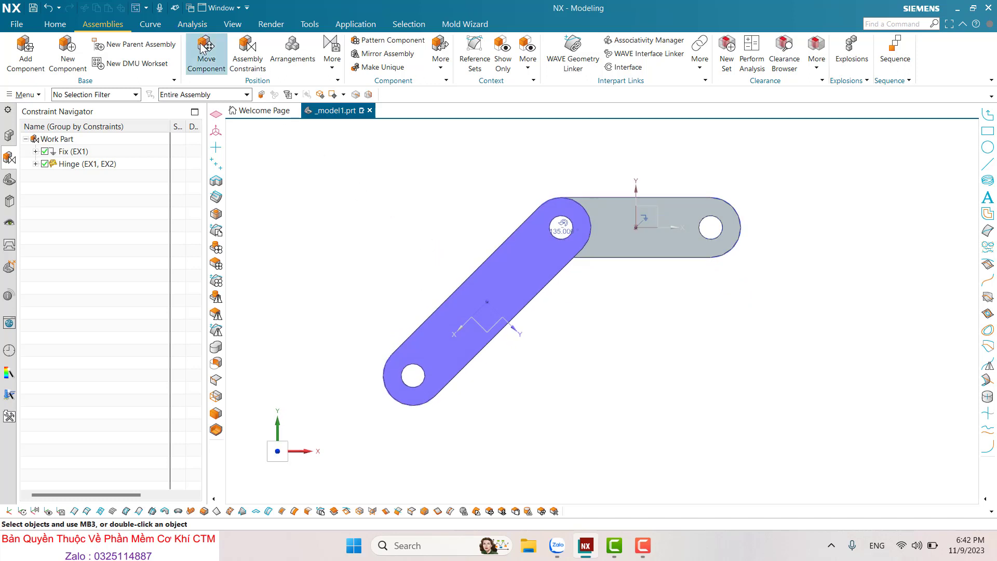
pyautogui.click(206, 54)
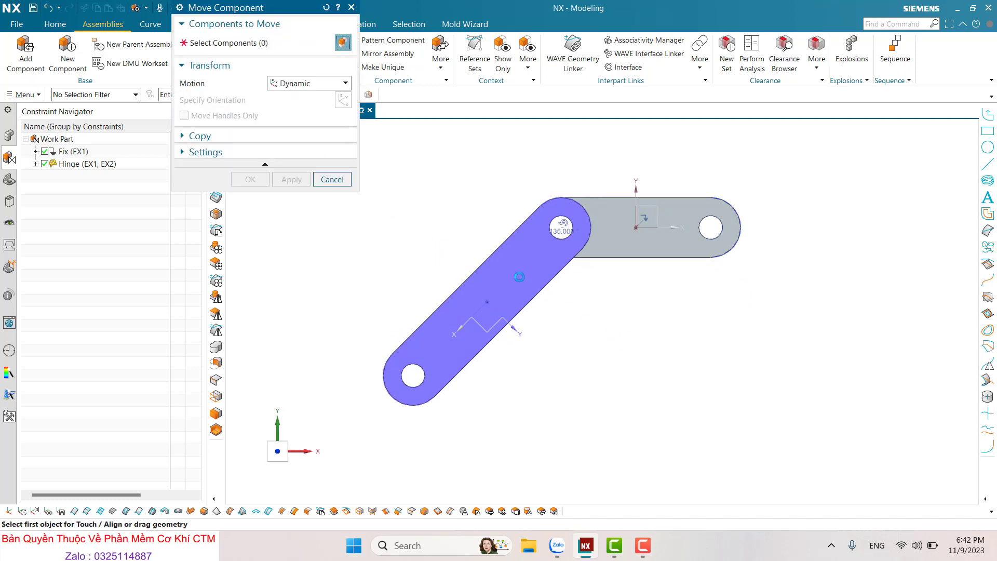
pyautogui.click(512, 266)
pyautogui.click(273, 104)
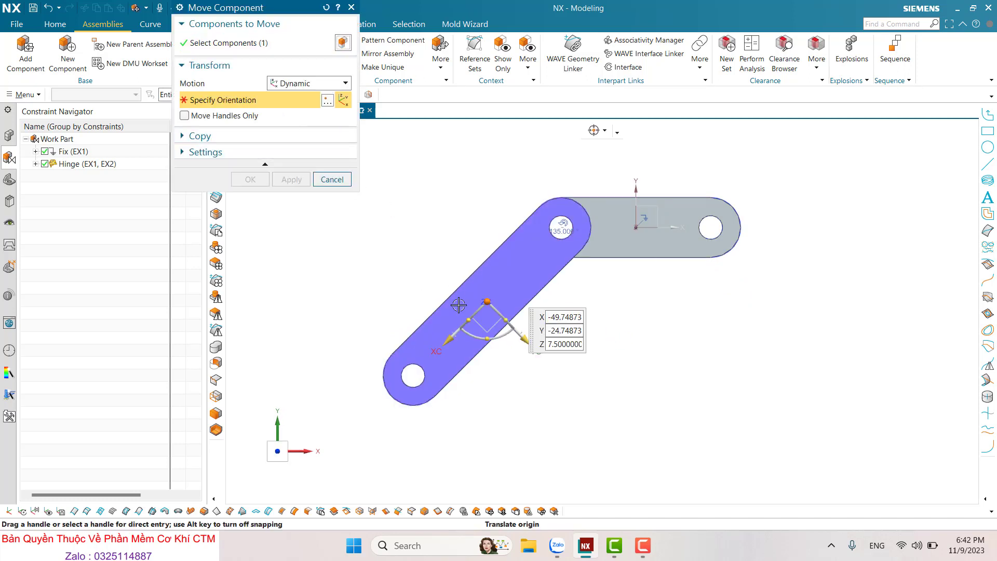
pyautogui.click(487, 338)
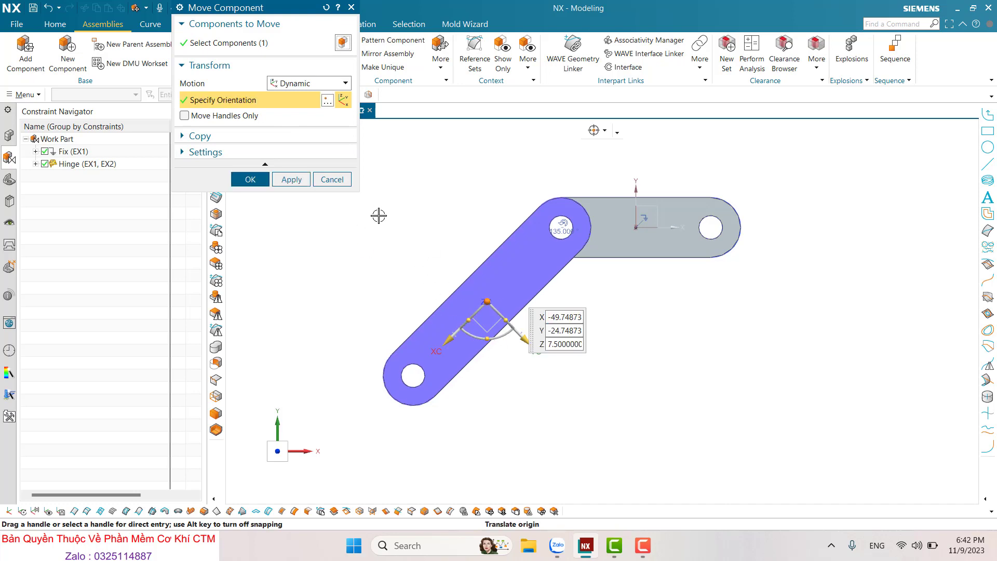
pyautogui.click(445, 343)
pyautogui.press('Return')
pyautogui.moveTo(478, 322)
pyautogui.mouseDown(button='middle')
pyautogui.moveTo(472, 202)
pyautogui.moveTo(449, 305)
pyautogui.moveTo(400, 244)
pyautogui.moveTo(428, 250)
pyautogui.mouseUp(button='middle')
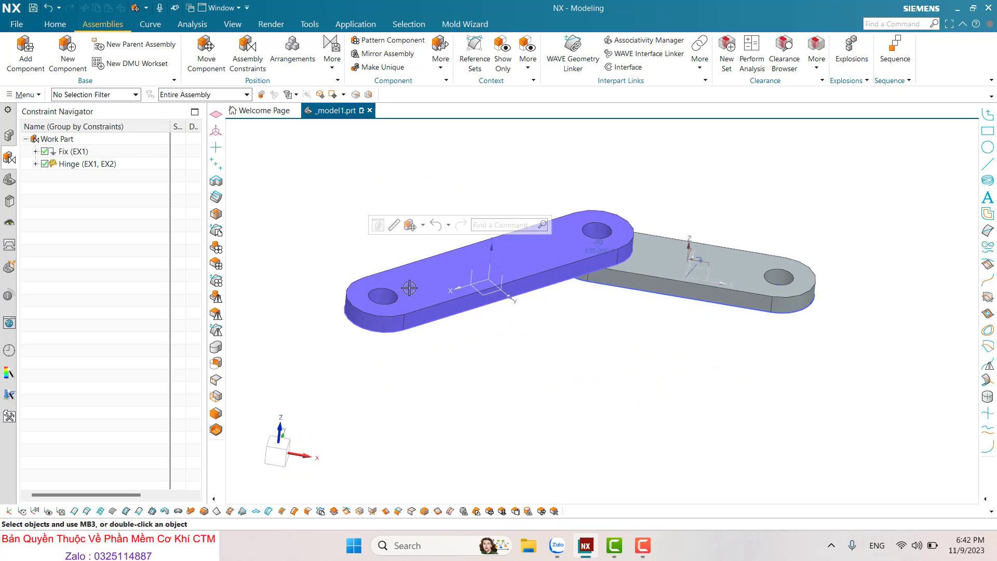
pyautogui.moveTo(378, 225)
pyautogui.mouseDown(button='middle')
pyautogui.moveTo(412, 265)
pyautogui.moveTo(410, 314)
pyautogui.moveTo(396, 305)
pyautogui.moveTo(426, 324)
pyautogui.mouseUp(button='middle')
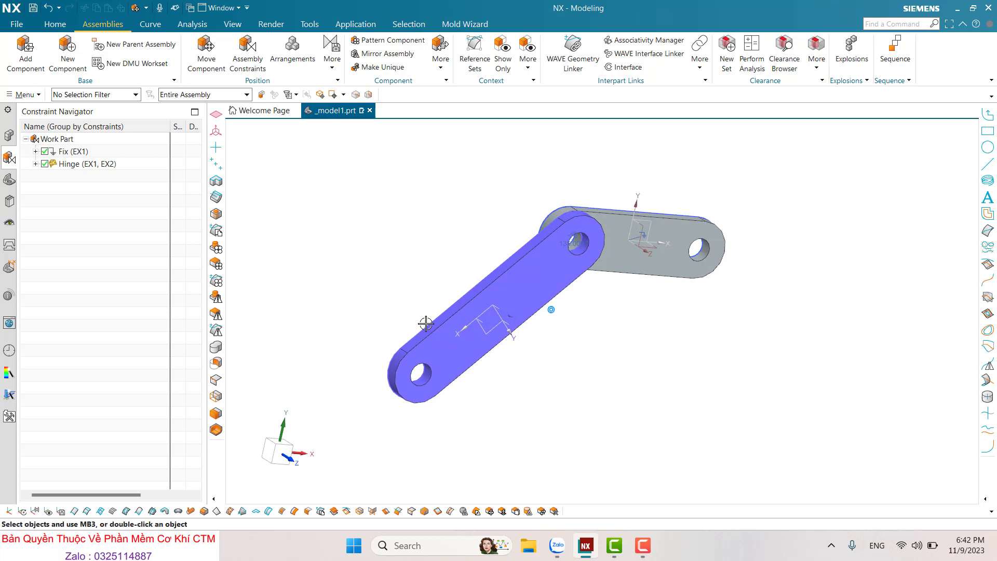
# Step: Replace the fixed hinge angle with angle limits: upper 135°, lower 0°
pyautogui.click(66, 164)
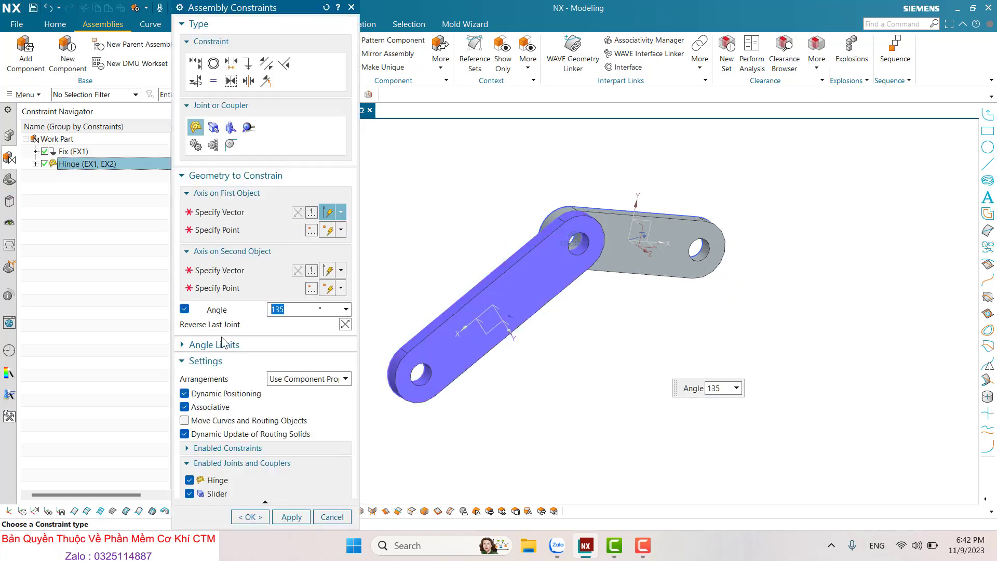
pyautogui.scroll(-2, 216, 365)
pyautogui.click(185, 278)
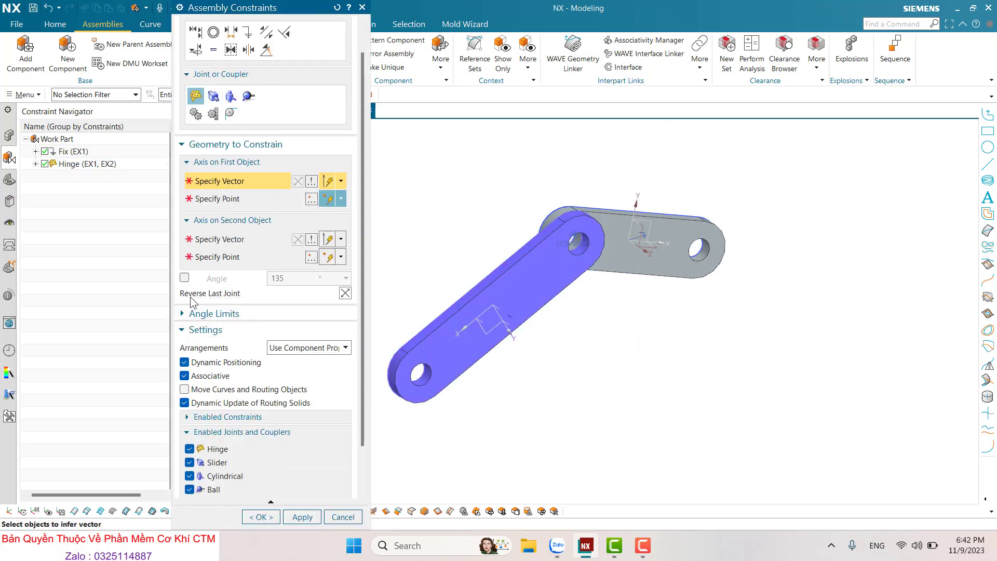
pyautogui.click(195, 314)
pyautogui.click(185, 279)
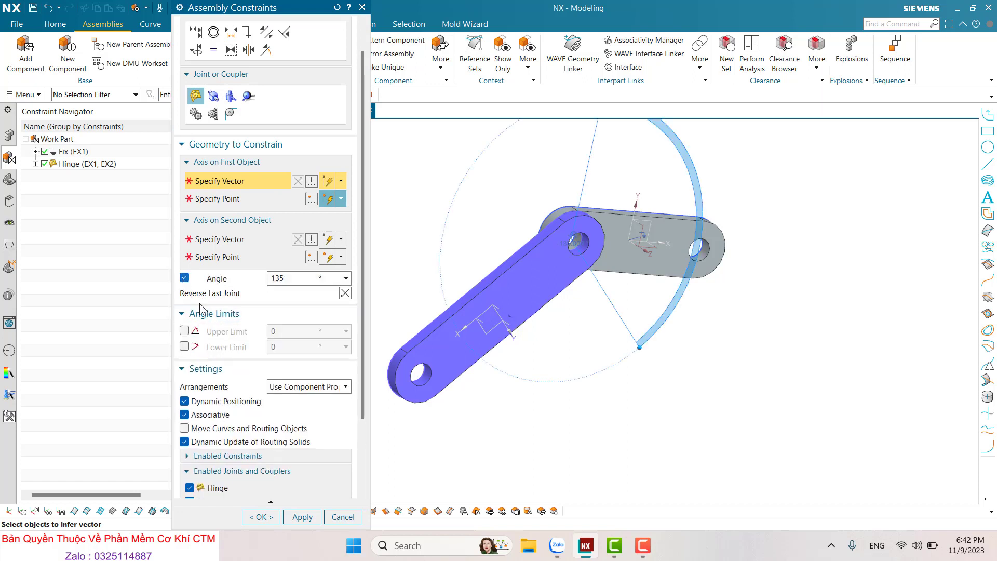
pyautogui.click(184, 331)
pyautogui.click(185, 346)
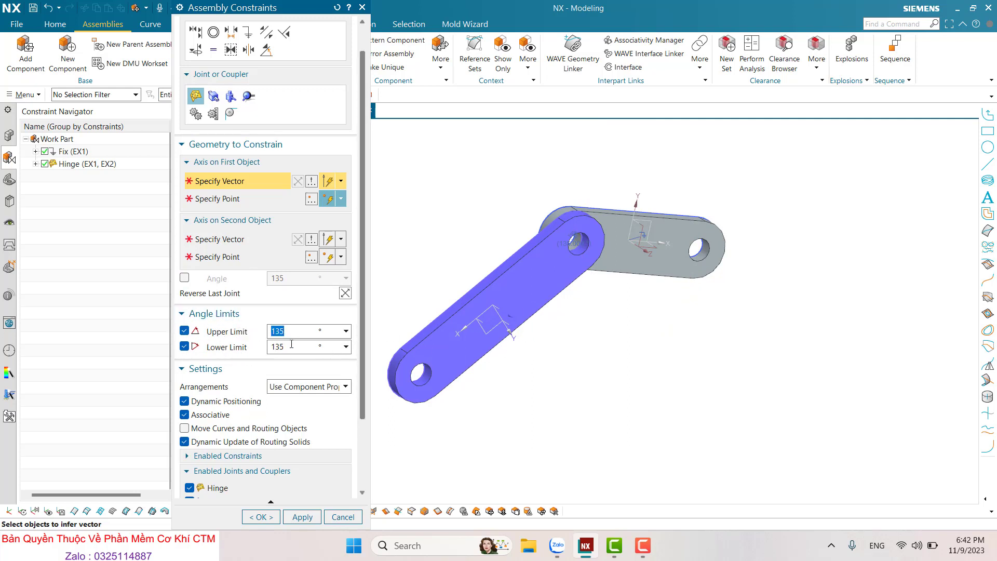
pyautogui.press('Tab')
pyautogui.write('0')
pyautogui.click(258, 516)
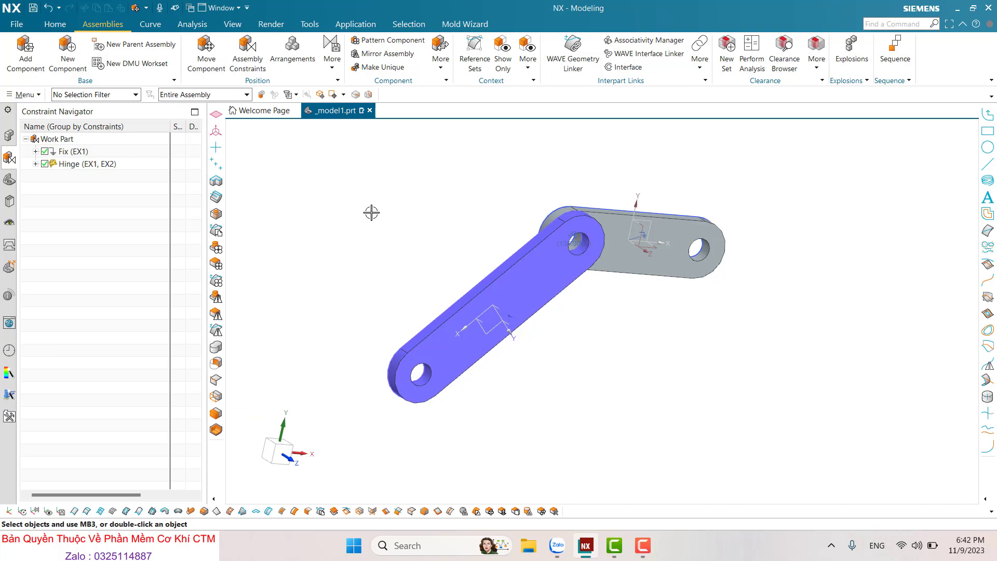
pyautogui.hotkey('ctrl', 'alt', 't')
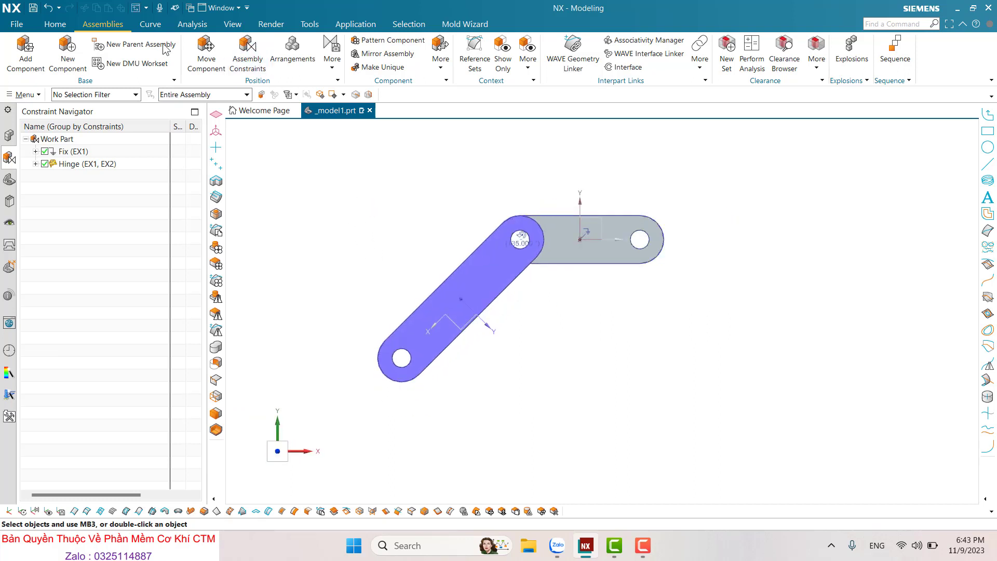
pyautogui.click(206, 52)
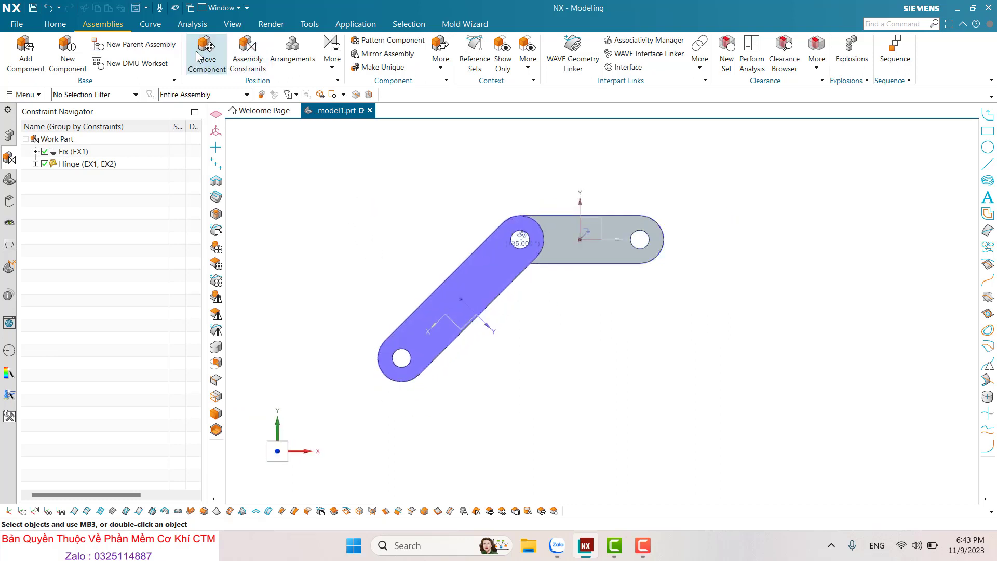
pyautogui.click(489, 277)
pyautogui.click(256, 100)
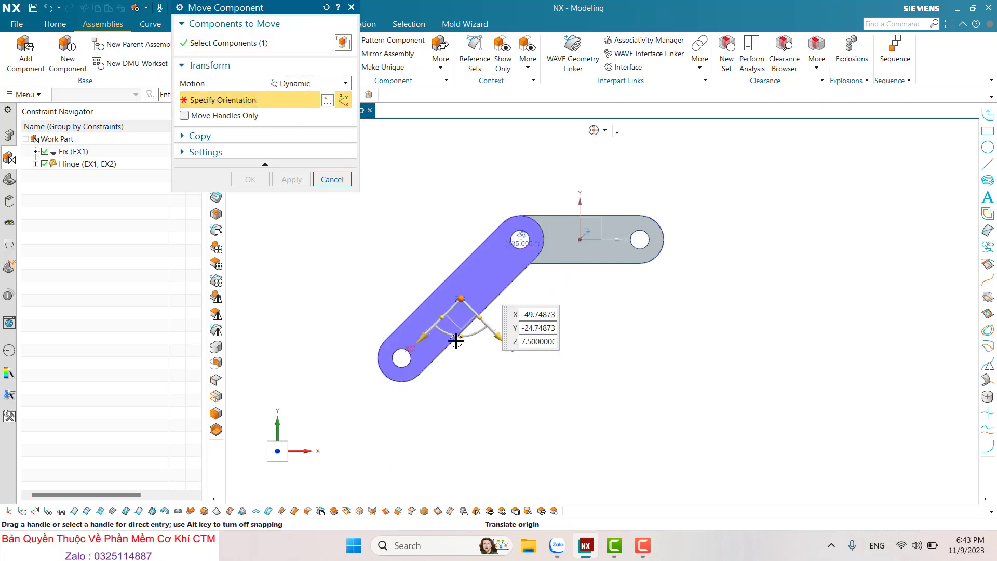
pyautogui.moveTo(456, 340)
pyautogui.mouseDown()
pyautogui.moveTo(493, 94)
pyautogui.moveTo(515, 415)
pyautogui.mouseUp()
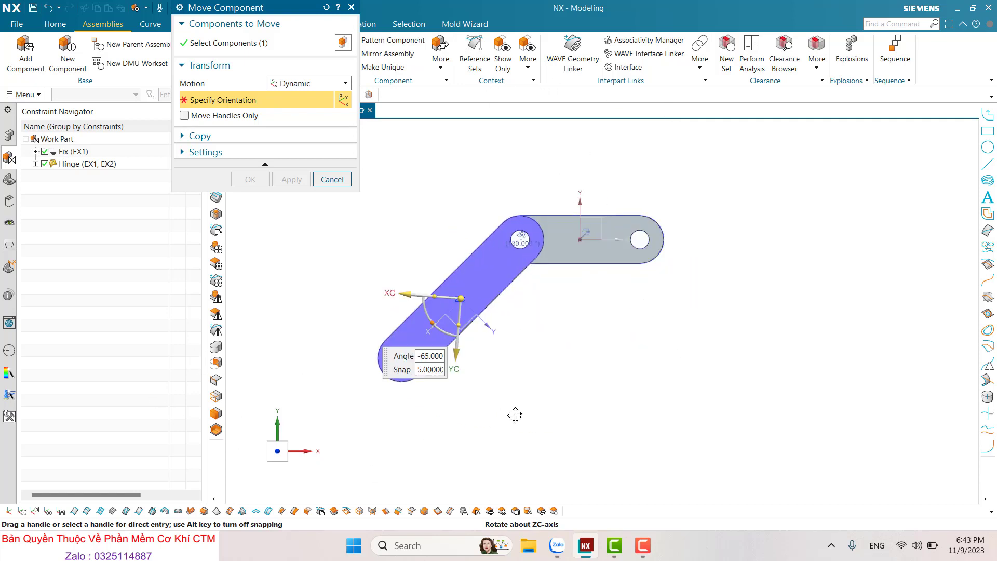
pyautogui.click(533, 232)
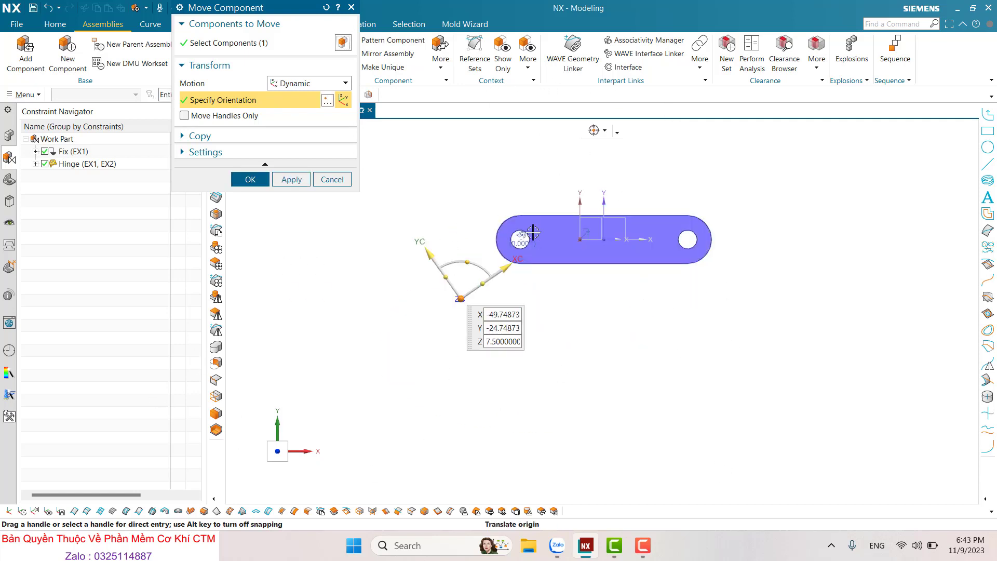
pyautogui.moveTo(468, 263)
pyautogui.mouseDown()
pyautogui.moveTo(374, 314)
pyautogui.moveTo(476, 334)
pyautogui.moveTo(355, 375)
pyautogui.mouseUp()
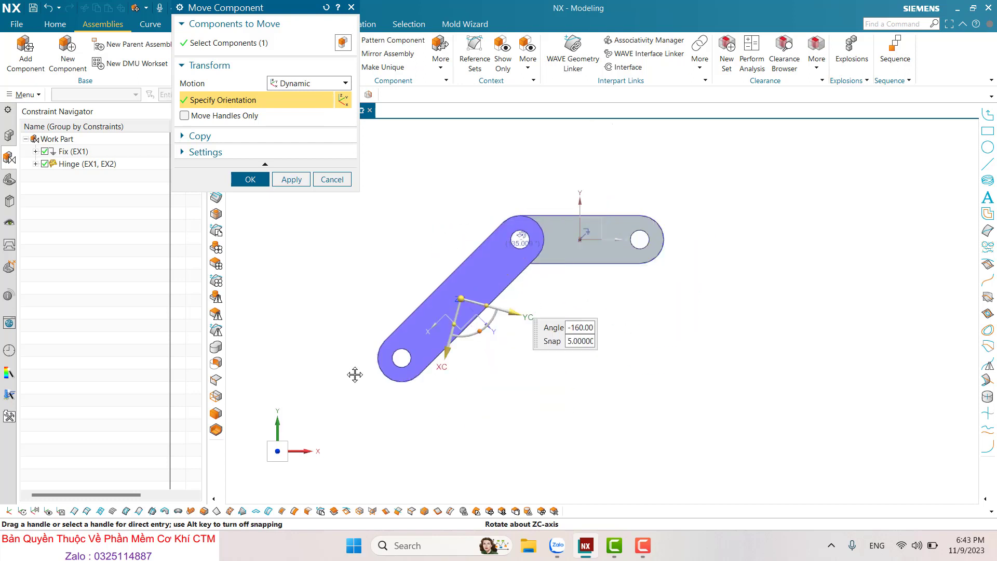
pyautogui.click(244, 176)
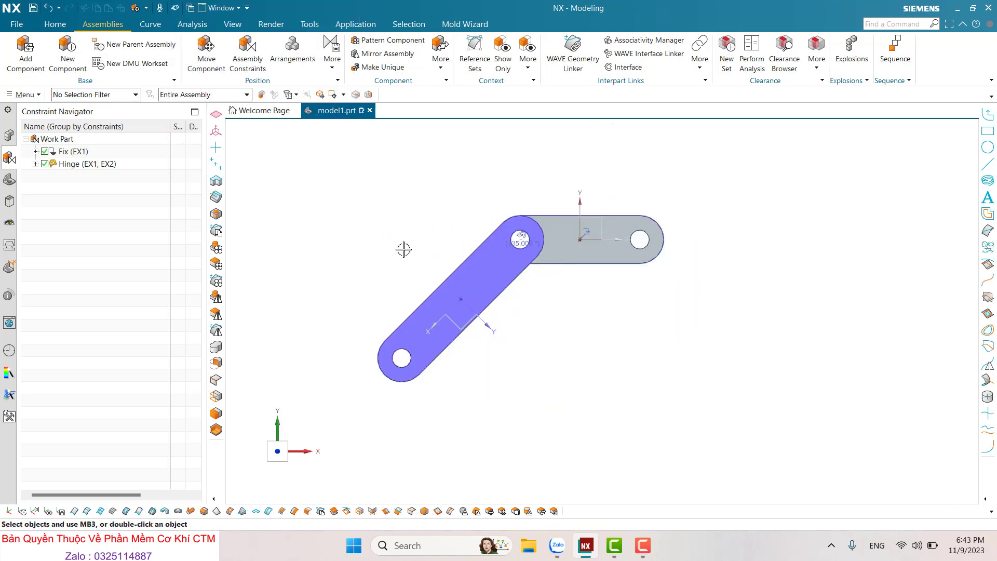
pyautogui.doubleClick(92, 164)
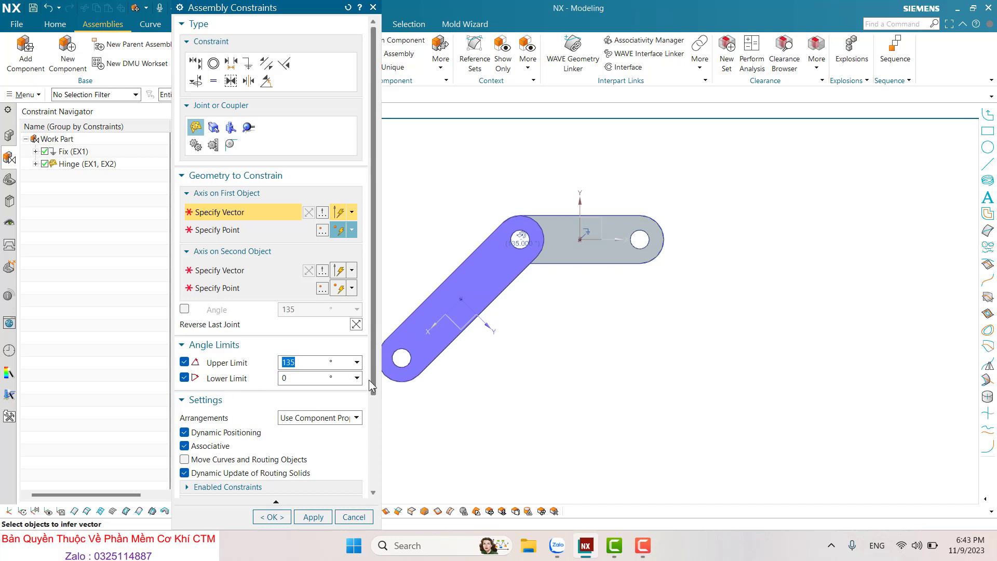
pyautogui.moveTo(370, 392); pyautogui.dragTo(375, 481)
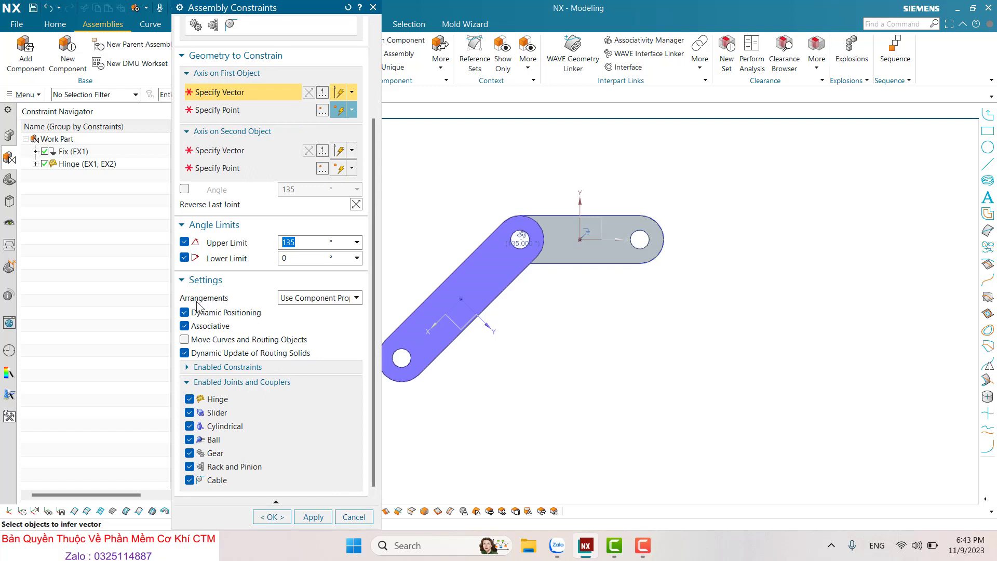
pyautogui.click(304, 305)
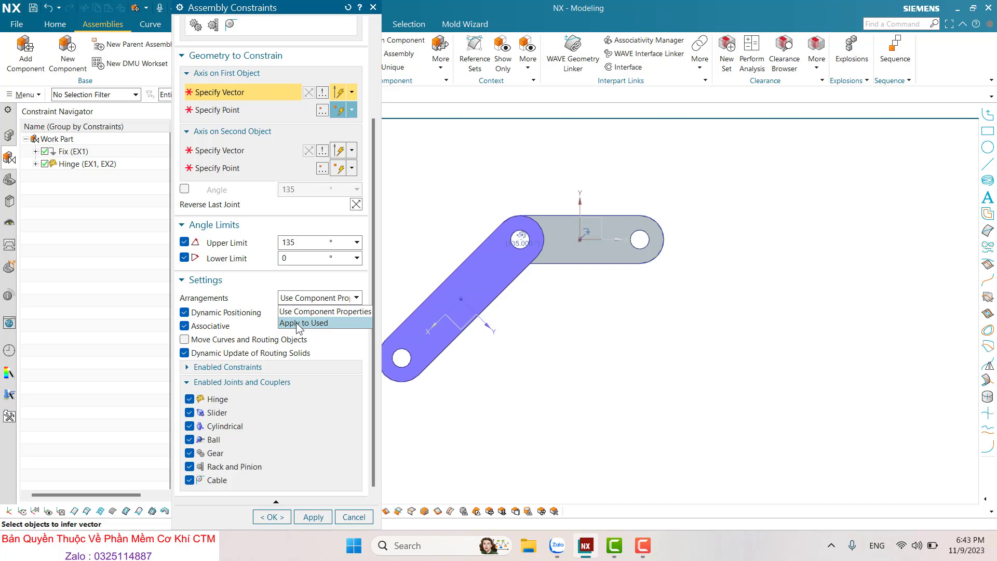
pyautogui.click(213, 304)
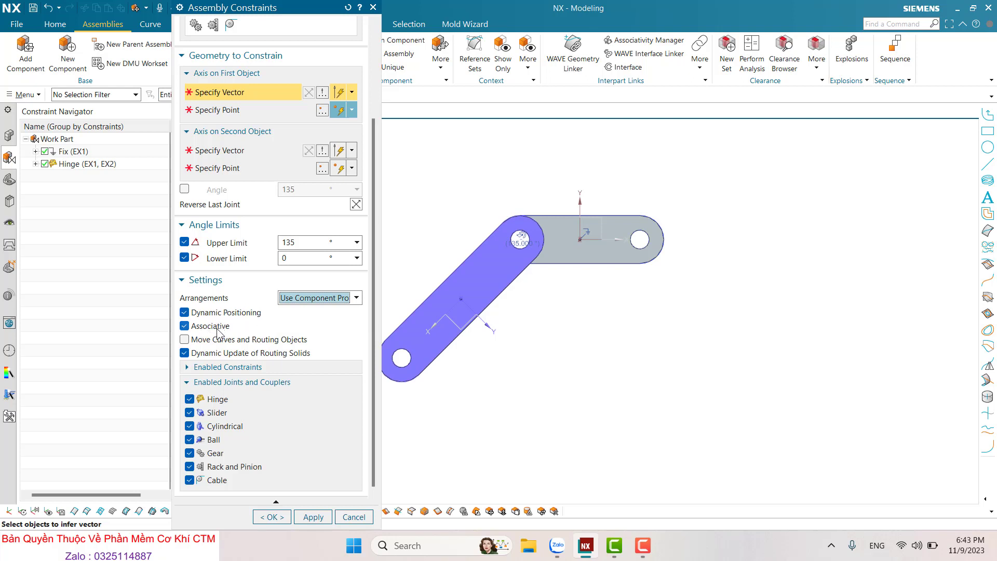
pyautogui.click(197, 327)
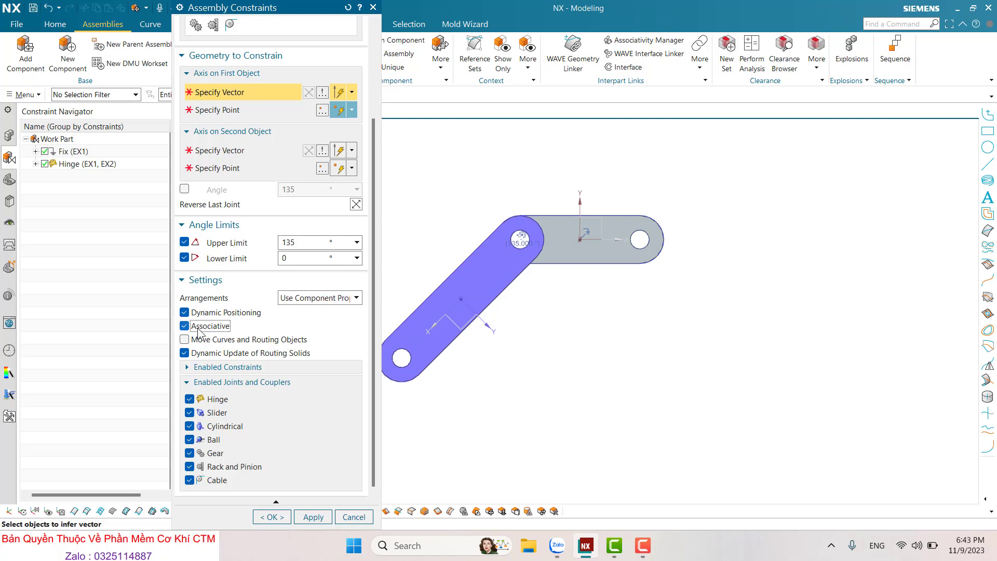
pyautogui.click(210, 343)
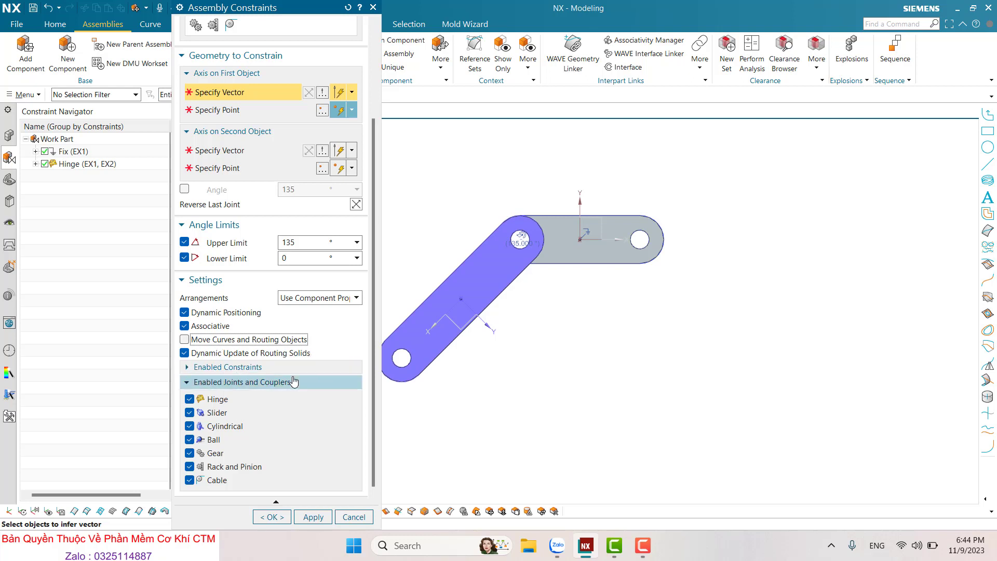
pyautogui.click(216, 369)
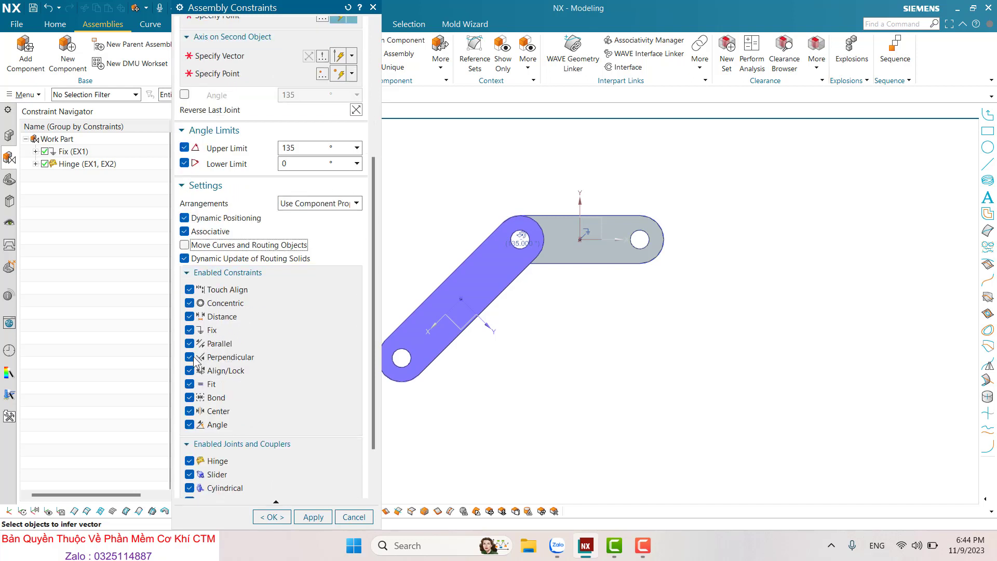
pyautogui.scroll(-1, 235, 264)
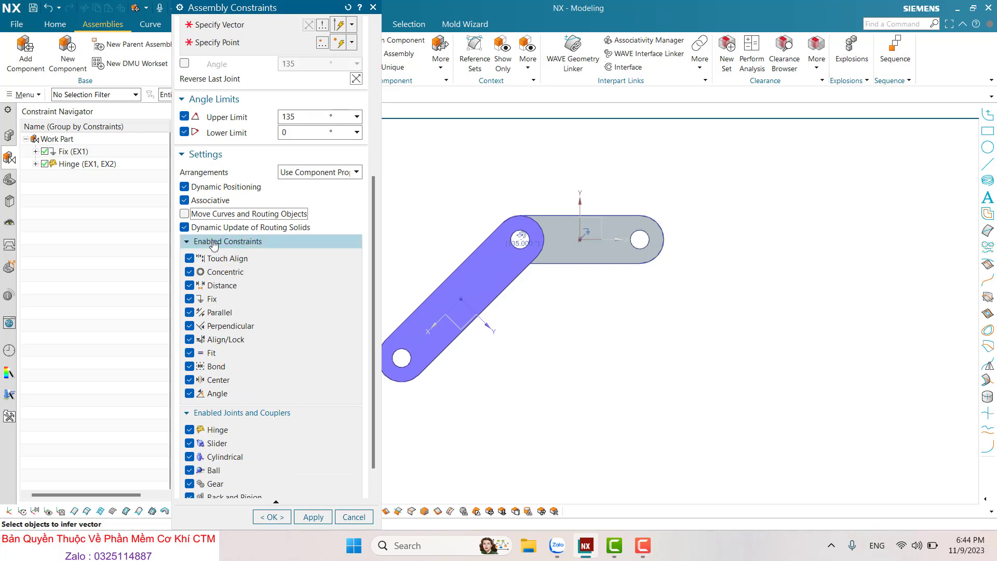
pyautogui.scroll(-1, 221, 486)
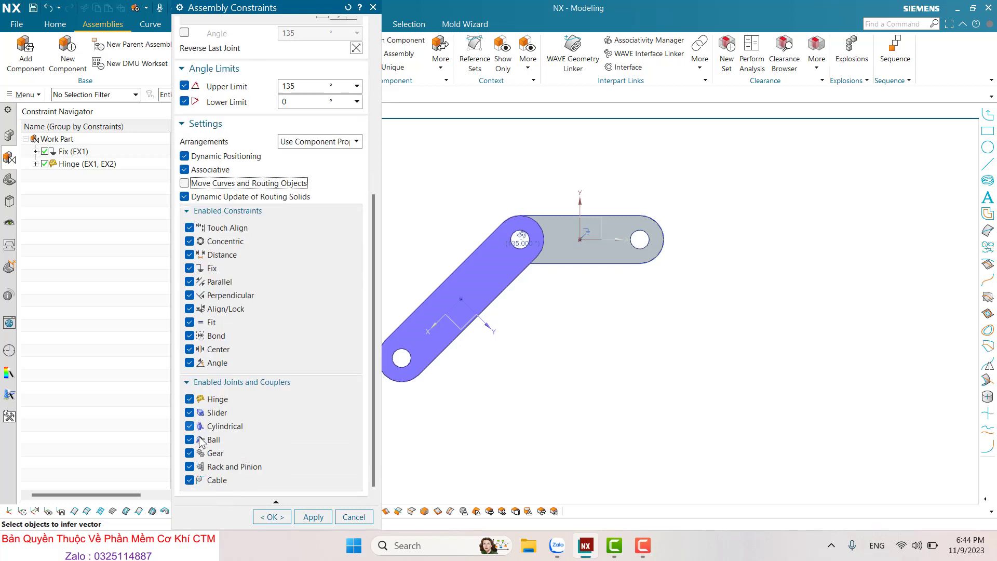
pyautogui.scroll(3, 228, 214)
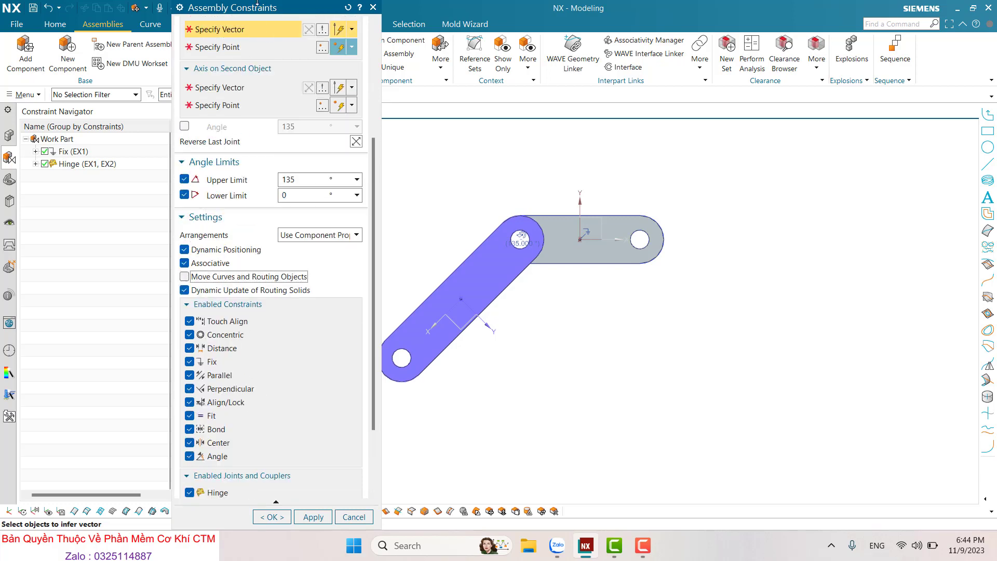
pyautogui.moveTo(256, 11)
pyautogui.mouseDown()
pyautogui.moveTo(379, 104)
pyautogui.moveTo(164, 8)
pyautogui.mouseUp()
# Step: Close the hinge dialog, discard _model1.prt without saving, and start a new blank part
pyautogui.click(231, 511)
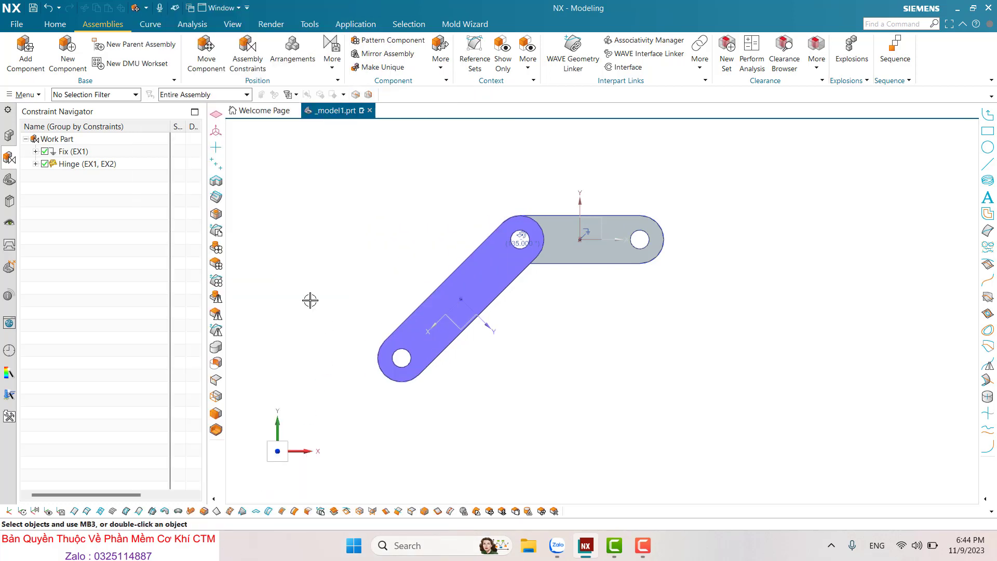
pyautogui.moveTo(382, 189)
pyautogui.mouseDown(button='middle')
pyautogui.moveTo(343, 258)
pyautogui.moveTo(298, 274)
pyautogui.moveTo(324, 213)
pyautogui.mouseUp(button='middle')
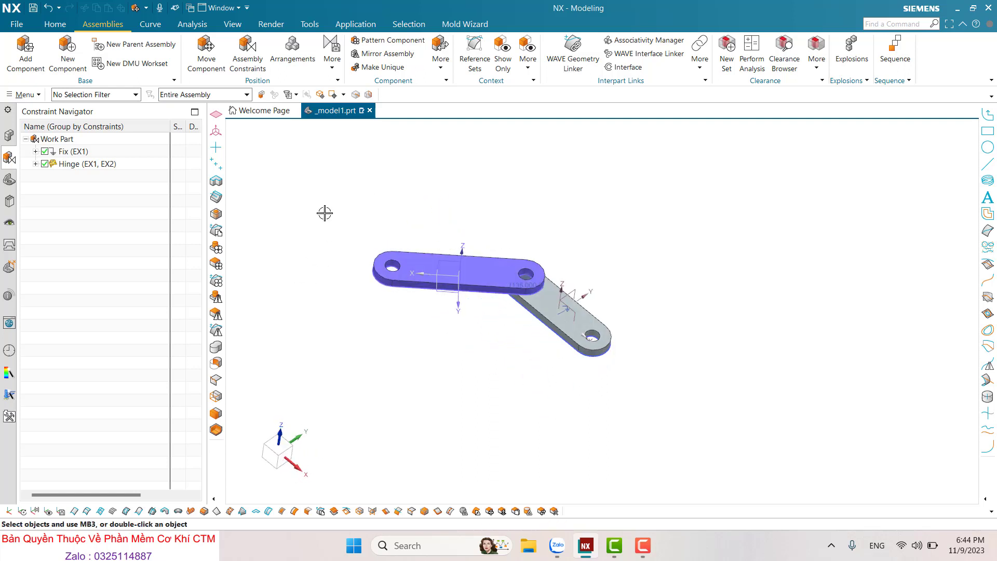
pyautogui.click(369, 110)
pyautogui.click(469, 287)
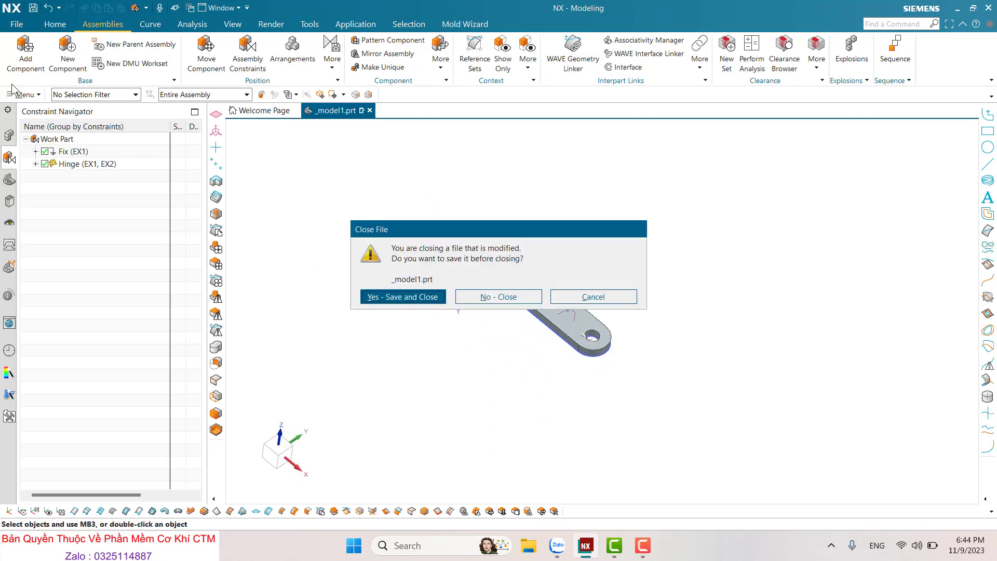
pyautogui.click(484, 297)
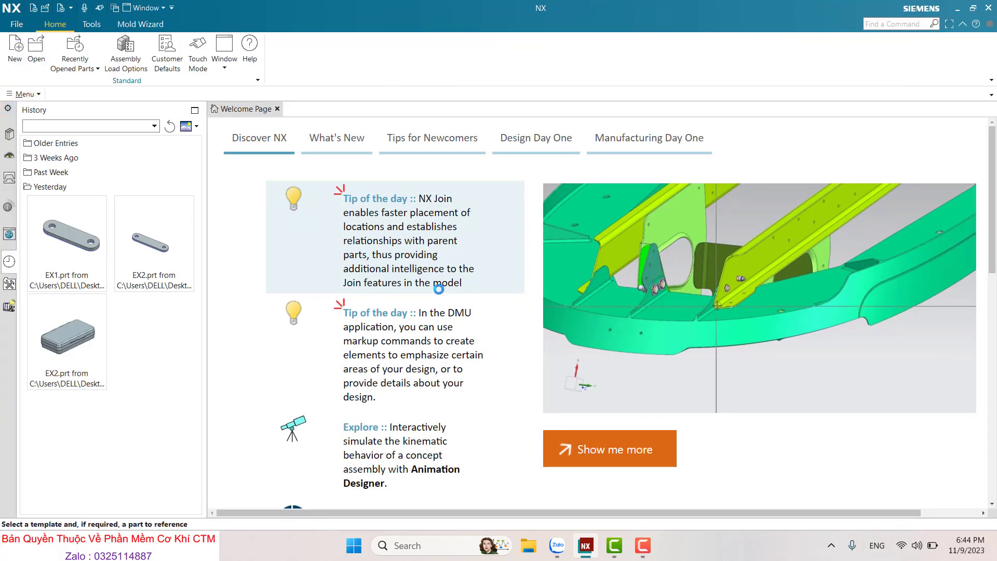
pyautogui.click(540, 481)
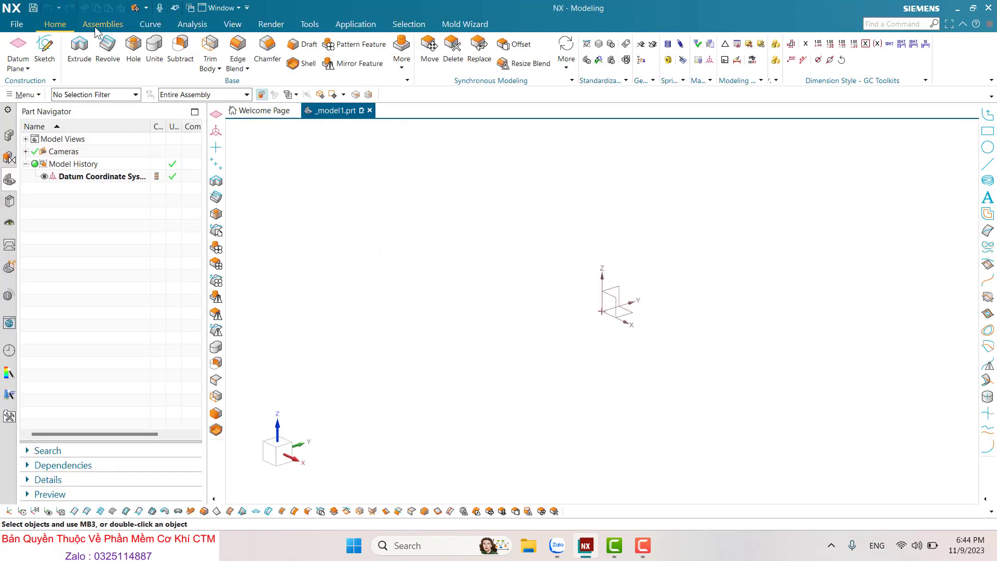
# Step: Add BOX_1_A1 from Hinge Assembly > Topic 2 as the first component, fixed in place
pyautogui.click(99, 25)
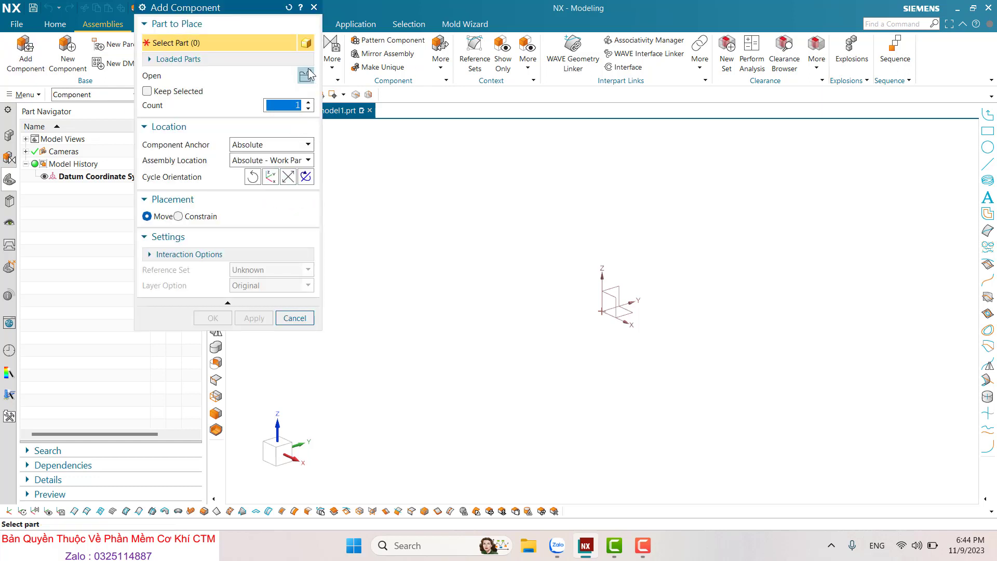
pyautogui.click(304, 75)
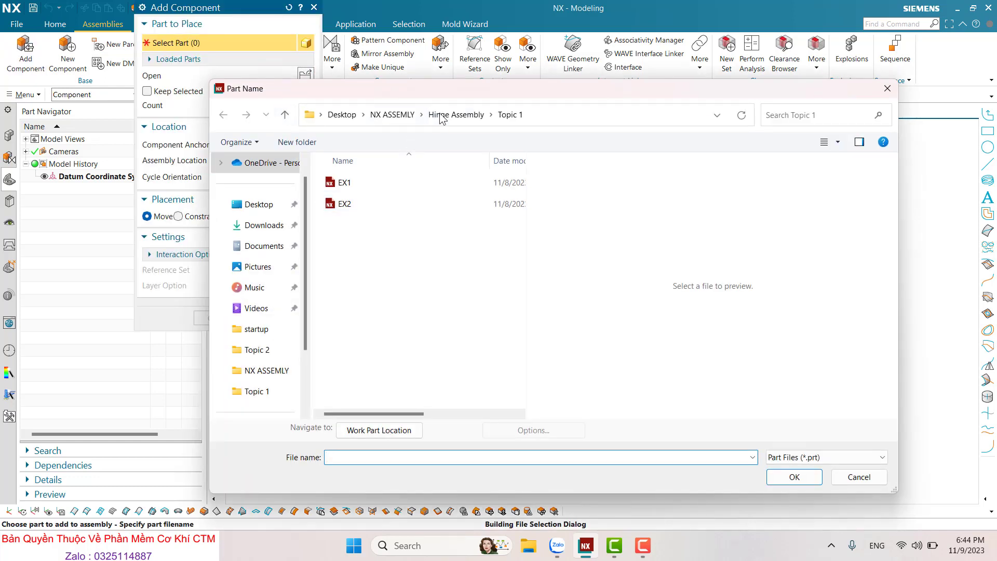
pyautogui.click(441, 115)
pyautogui.doubleClick(363, 204)
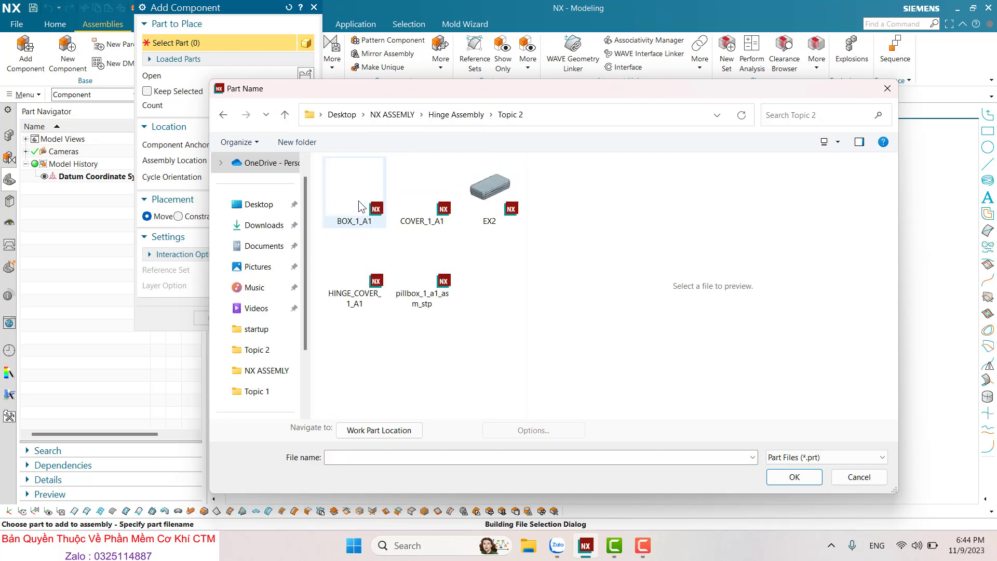
pyautogui.doubleClick(349, 190)
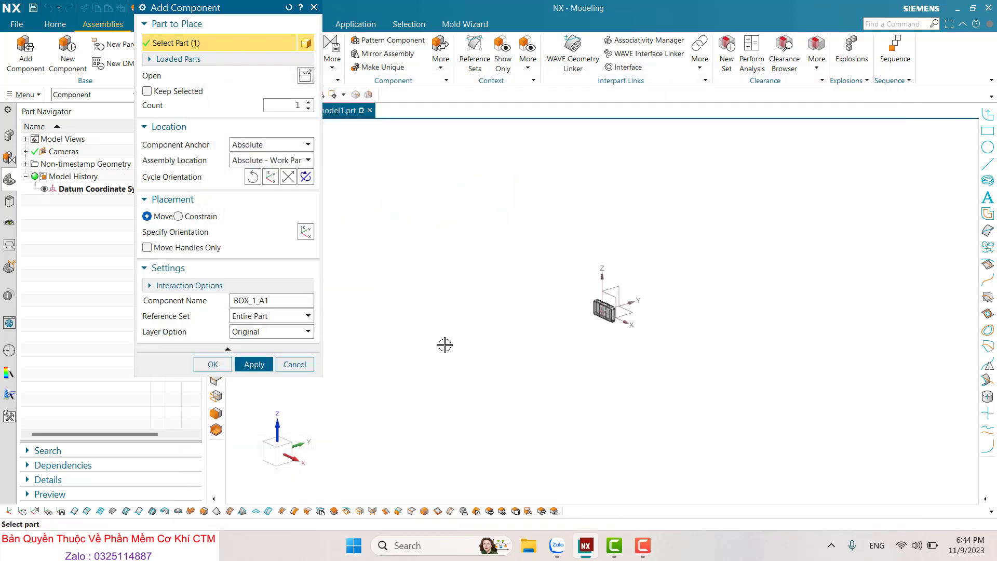
pyautogui.click(218, 363)
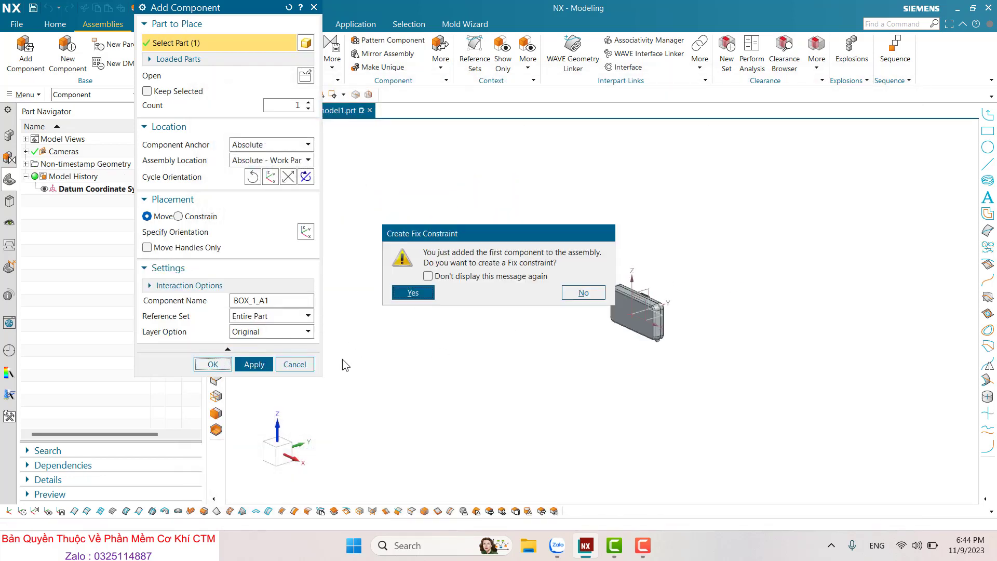
pyautogui.click(431, 295)
pyautogui.scroll(-2, 673, 299)
pyautogui.moveTo(673, 299)
pyautogui.mouseDown(button='middle')
pyautogui.moveTo(585, 260)
pyautogui.moveTo(423, 251)
pyautogui.moveTo(451, 247)
pyautogui.moveTo(490, 294)
pyautogui.moveTo(452, 259)
pyautogui.moveTo(445, 298)
pyautogui.mouseUp(button='middle')
pyautogui.scroll(-2, 269, 269)
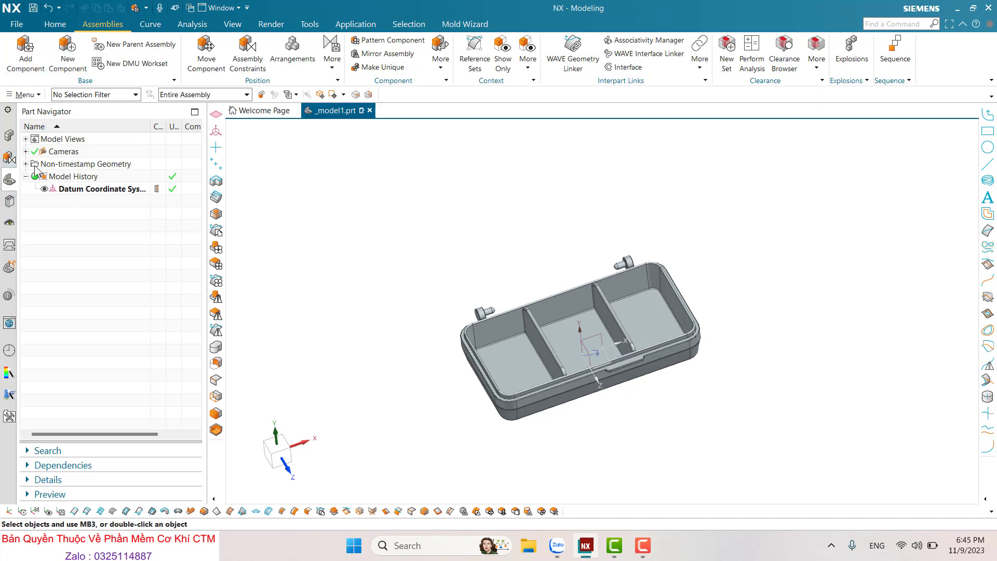
# Step: Show the Constraint Navigator and place COVER_1_A1 in the assembly beside the box
pyautogui.click(10, 159)
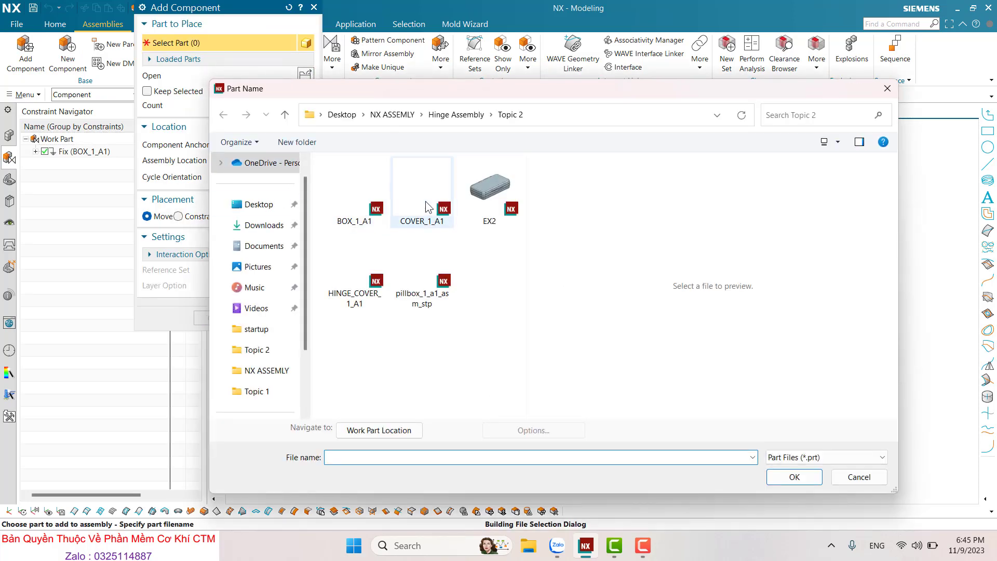
pyautogui.click(365, 285)
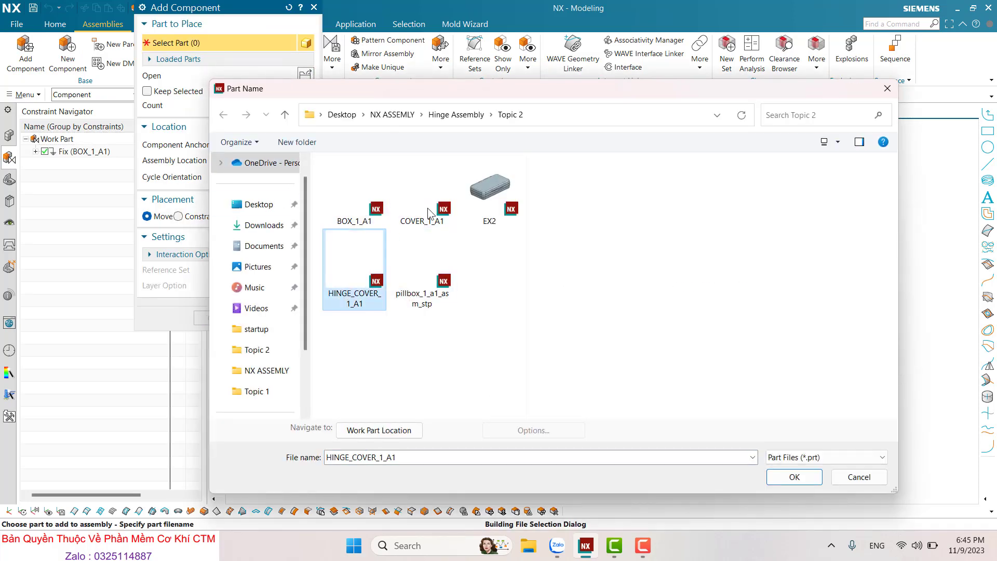
pyautogui.doubleClick(428, 204)
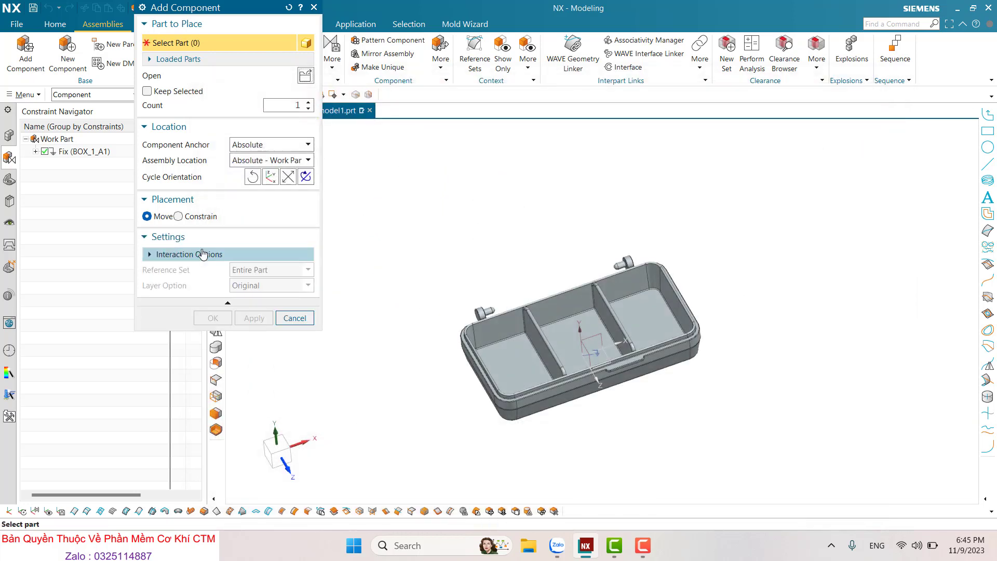
pyautogui.click(181, 240)
pyautogui.click(182, 239)
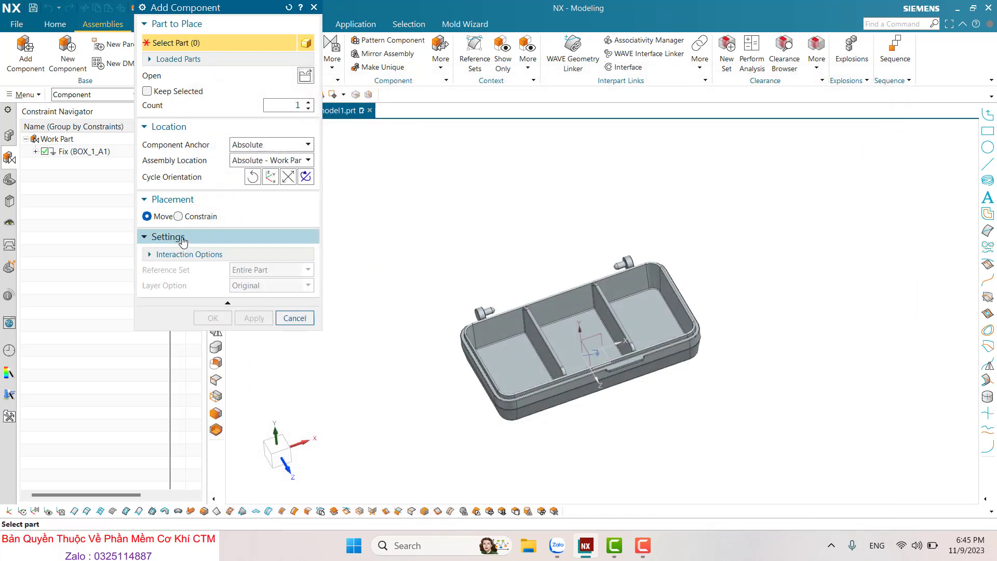
pyautogui.moveTo(474, 306)
pyautogui.mouseDown(button='middle')
pyautogui.moveTo(475, 280)
pyautogui.moveTo(315, 147)
pyautogui.mouseUp(button='middle')
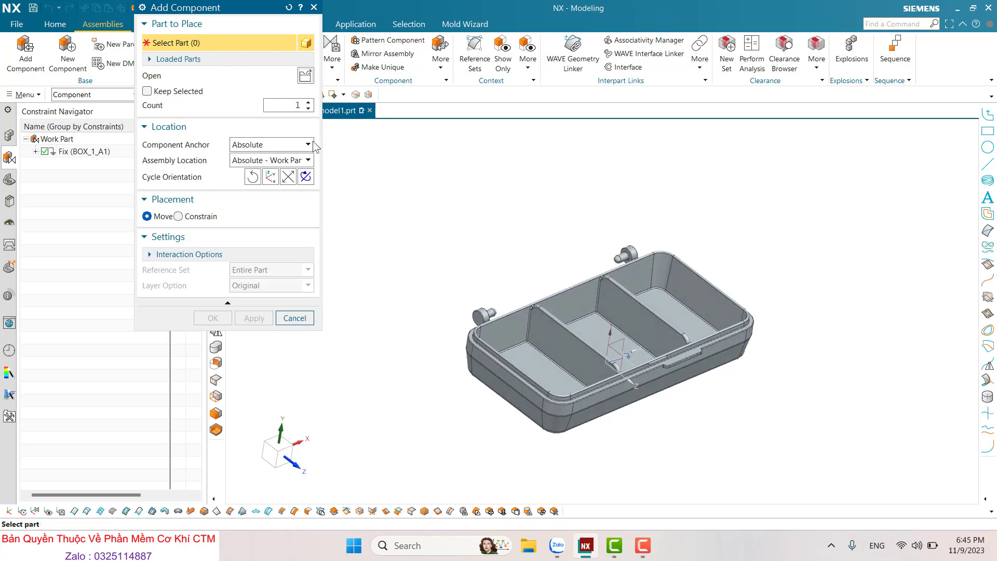
pyautogui.click(306, 75)
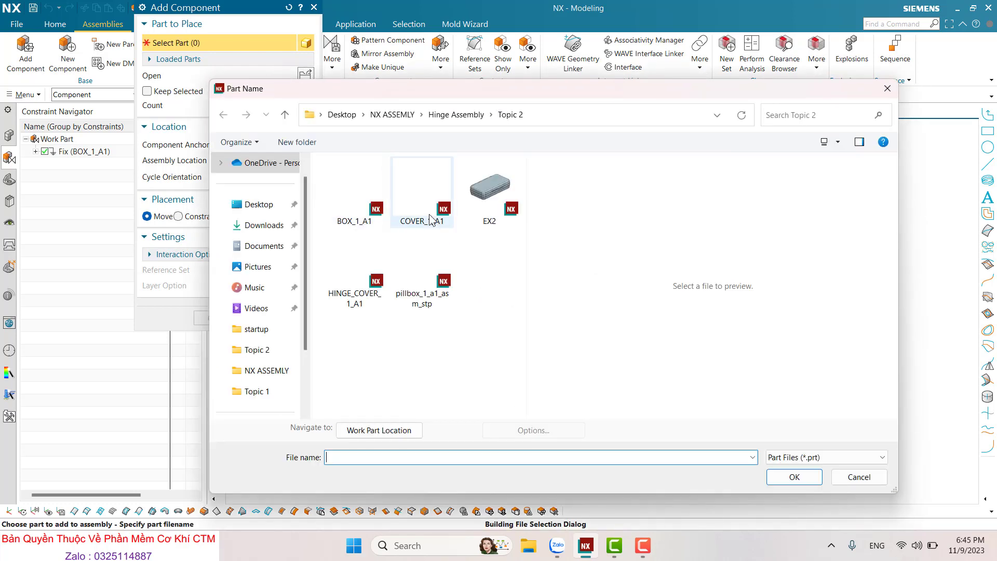
pyautogui.doubleClick(428, 215)
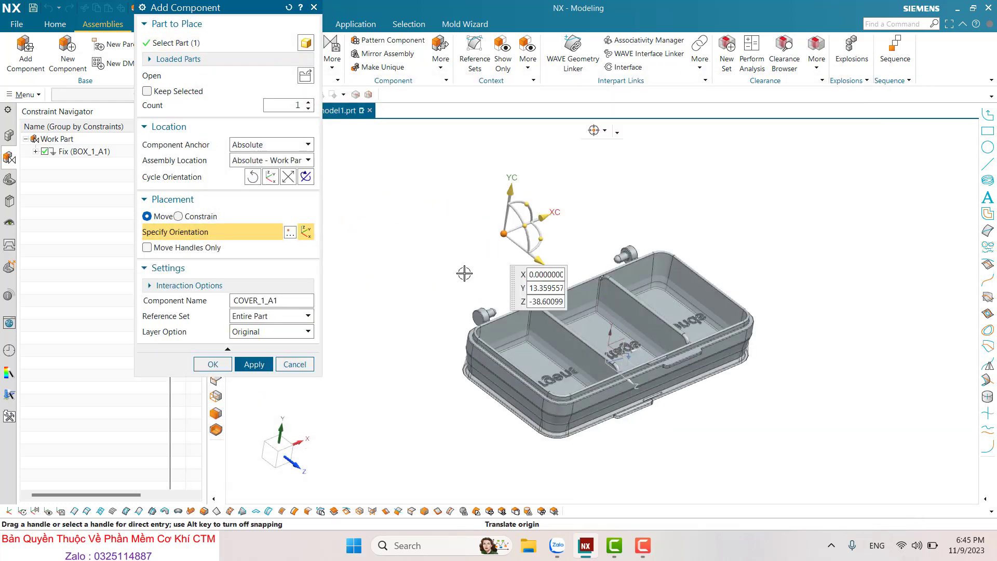
pyautogui.click(213, 366)
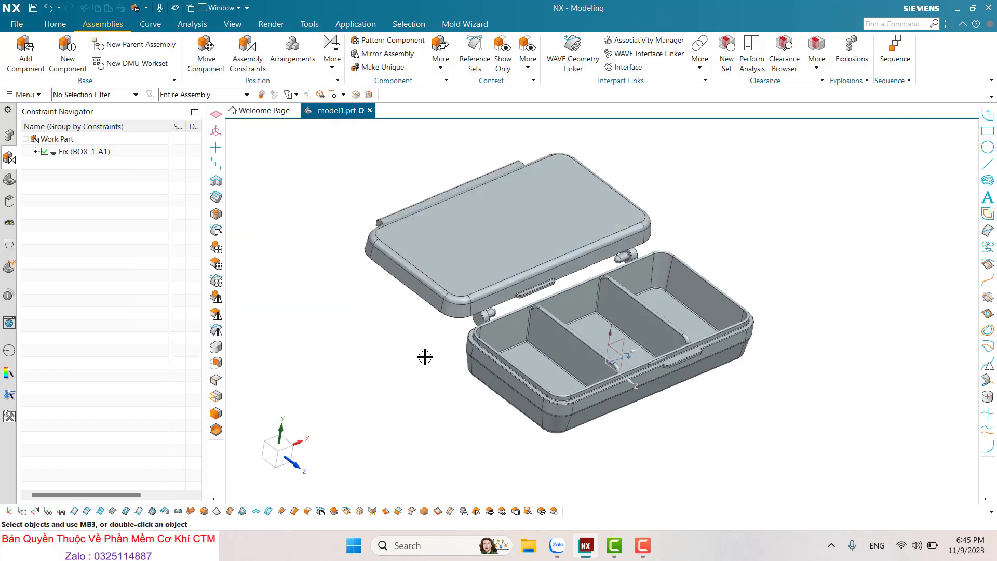
pyautogui.moveTo(424, 356)
pyautogui.mouseDown(button='middle')
pyautogui.moveTo(465, 336)
pyautogui.moveTo(461, 318)
pyautogui.mouseUp(button='middle')
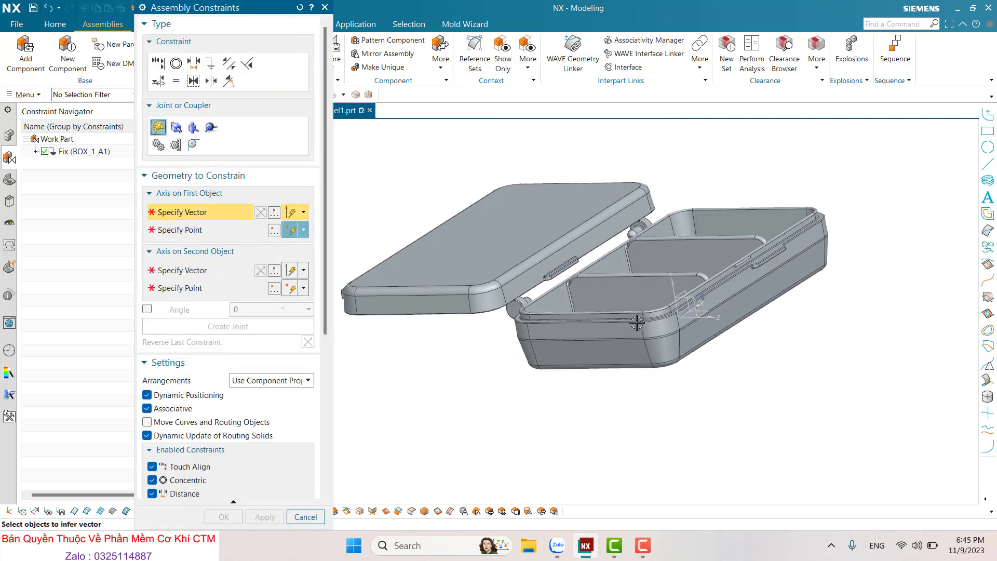
# Step: Set the hinge's first axis from the cylinder face and its centre
pyautogui.moveTo(637, 322); pyautogui.dragTo(568, 253, button='middle')
pyautogui.scroll(5, 568, 253)
pyautogui.scroll(3, 569, 253)
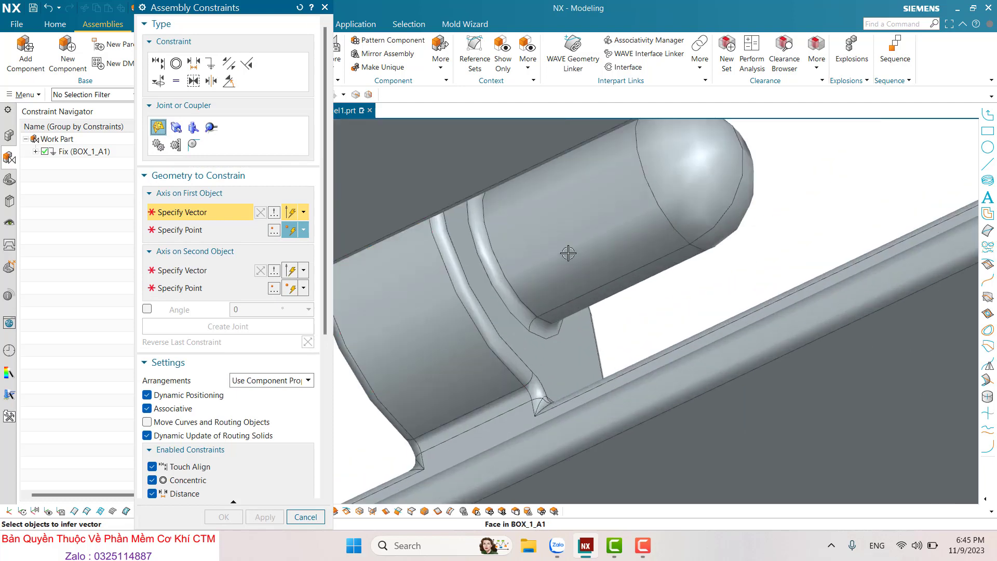
pyautogui.click(515, 257)
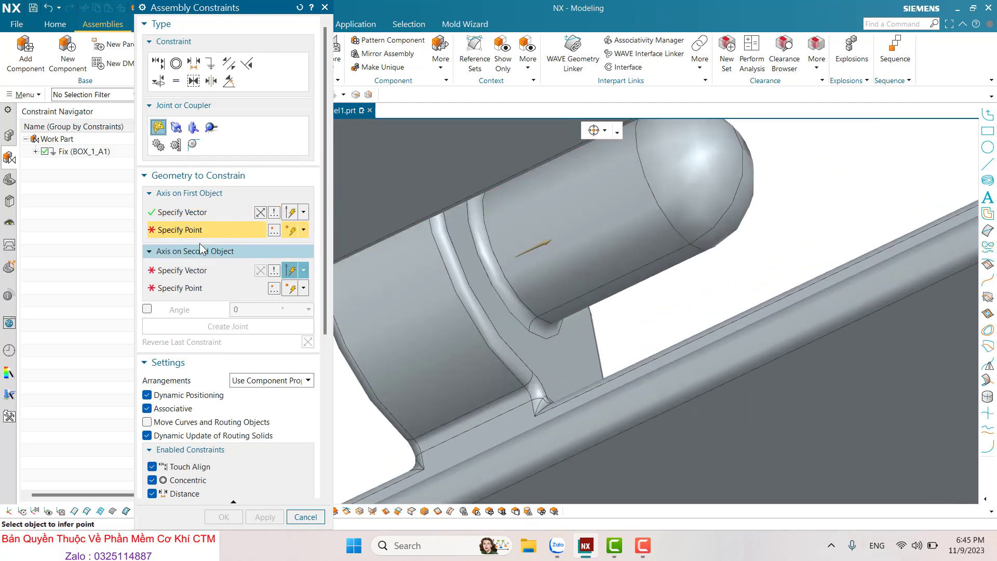
pyautogui.click(488, 272)
pyautogui.moveTo(540, 363)
pyautogui.mouseDown(button='middle')
pyautogui.moveTo(520, 254)
pyautogui.moveTo(660, 247)
pyautogui.moveTo(607, 290)
pyautogui.moveTo(630, 283)
pyautogui.mouseUp(button='middle')
pyautogui.scroll(-5, 520, 254)
pyautogui.scroll(-3, 520, 254)
pyautogui.scroll(3, 606, 291)
pyautogui.scroll(3, 606, 291)
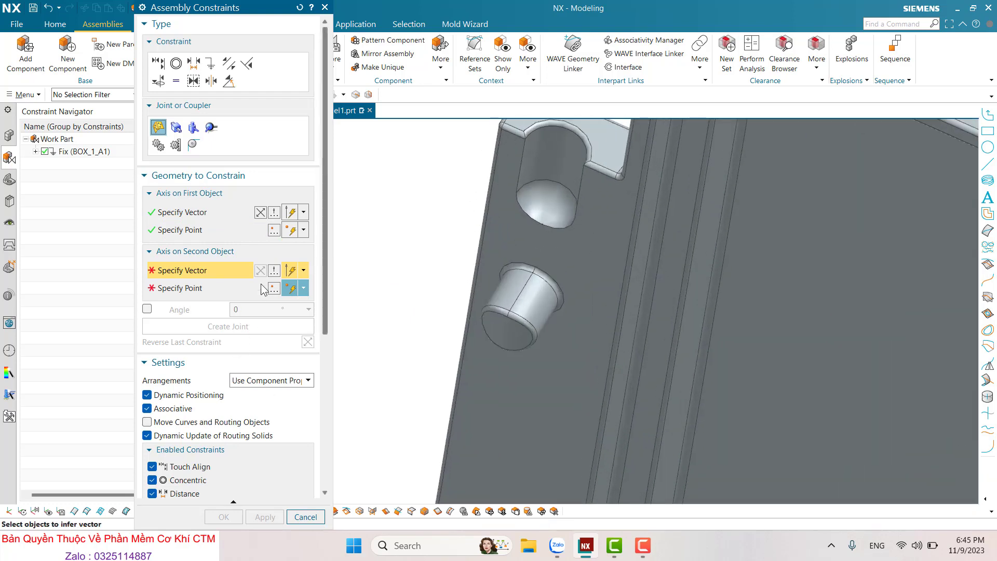
# Step: Set the second axis from the hole face and edge, and create the Hinge joint
pyautogui.click(561, 159)
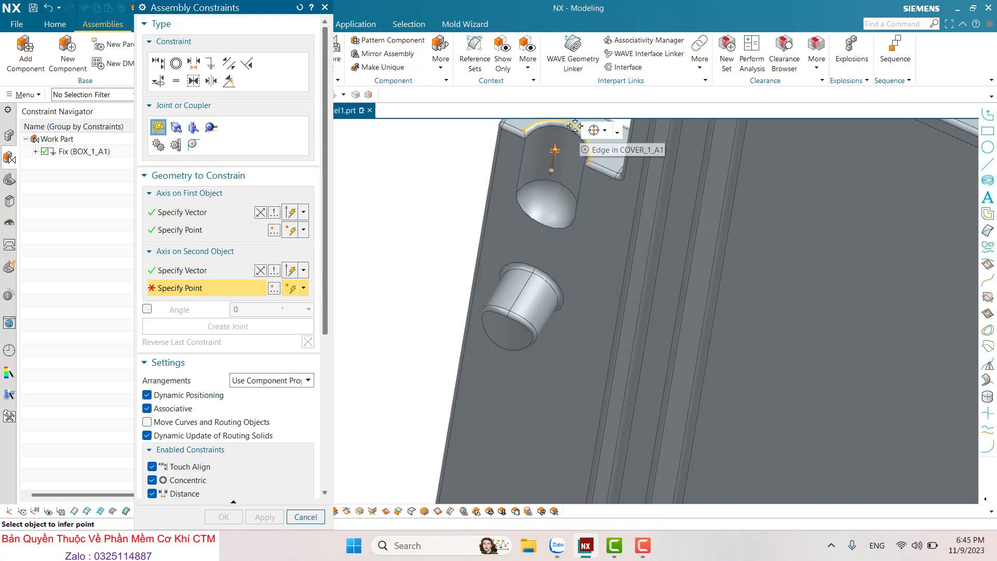
pyautogui.click(575, 126)
pyautogui.scroll(-5, 489, 332)
pyautogui.scroll(-3, 489, 343)
pyautogui.moveTo(494, 352); pyautogui.dragTo(479, 353, button='middle')
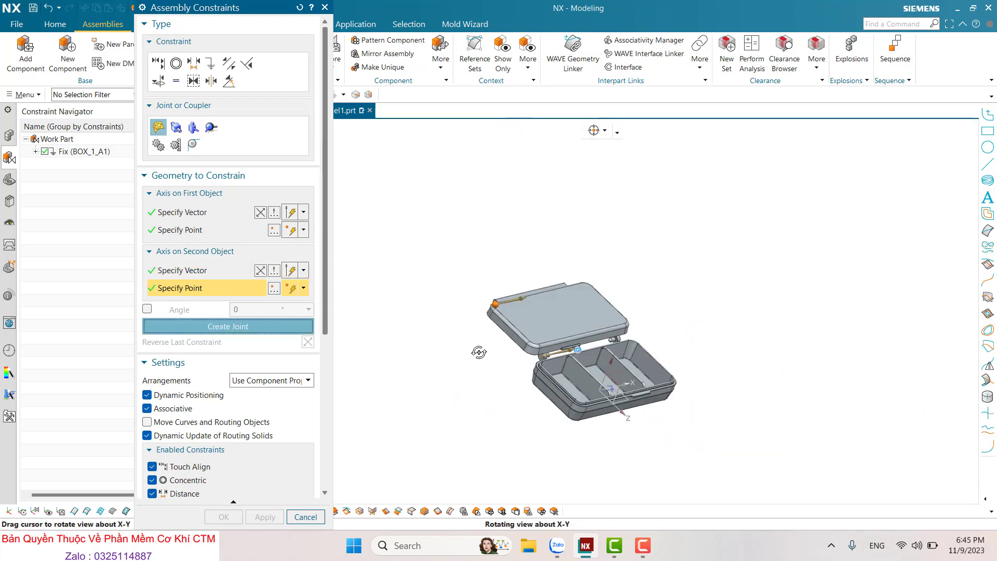
pyautogui.click(216, 328)
pyautogui.click(223, 517)
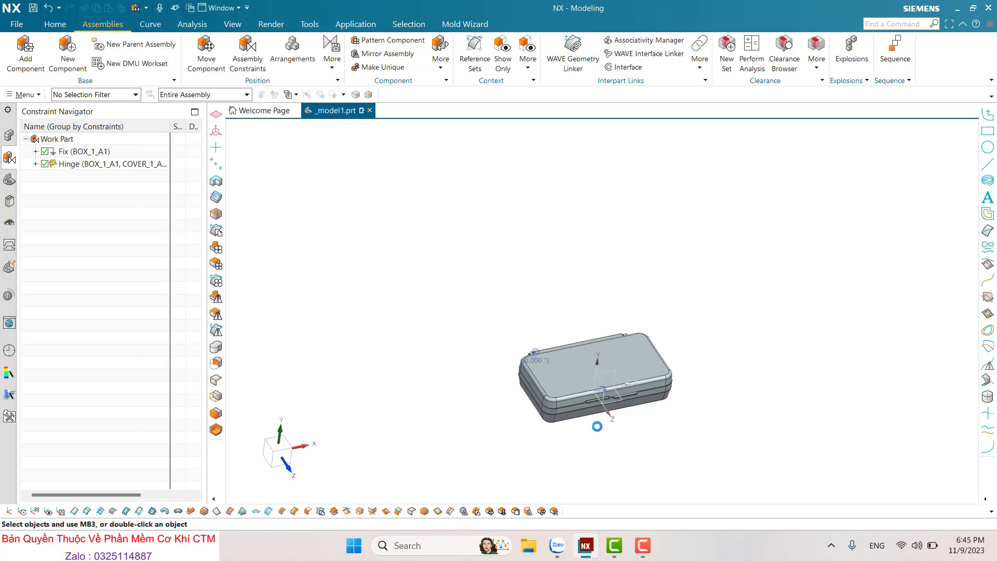
pyautogui.scroll(5, 597, 423)
# Step: Set the hinge angle to 80° and reverse the joint so the lid swings open upward
pyautogui.moveTo(598, 423)
pyautogui.mouseDown(button='middle')
pyautogui.moveTo(615, 311)
pyautogui.moveTo(629, 335)
pyautogui.moveTo(442, 252)
pyautogui.mouseUp(button='middle')
pyautogui.scroll(-3, 615, 312)
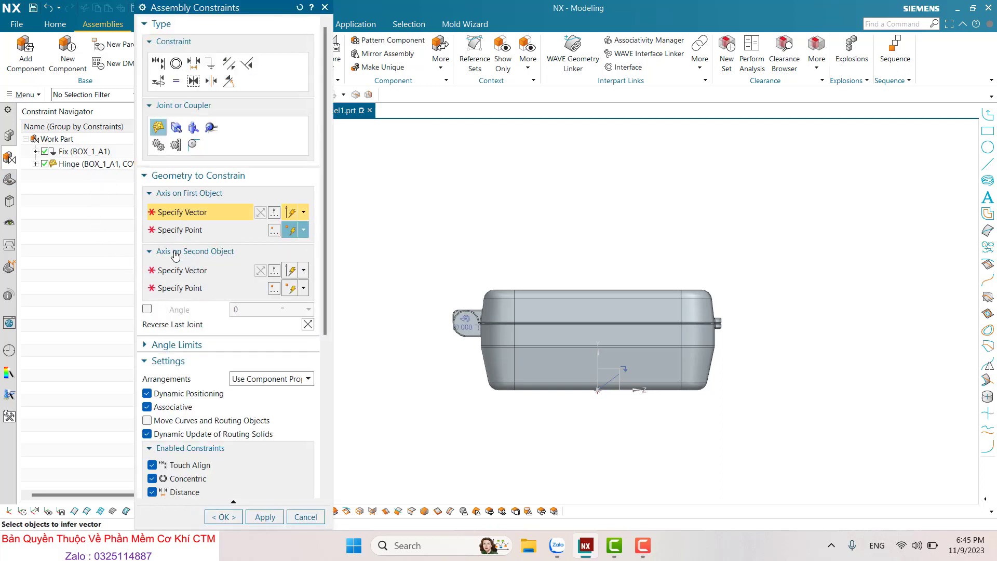
pyautogui.click(147, 310)
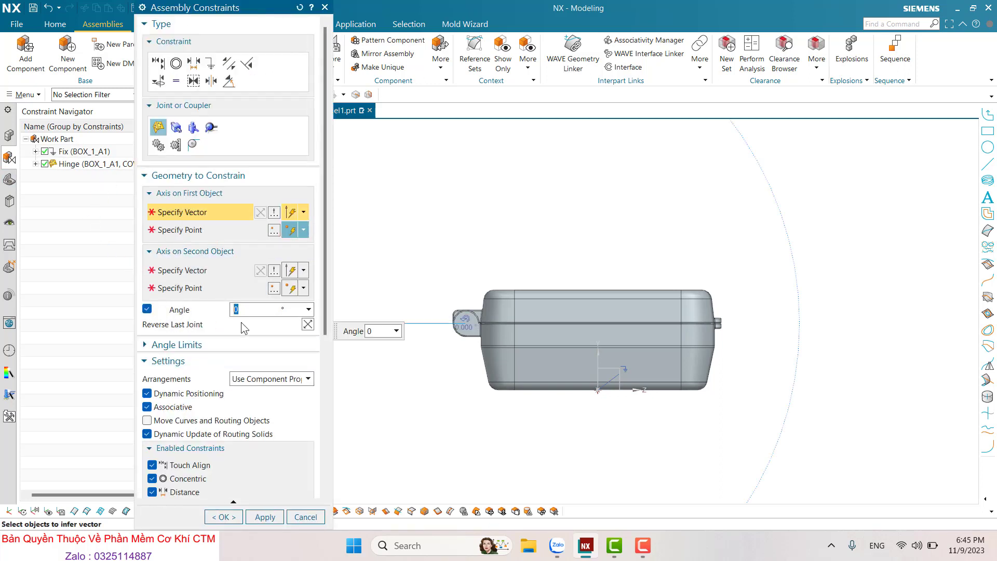
pyautogui.write('135')
pyautogui.press('Return')
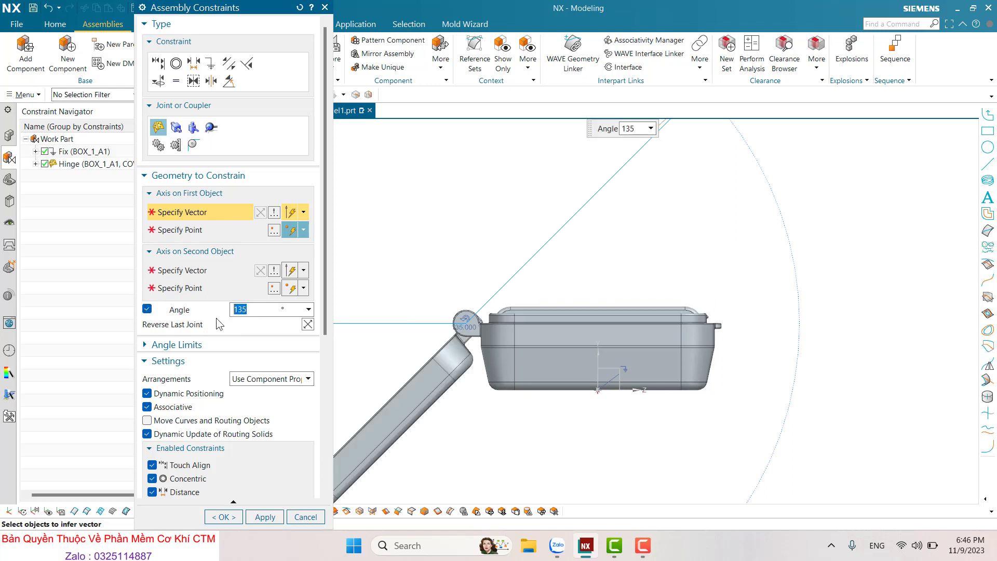
pyautogui.write('80')
pyautogui.press('Return')
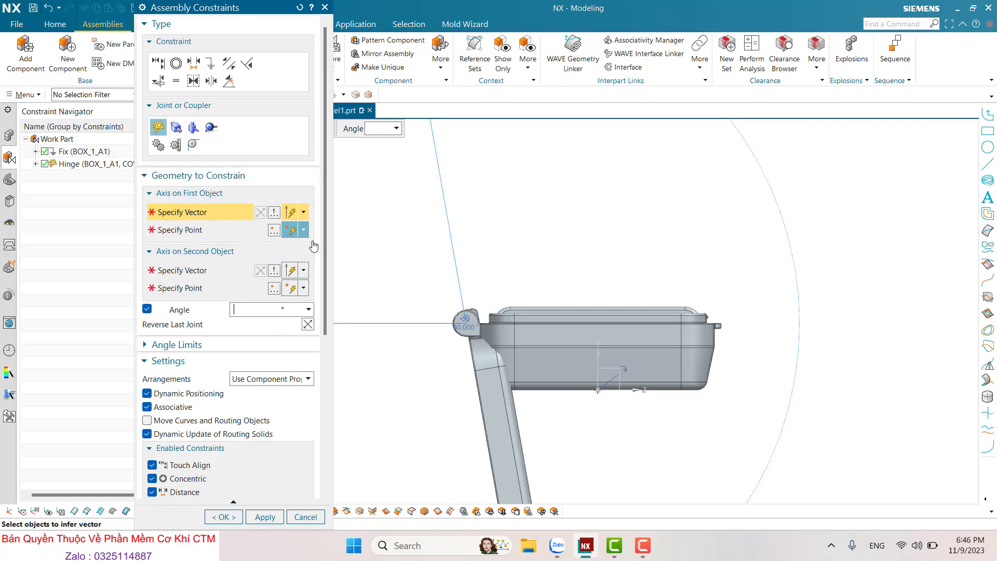
pyautogui.click(308, 325)
pyautogui.scroll(-2, 705, 369)
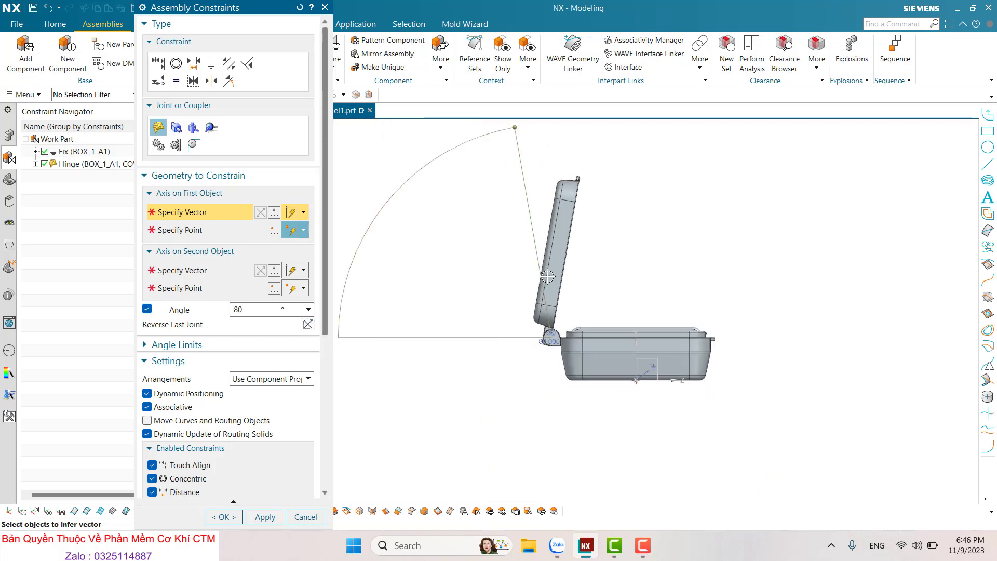
pyautogui.scroll(-1, 547, 277)
# Step: Give the hinge angle limits of 0° lower and 80° upper
pyautogui.click(177, 345)
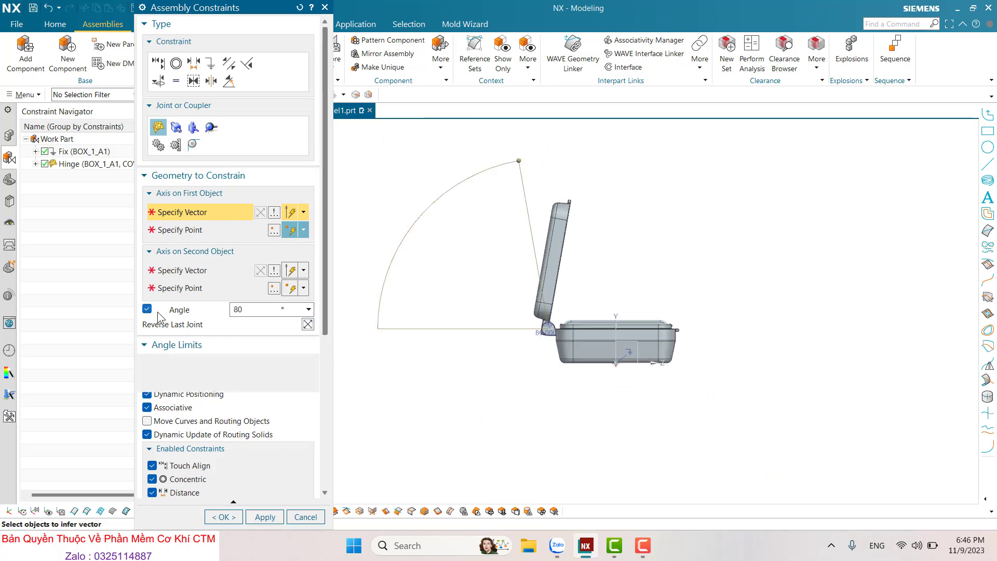
pyautogui.click(147, 309)
pyautogui.click(147, 378)
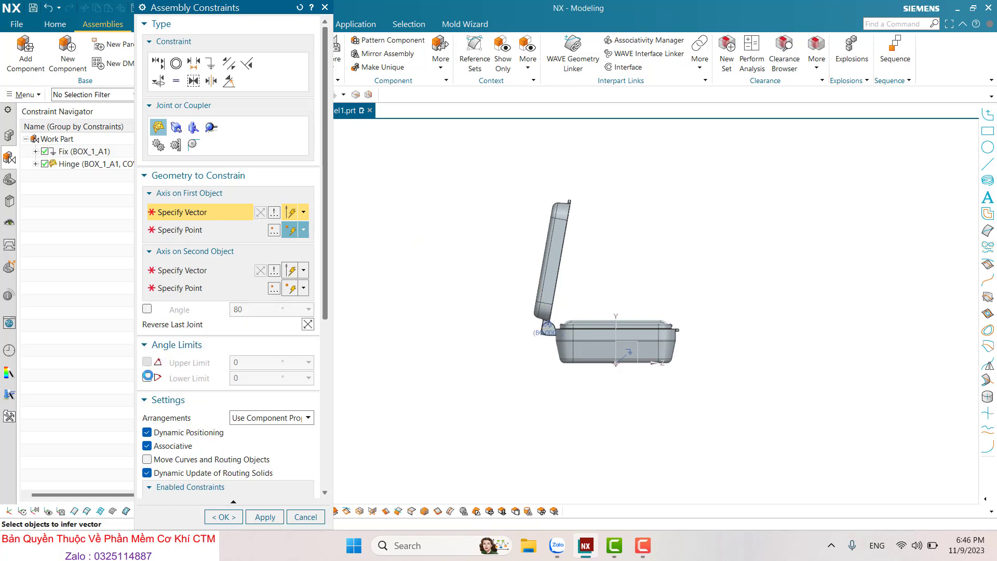
pyautogui.click(147, 309)
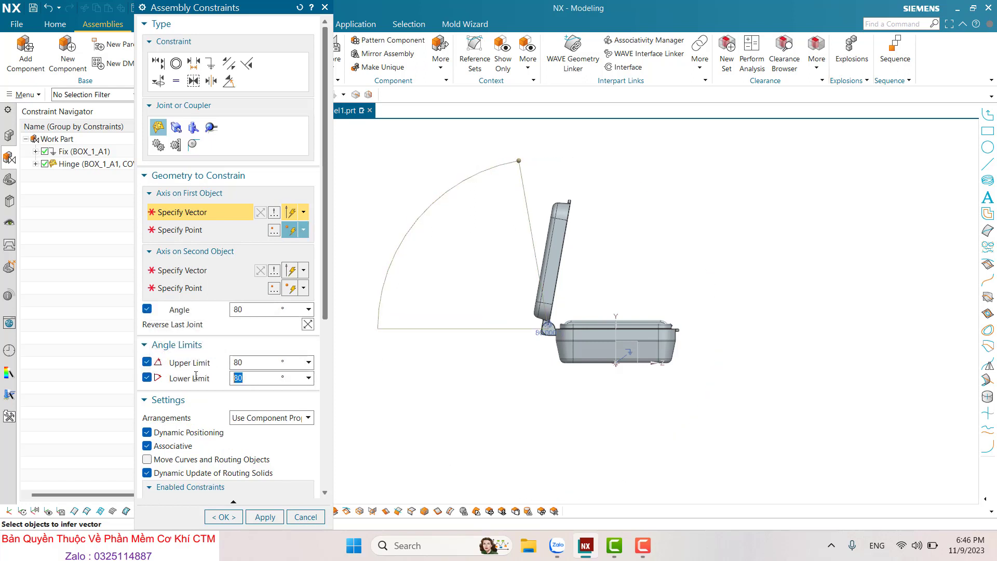
pyautogui.write('-')
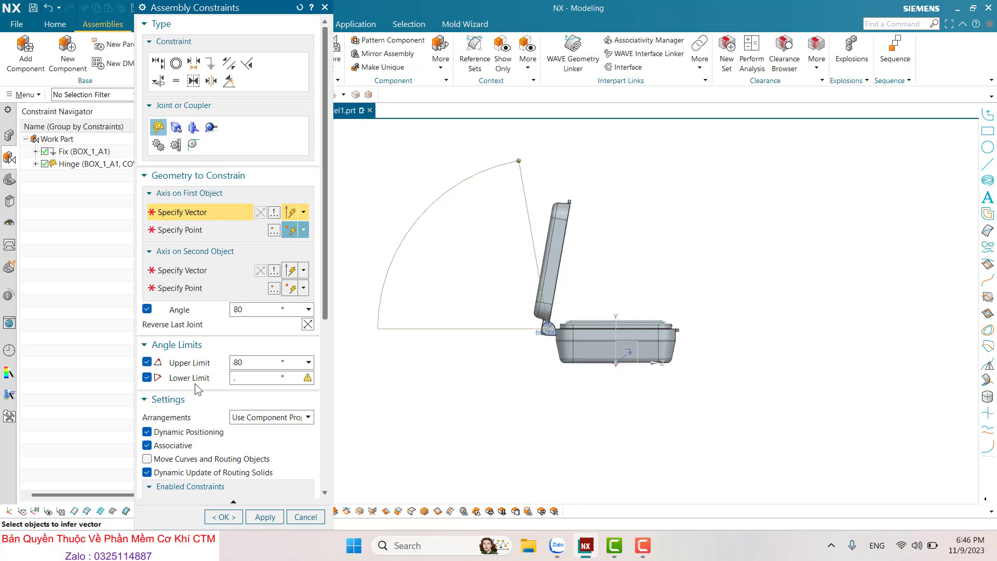
pyautogui.write('0')
pyautogui.click(223, 517)
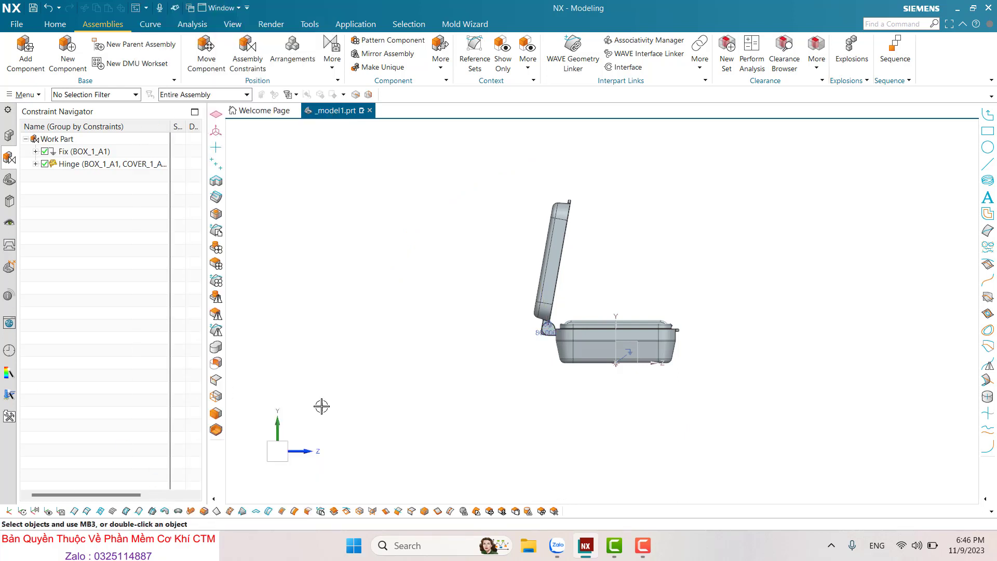
pyautogui.moveTo(323, 405); pyautogui.dragTo(662, 288, button='middle')
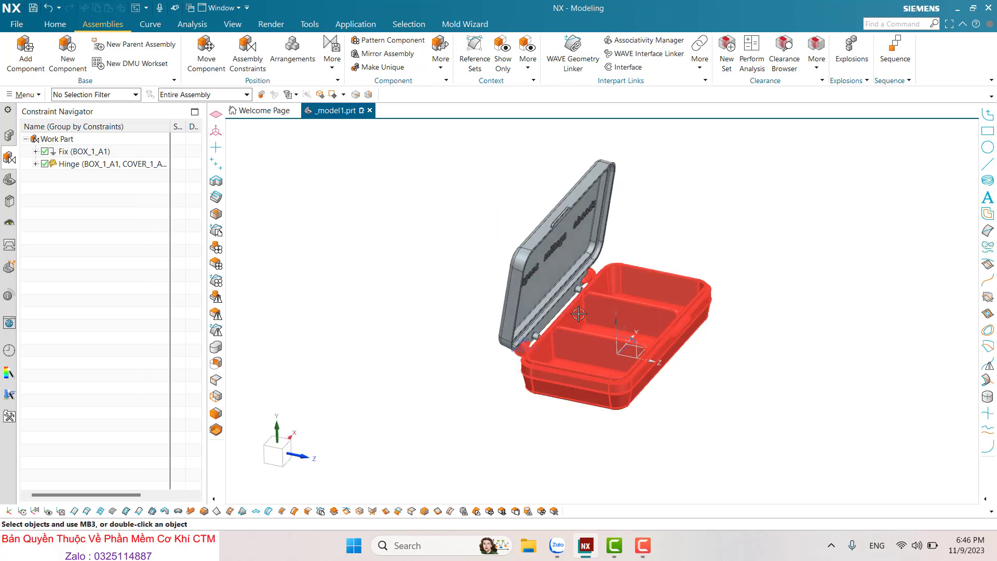
# Step: Add HINGE_COVER_1_A1 and rotate it into place beside the box's hinge
pyautogui.scroll(5, 546, 312)
pyautogui.scroll(-2, 545, 312)
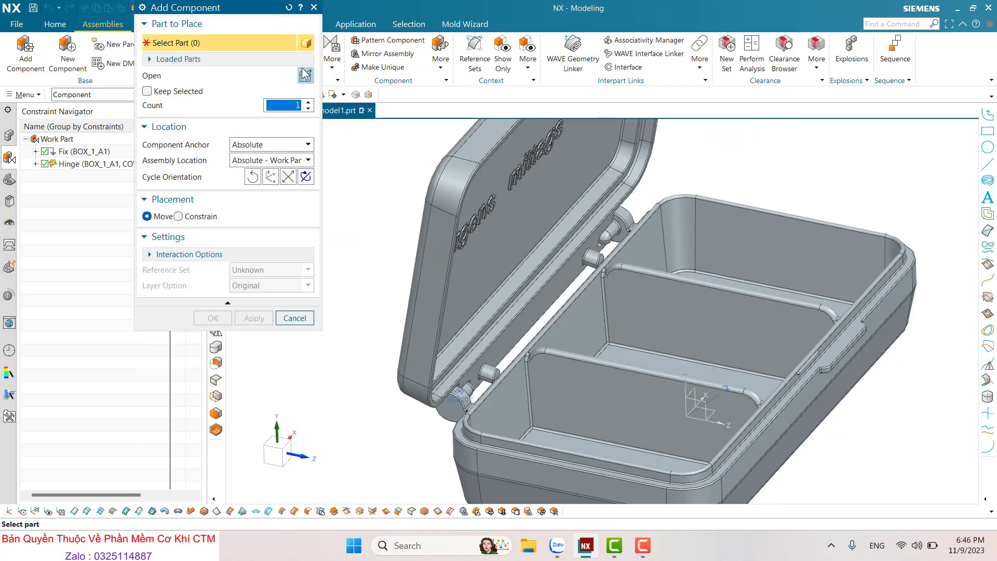
pyautogui.click(305, 74)
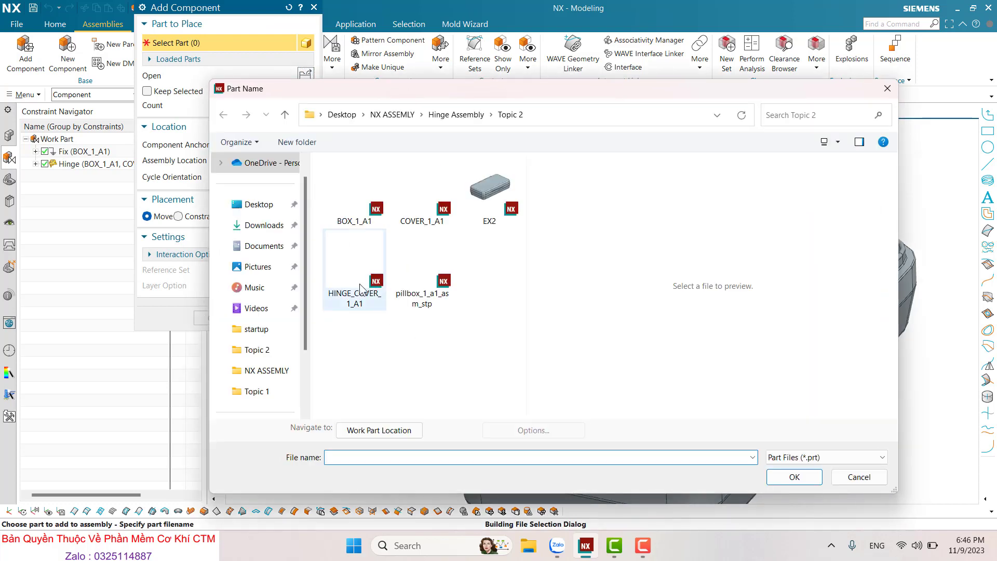
pyautogui.doubleClick(362, 289)
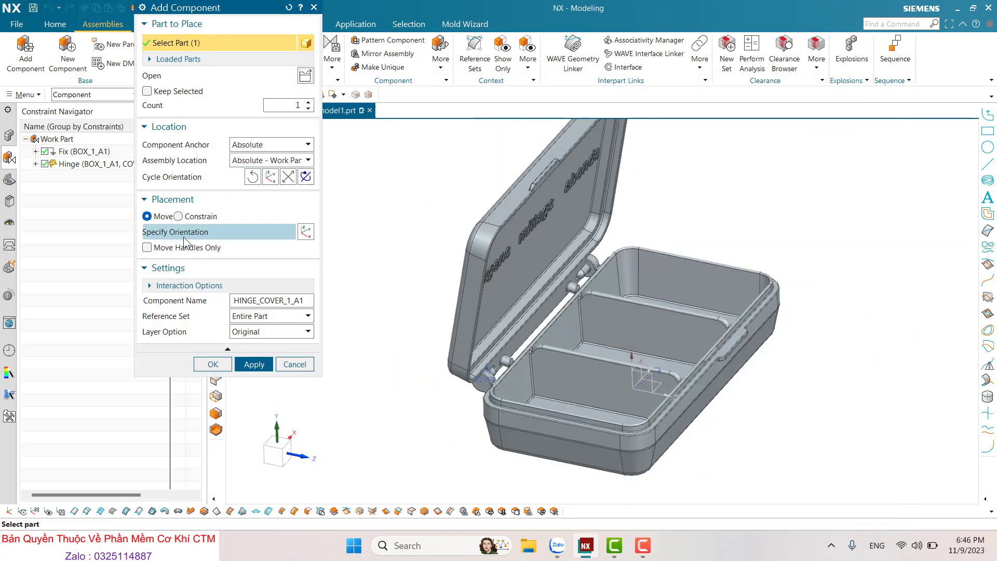
pyautogui.click(408, 309)
pyautogui.scroll(5, 384, 322)
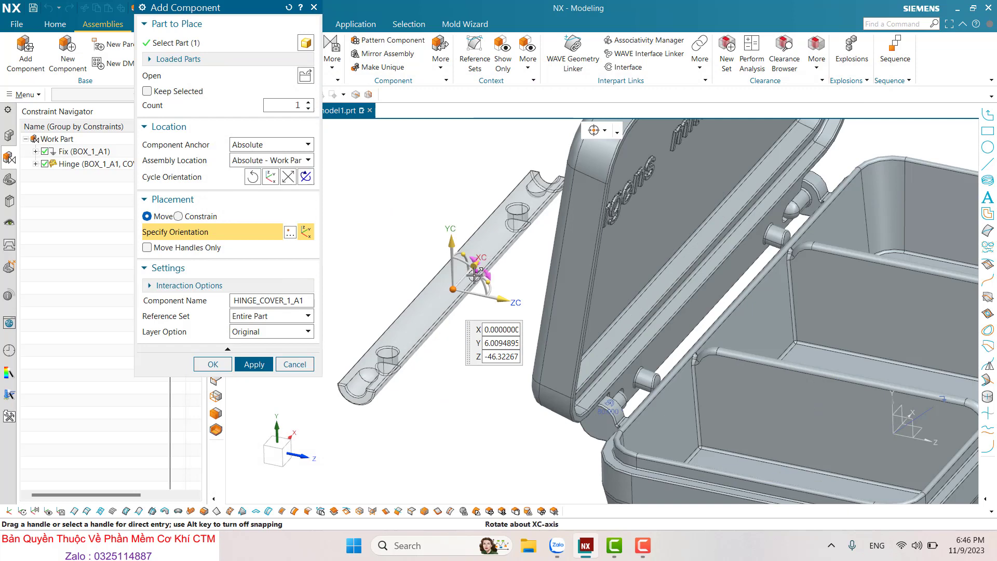
pyautogui.moveTo(474, 274)
pyautogui.mouseDown()
pyautogui.moveTo(462, 288)
pyautogui.moveTo(379, 206)
pyautogui.mouseUp()
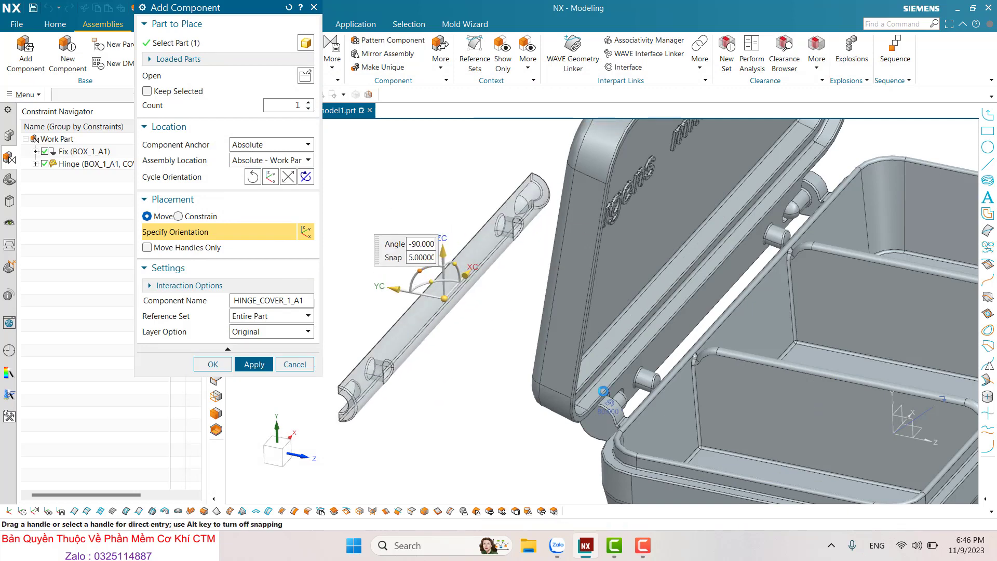
pyautogui.click(243, 365)
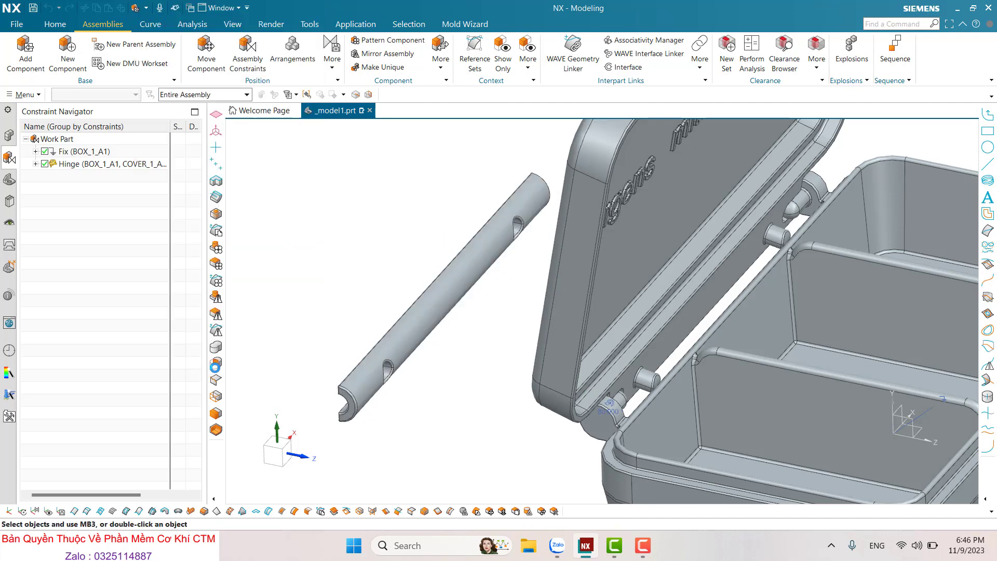
# Step: Start a Touch Align constraint with Infer Center/Axis orientation
pyautogui.click(240, 70)
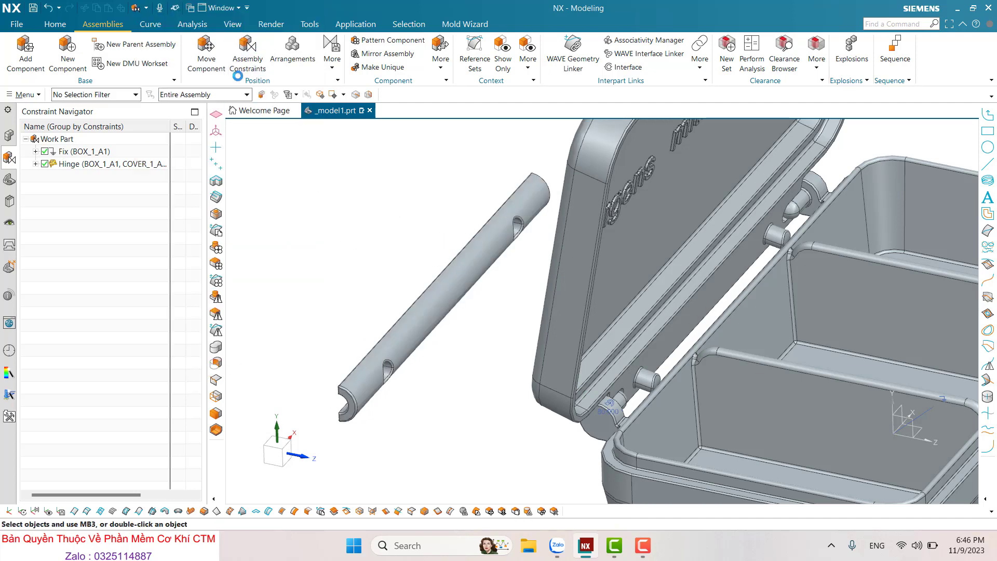
pyautogui.scroll(3, 609, 358)
pyautogui.scroll(-4, 583, 272)
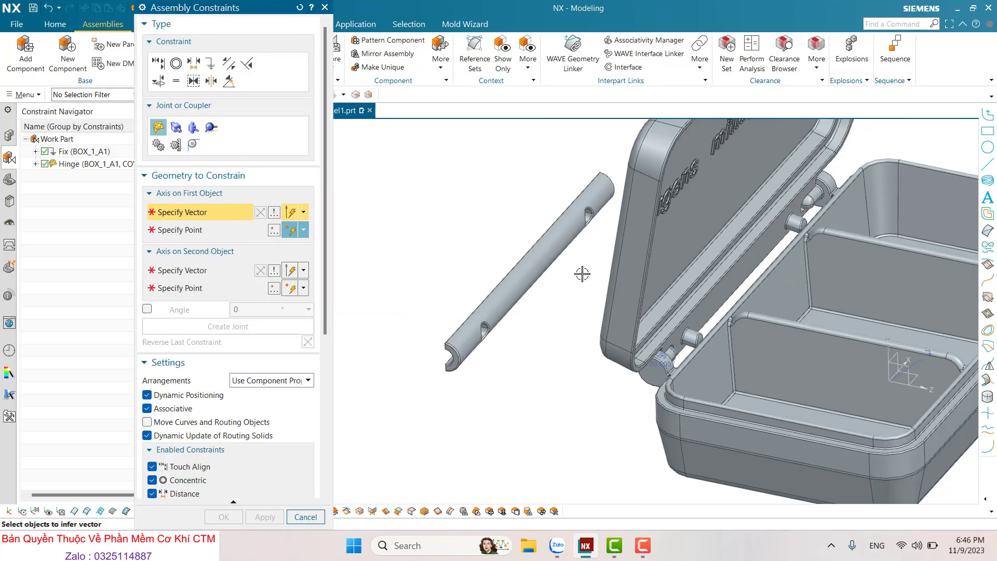
pyautogui.click(158, 64)
pyautogui.click(268, 194)
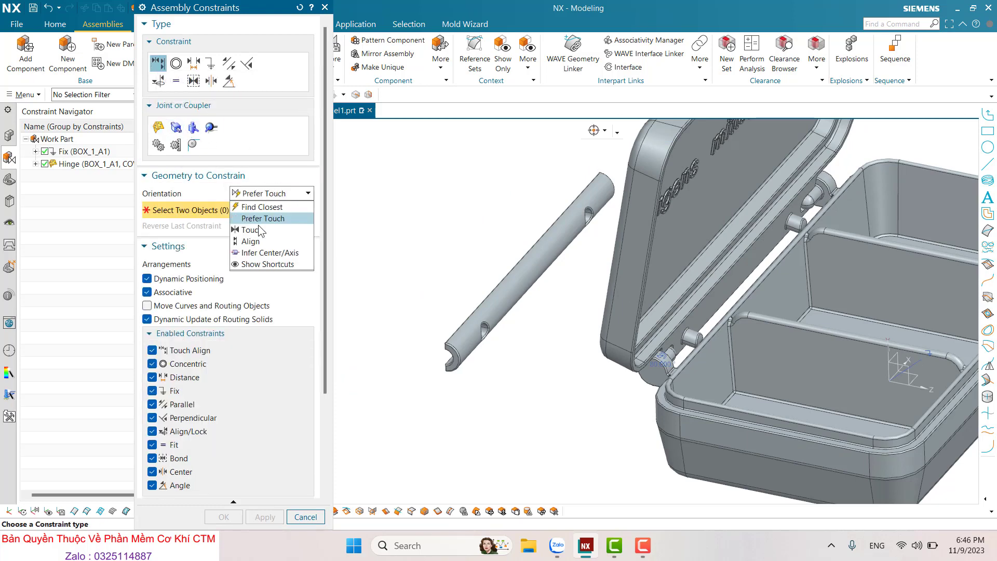
pyautogui.click(251, 254)
# Step: Align both hinge rod holes with the cover's two hinge pins
pyautogui.scroll(3, 707, 335)
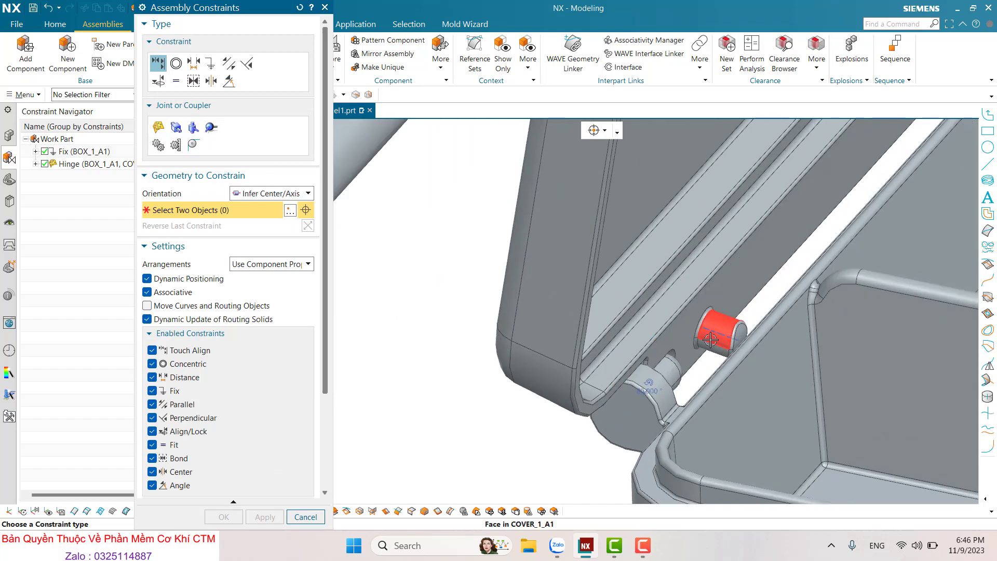
pyautogui.click(713, 335)
pyautogui.scroll(-1, 440, 337)
pyautogui.moveTo(440, 338); pyautogui.dragTo(385, 306, button='middle')
pyautogui.scroll(3, 385, 306)
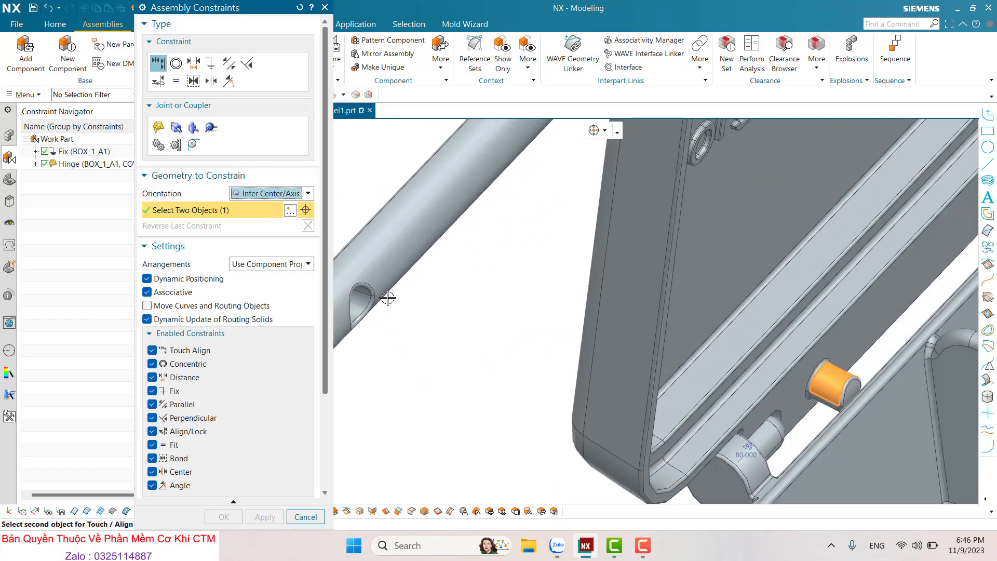
pyautogui.scroll(3, 368, 305)
pyautogui.click(367, 306)
pyautogui.scroll(-3, 456, 456)
pyautogui.scroll(-3, 456, 456)
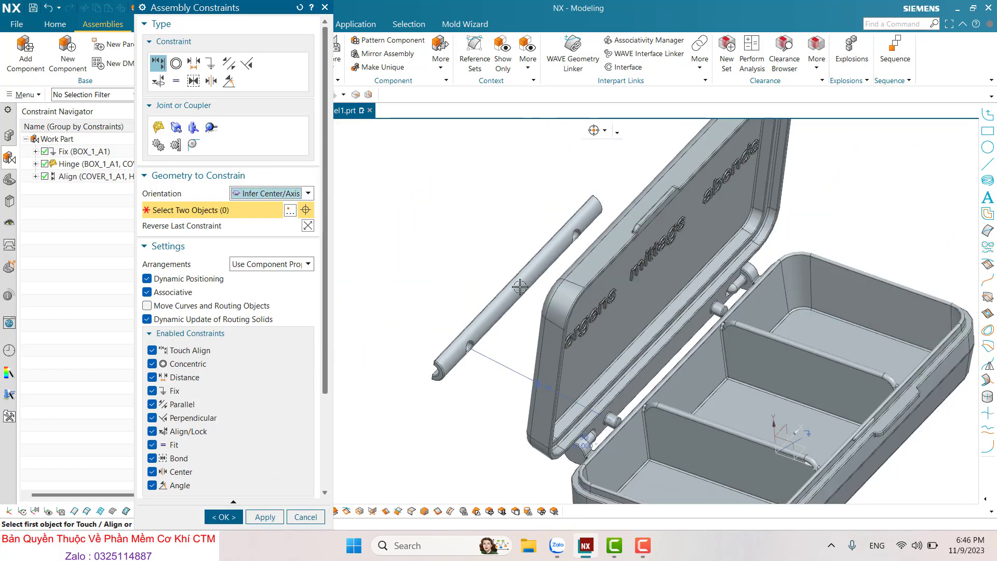
pyautogui.scroll(5, 603, 195)
pyautogui.scroll(2, 602, 195)
pyautogui.click(602, 195)
pyautogui.scroll(-5, 603, 195)
pyautogui.scroll(5, 750, 376)
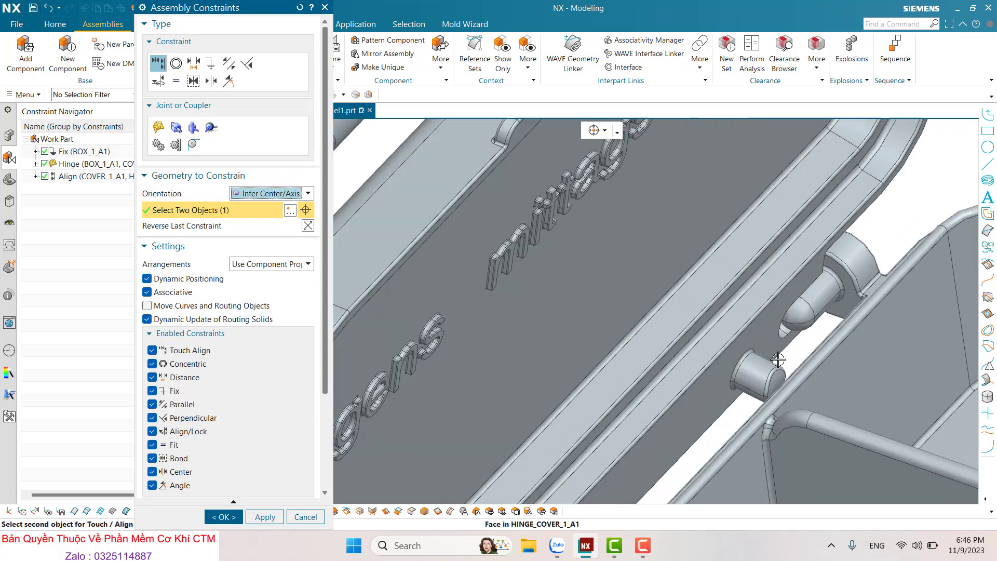
pyautogui.click(749, 375)
pyautogui.scroll(-5, 641, 290)
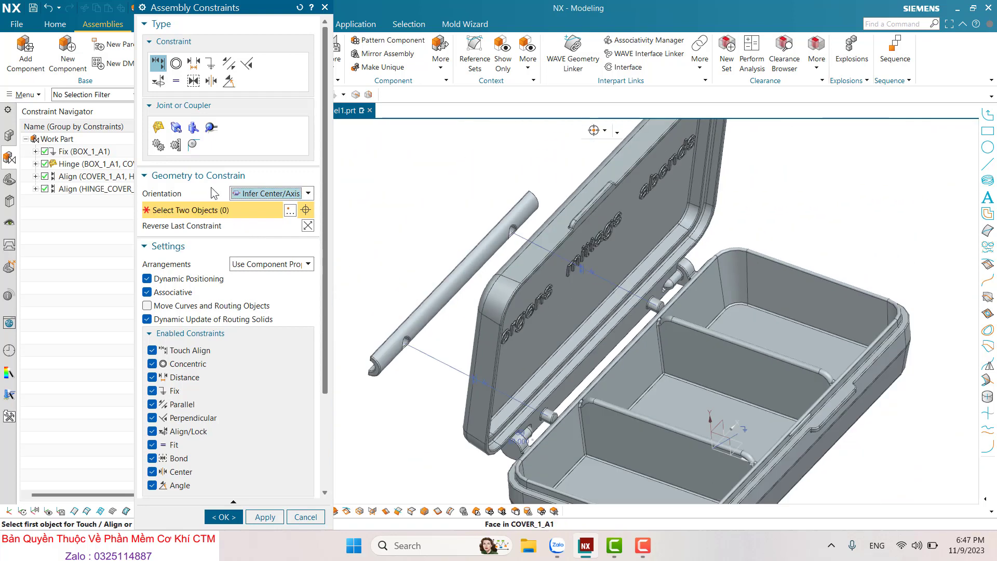
# Step: Make the rod face touch the cover face using Prefer Touch, and finish the constraints
pyautogui.click(246, 195)
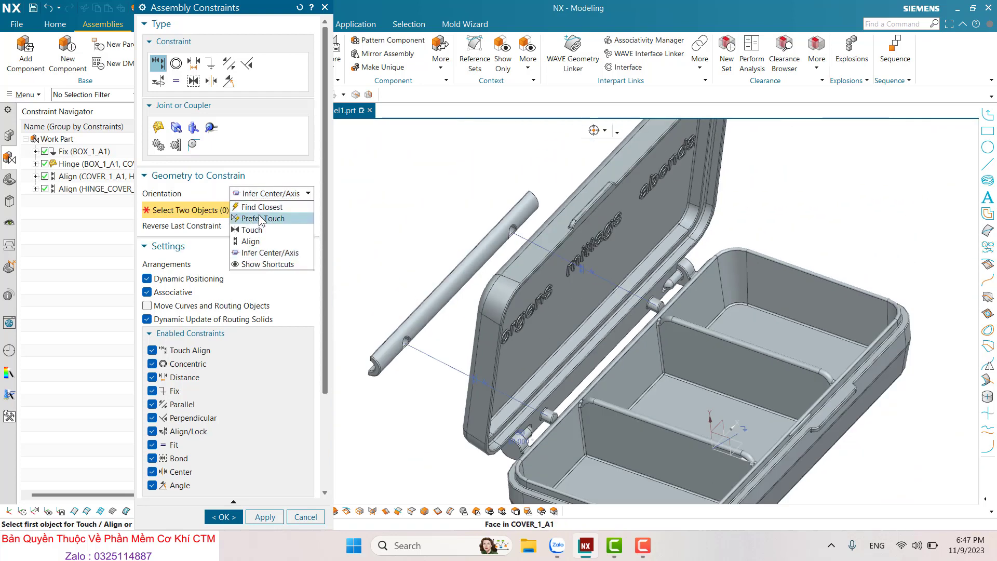
pyautogui.click(261, 219)
pyautogui.scroll(3, 555, 333)
pyautogui.scroll(3, 555, 334)
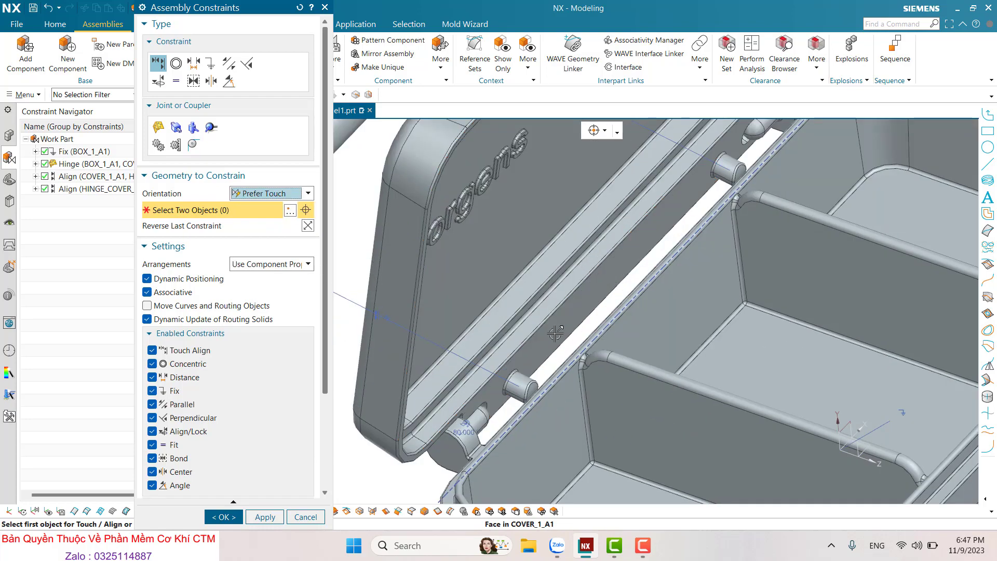
pyautogui.click(555, 334)
pyautogui.scroll(-5, 582, 358)
pyautogui.scroll(3, 467, 373)
pyautogui.scroll(3, 471, 275)
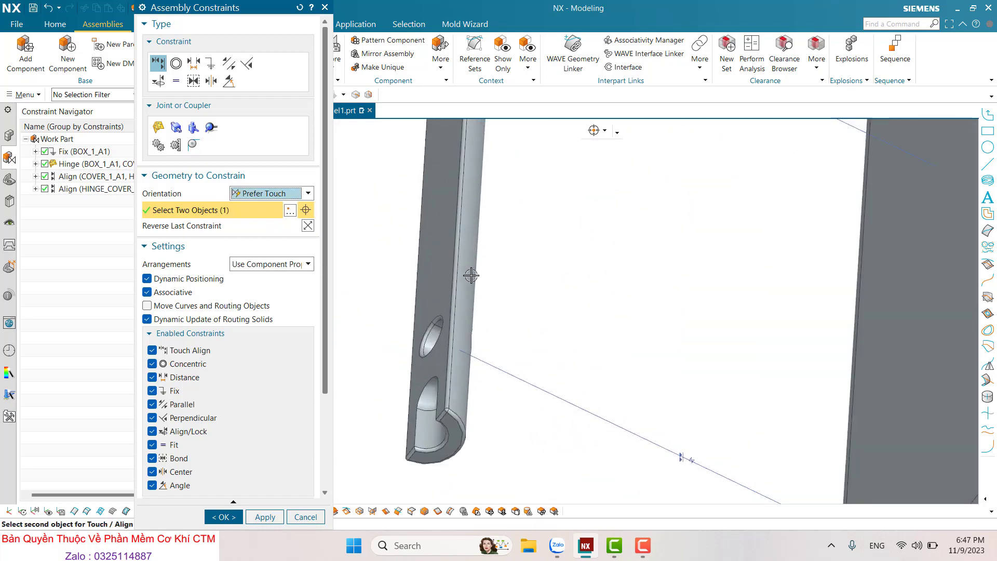
pyautogui.click(471, 275)
pyautogui.scroll(-5, 571, 343)
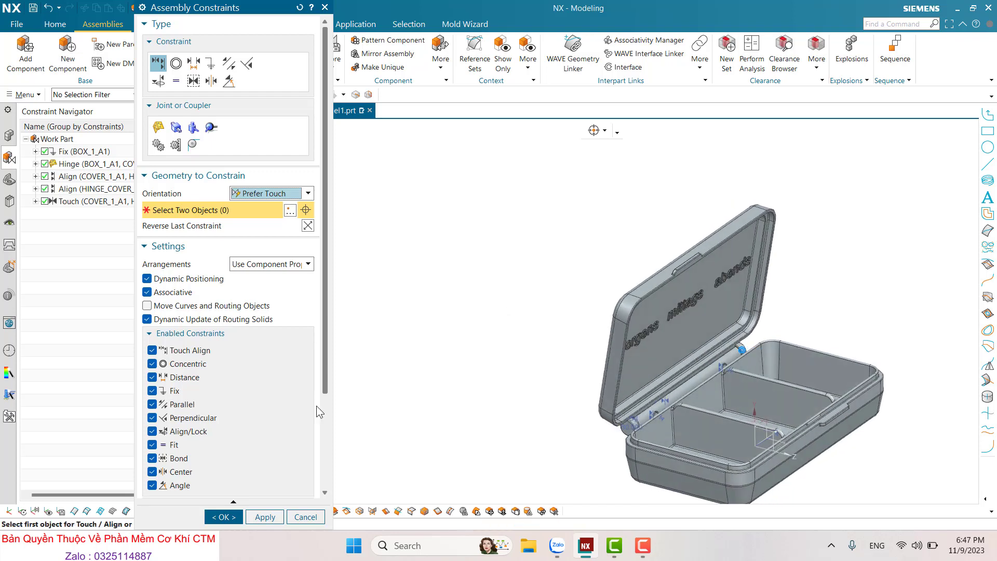
pyautogui.click(223, 517)
pyautogui.scroll(-3, 597, 332)
pyautogui.scroll(3, 571, 343)
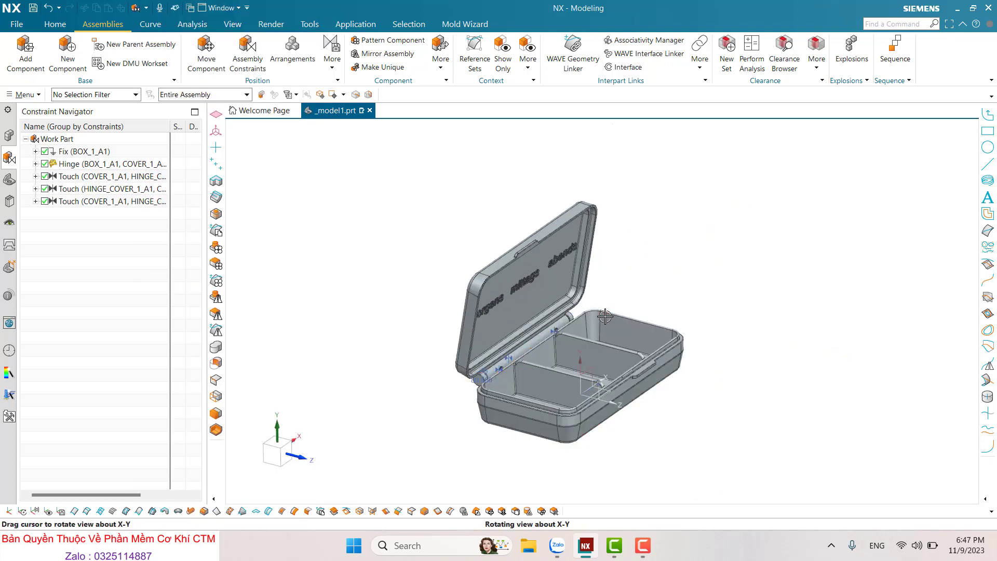
pyautogui.moveTo(569, 348); pyautogui.dragTo(575, 355, button='middle')
# Step: Recolour the box body light blue with Edit Object Display (Ctrl+J)
pyautogui.click(574, 354)
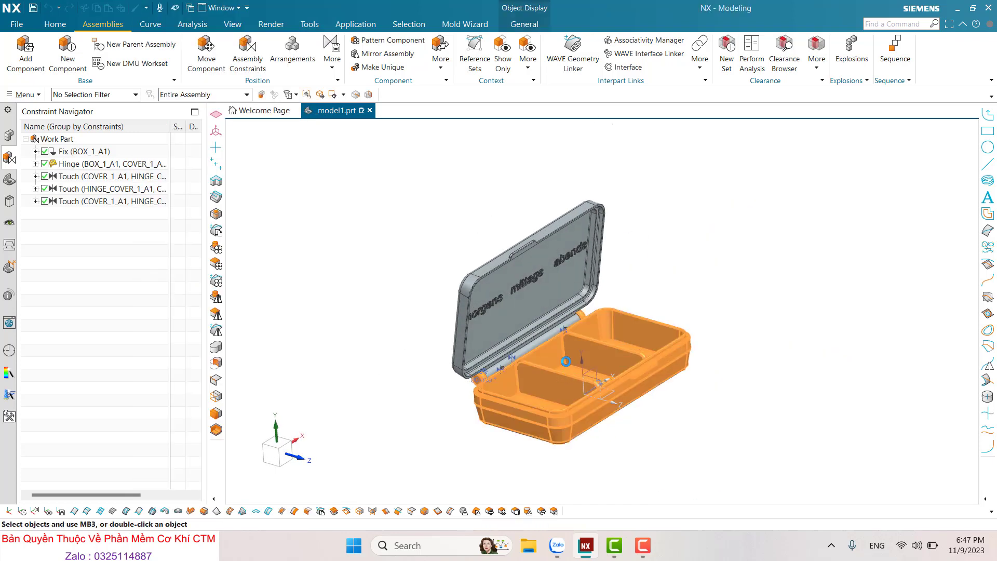
pyautogui.hotkey('ctrl', 'j')
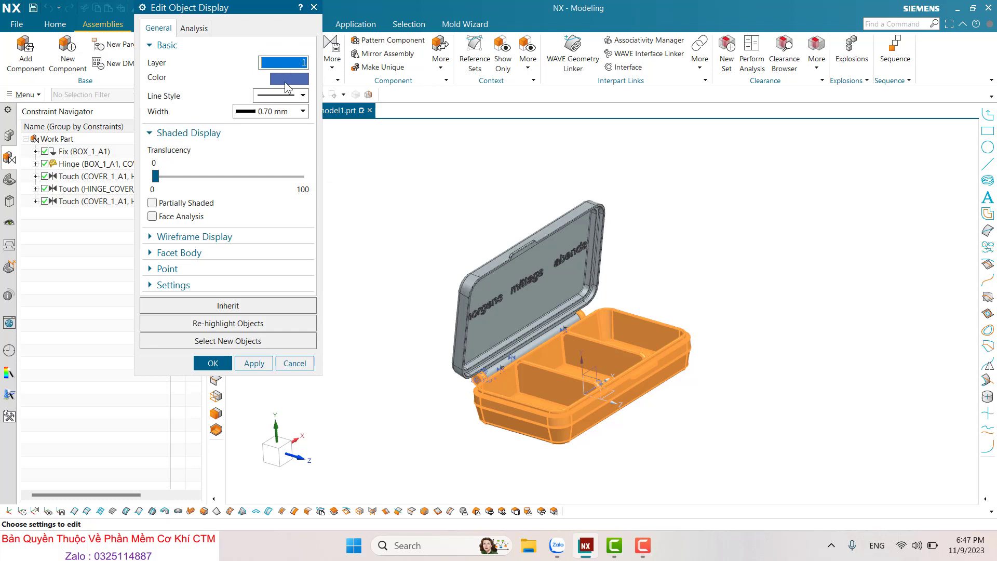
pyautogui.click(287, 79)
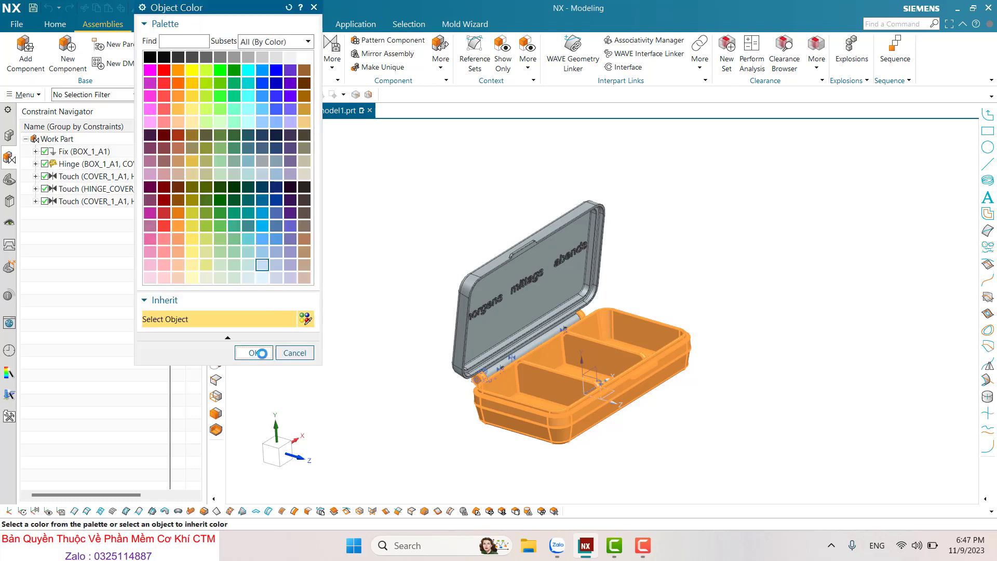
pyautogui.click(261, 353)
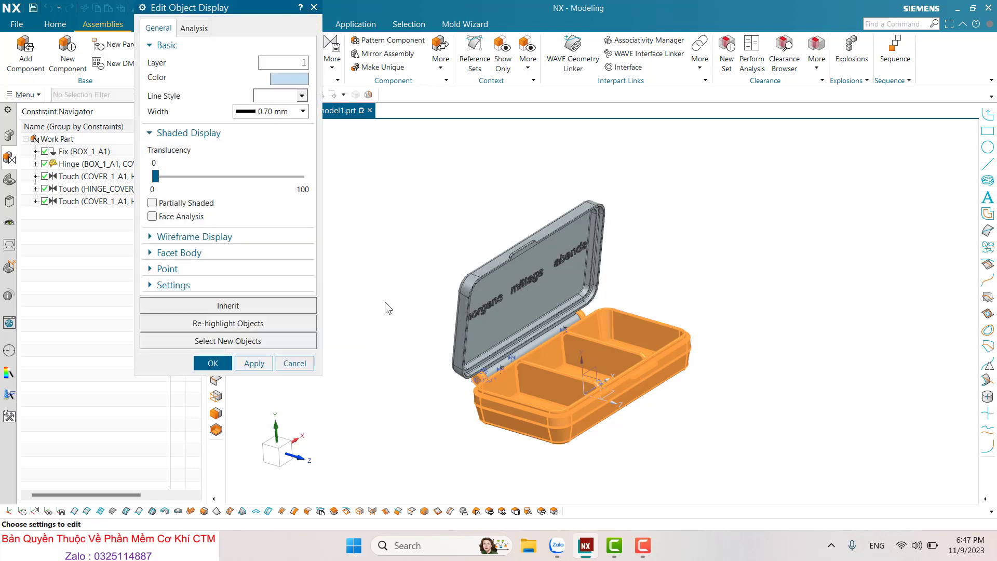
pyautogui.click(228, 358)
pyautogui.scroll(5, 537, 329)
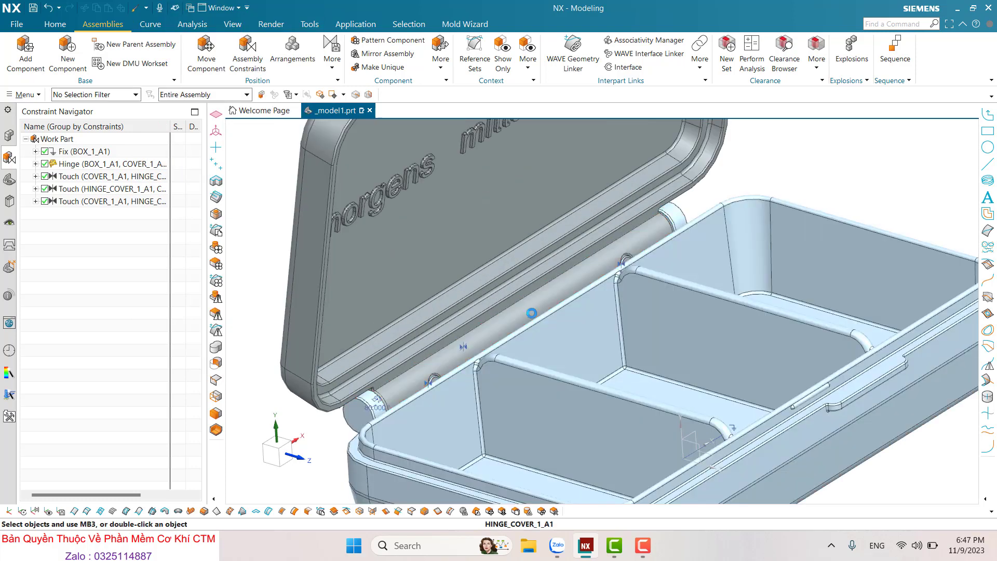
# Step: Make the hinge rod 68% translucent
pyautogui.click(529, 314)
pyautogui.hotkey('ctrl', 'j')
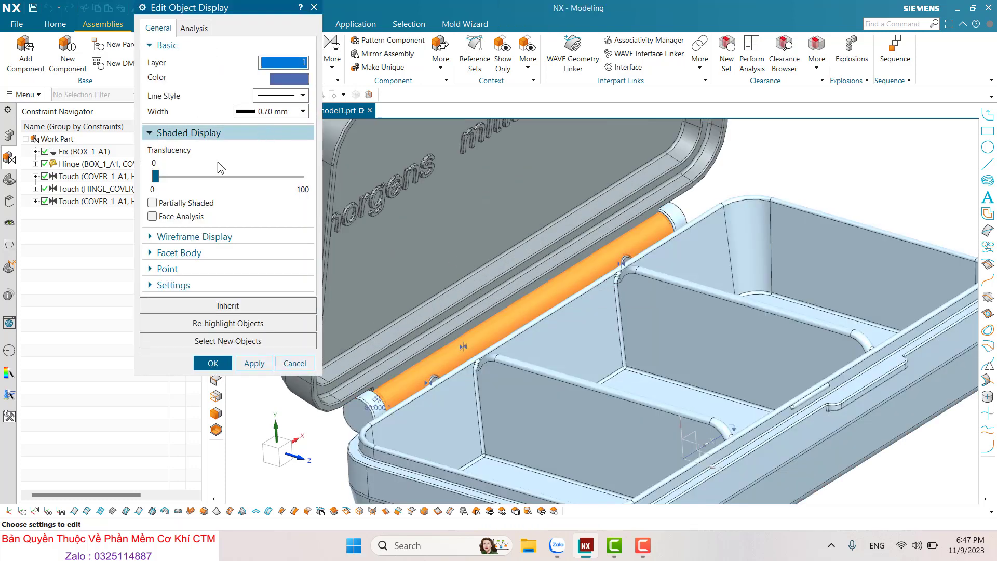
pyautogui.moveTo(155, 177); pyautogui.dragTo(254, 177)
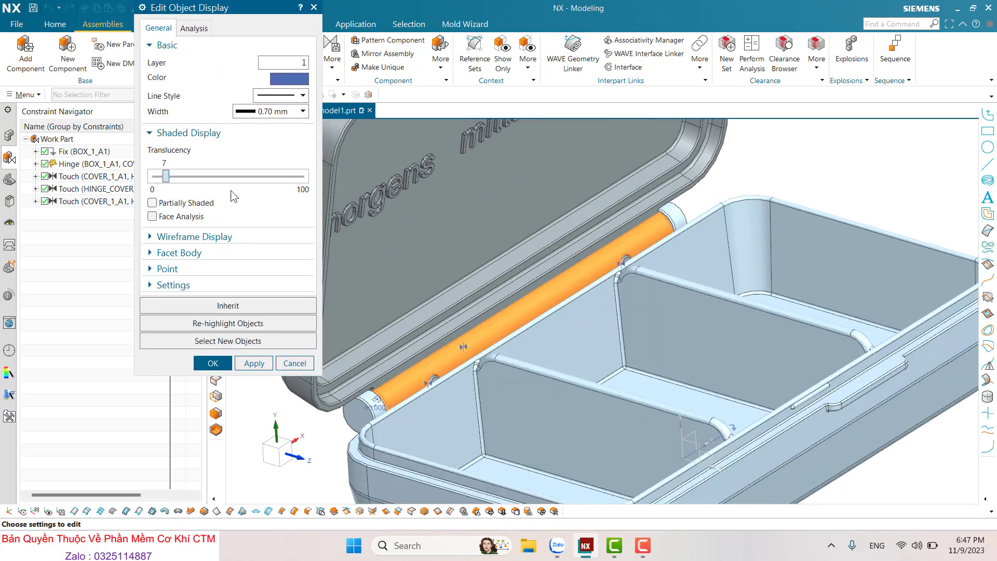
pyautogui.click(213, 363)
pyautogui.scroll(-5, 502, 322)
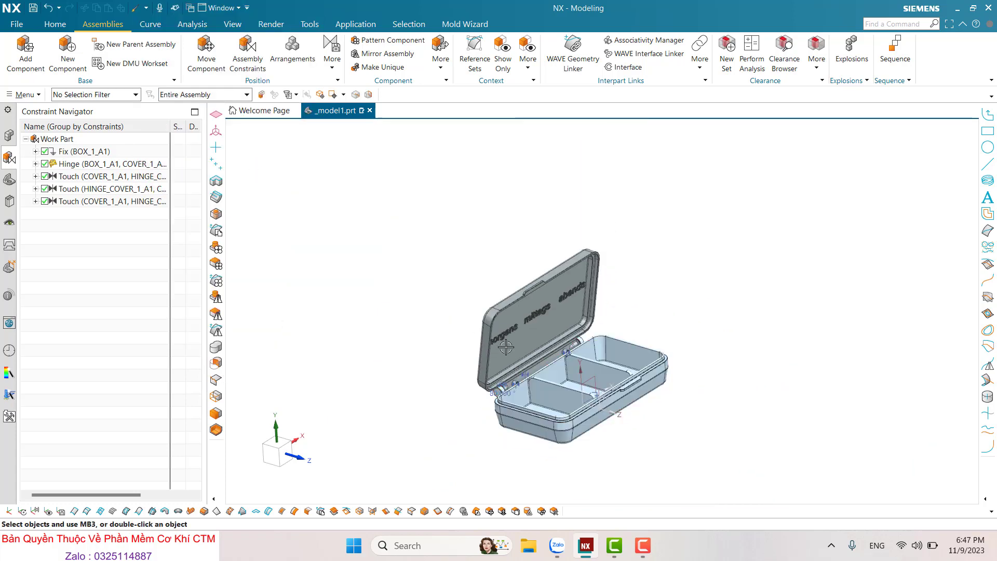
# Step: Colour the cover blue
pyautogui.click(502, 322)
pyautogui.scroll(3, 502, 322)
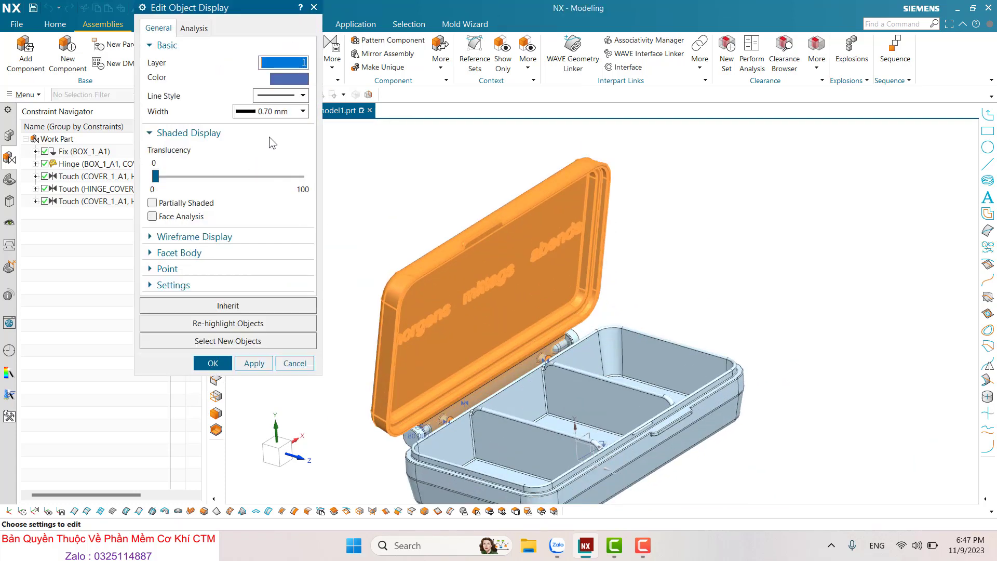
pyautogui.click(301, 80)
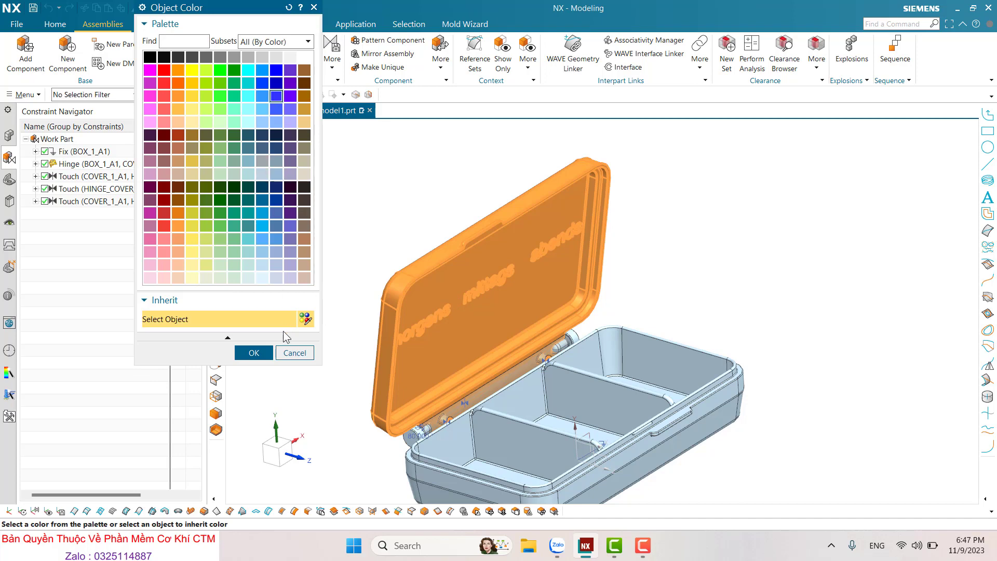
pyautogui.click(253, 353)
pyautogui.click(212, 363)
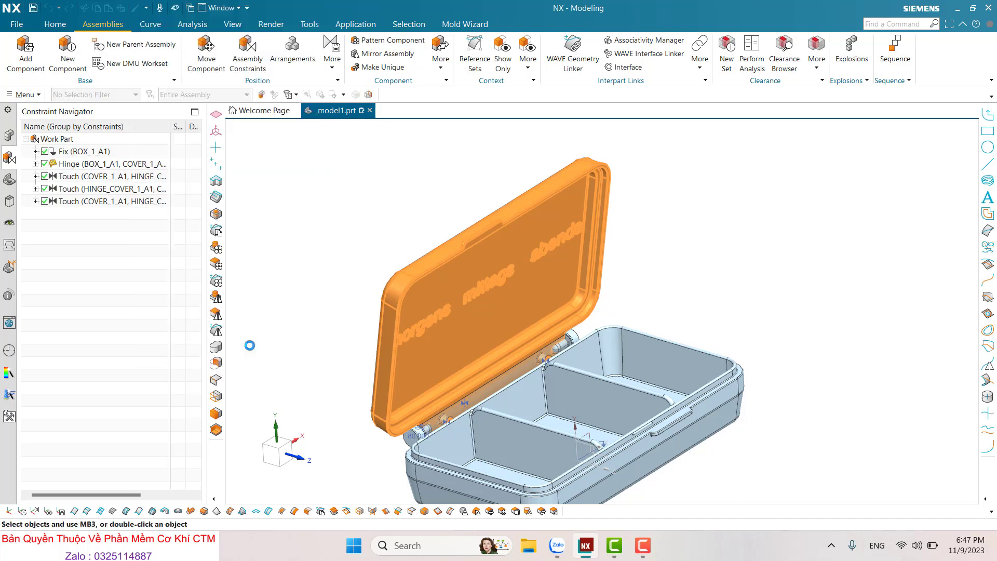
pyautogui.moveTo(397, 254); pyautogui.dragTo(690, 242, button='middle')
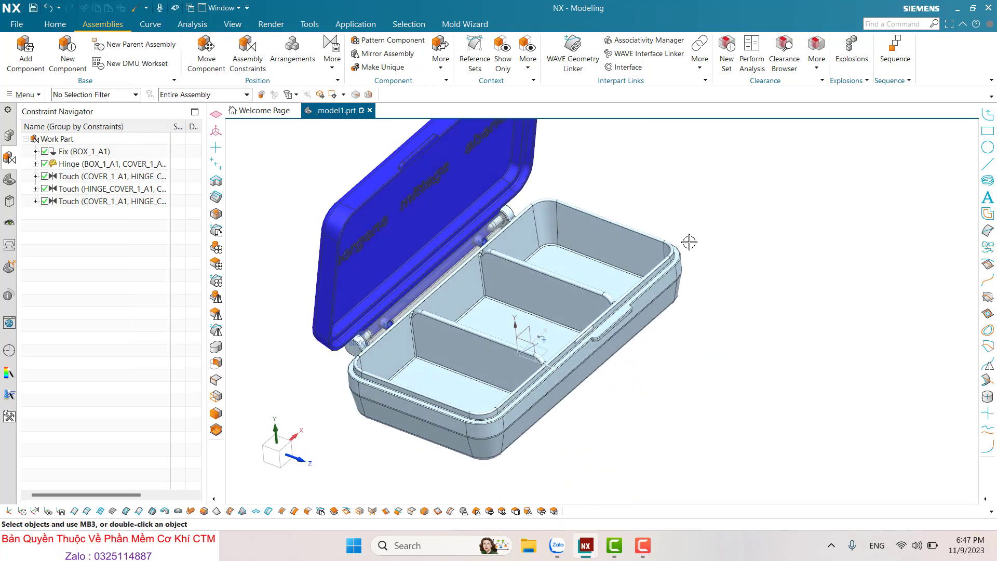
# Step: Hide the coordinate-system and assembly-constraint symbols through View > Show and Hide
pyautogui.click(229, 25)
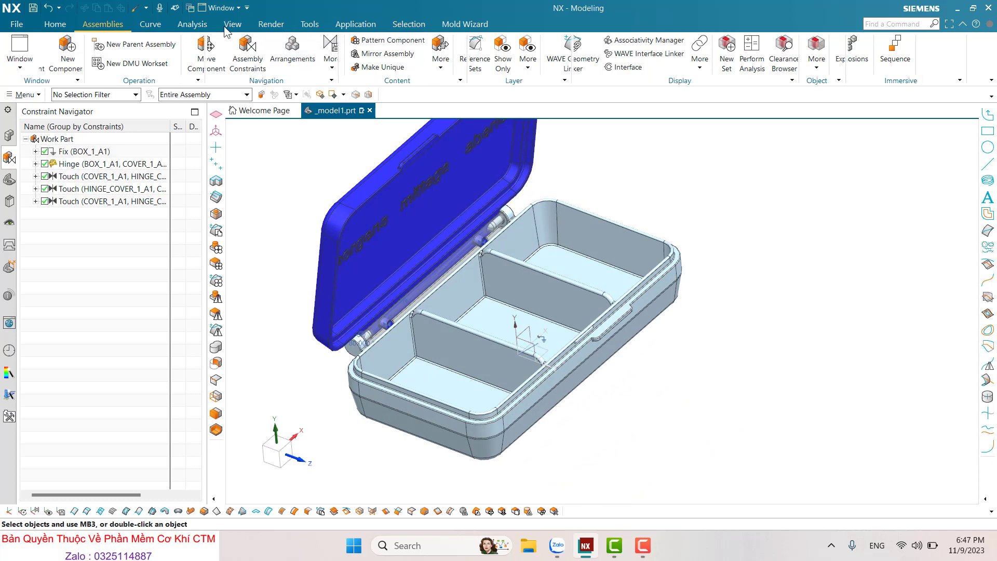
pyautogui.click(362, 47)
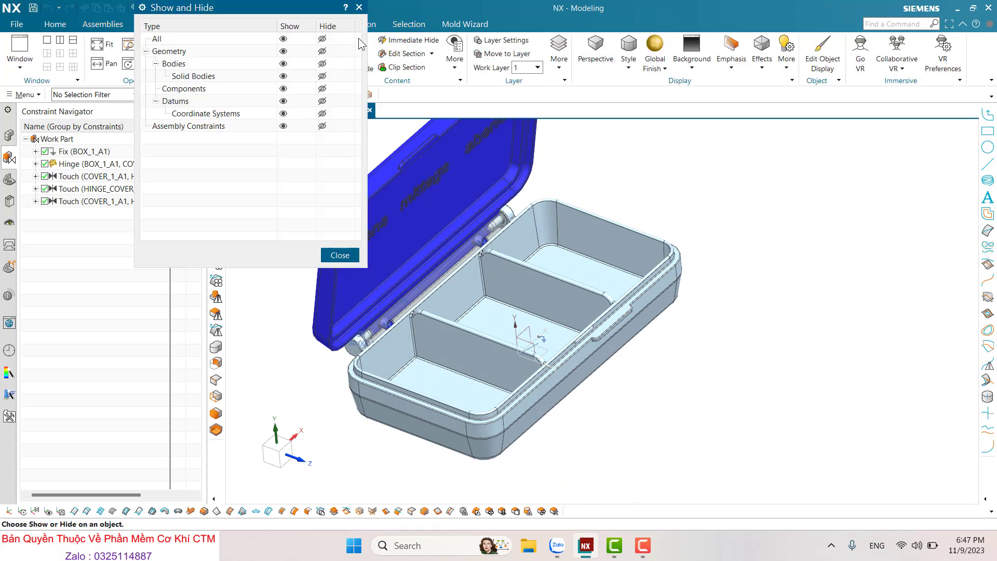
pyautogui.click(321, 125)
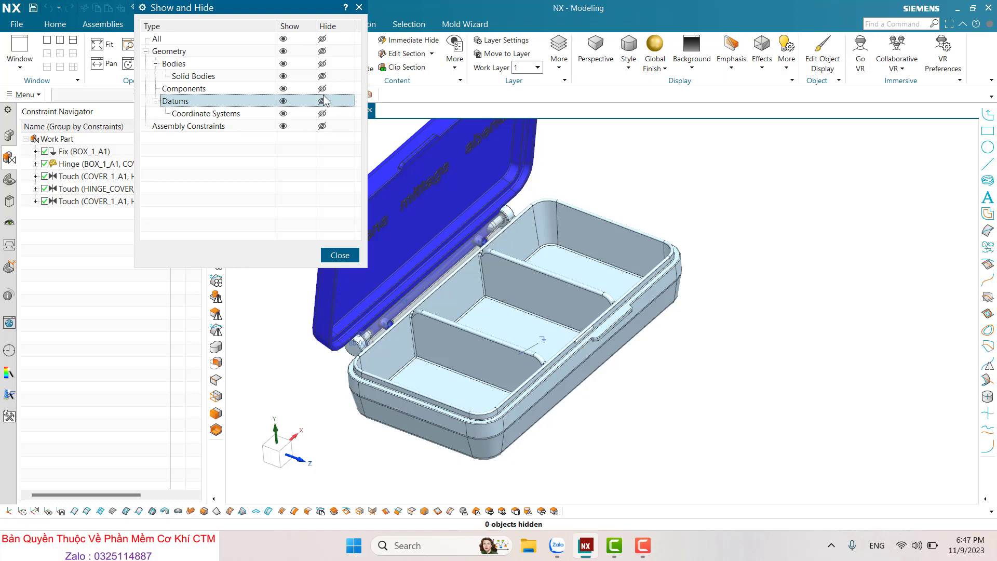
pyautogui.click(339, 255)
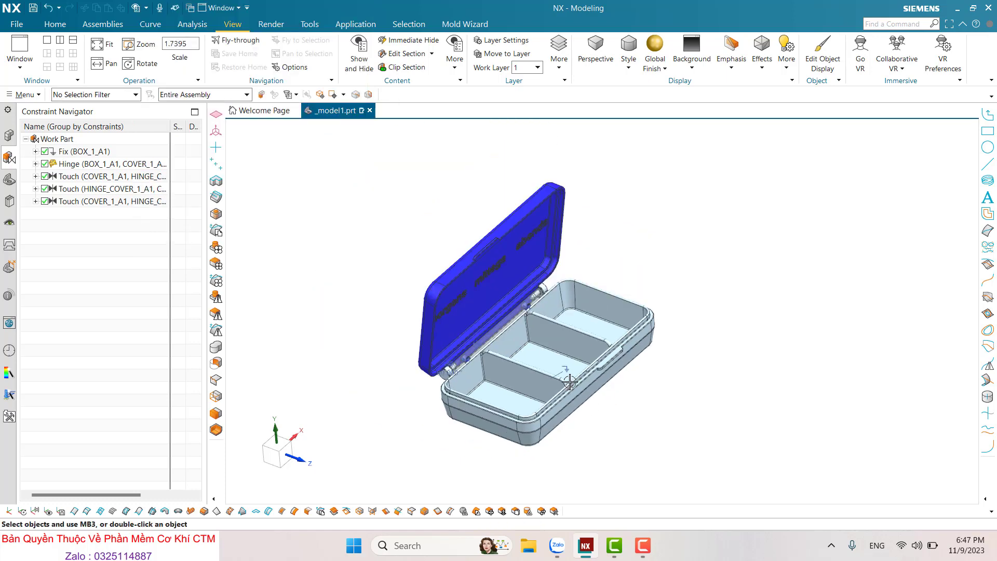
pyautogui.click(359, 54)
pyautogui.click(322, 126)
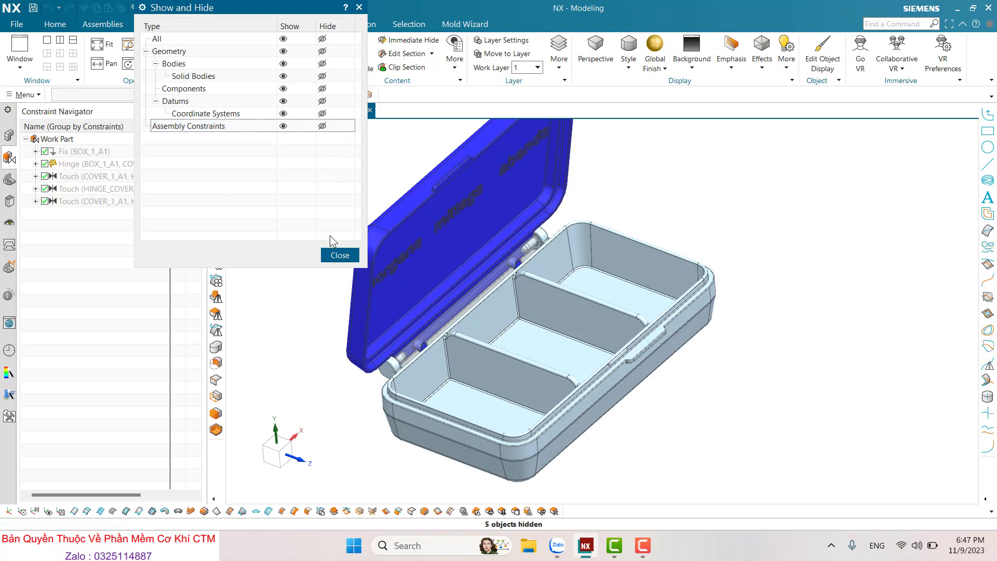
pyautogui.click(340, 255)
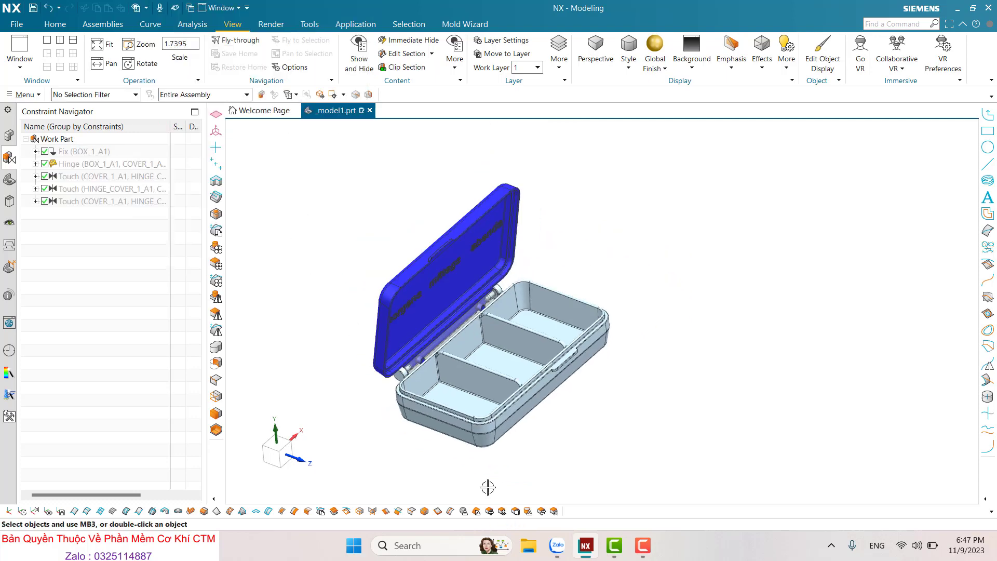
pyautogui.keyDown('shift'); pyautogui.moveTo(457, 412); pyautogui.dragTo(508, 445, button='middle'); pyautogui.keyUp('shift')
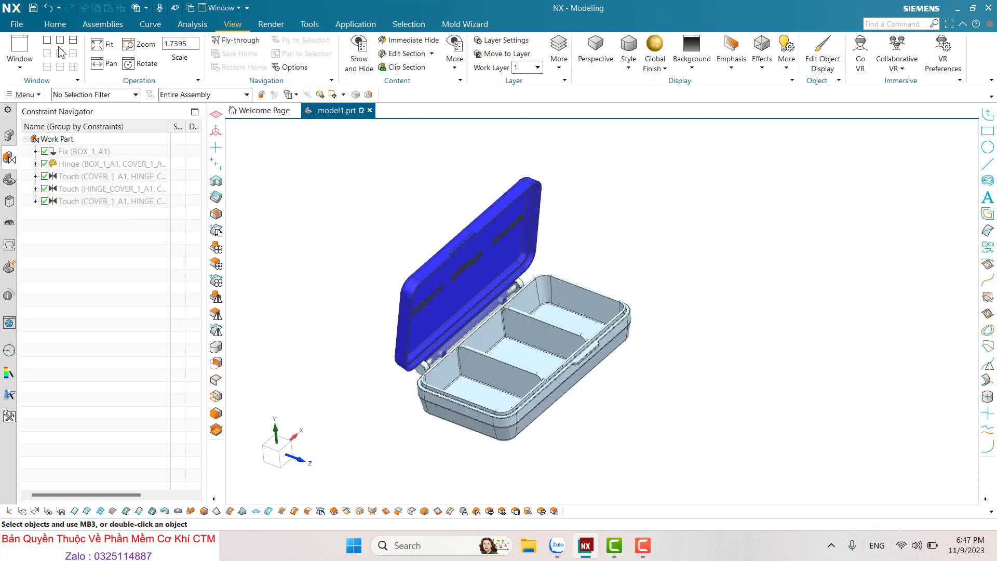
pyautogui.click(101, 26)
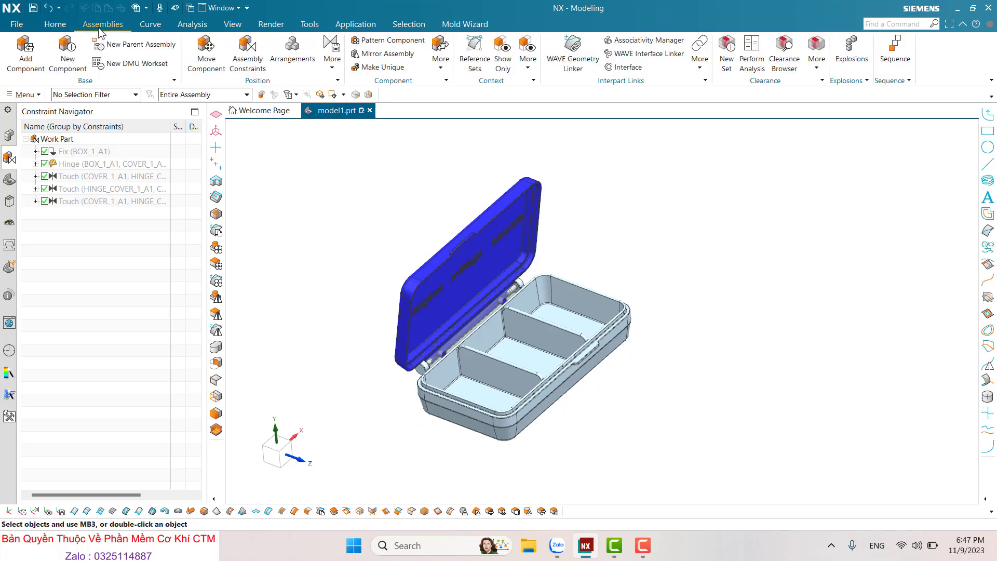
# Step: Run clearance set SET1 (Clearance Between Components) and review its 3 touching interferences
pyautogui.click(726, 60)
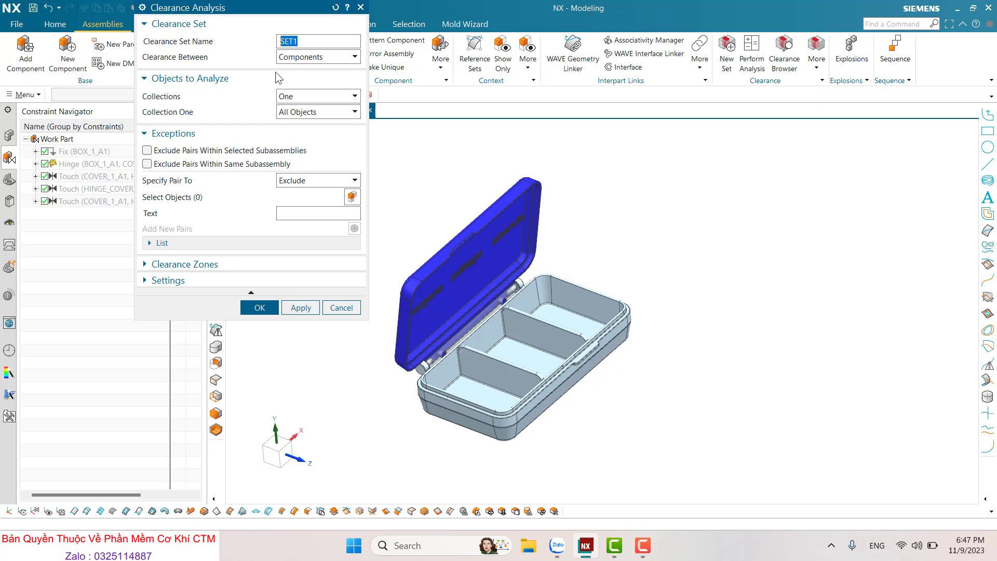
pyautogui.click(317, 58)
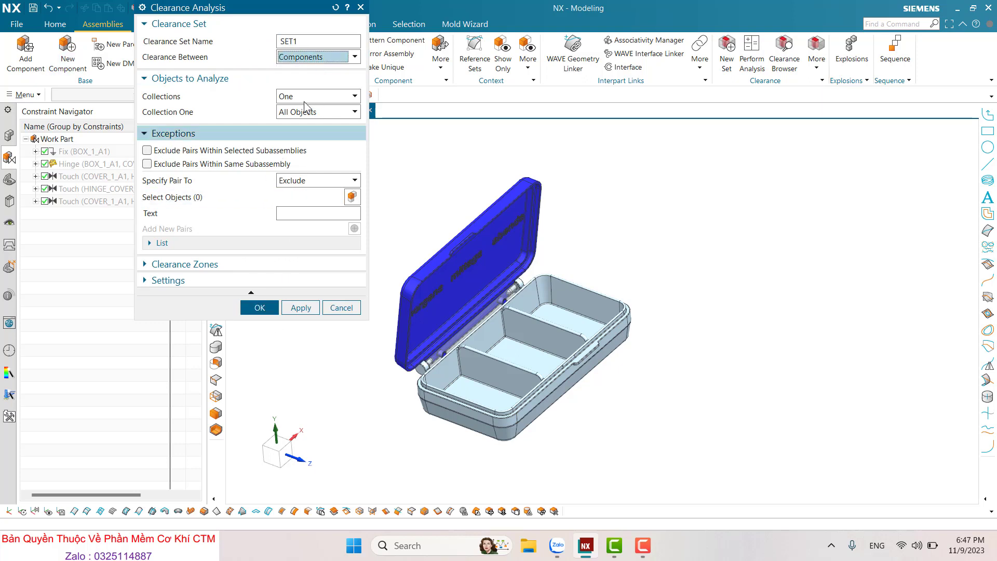
pyautogui.click(260, 307)
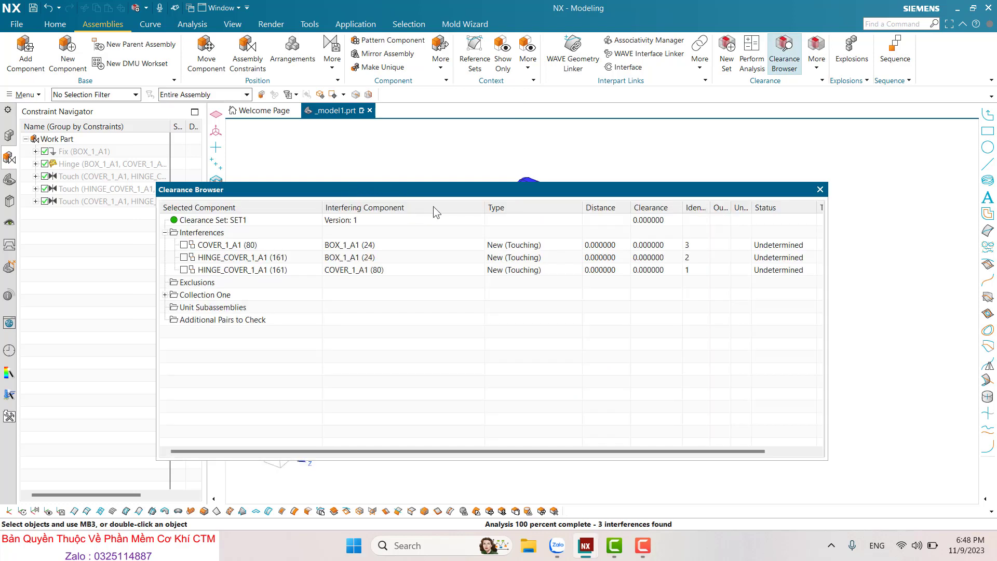
pyautogui.moveTo(291, 190); pyautogui.dragTo(244, 223)
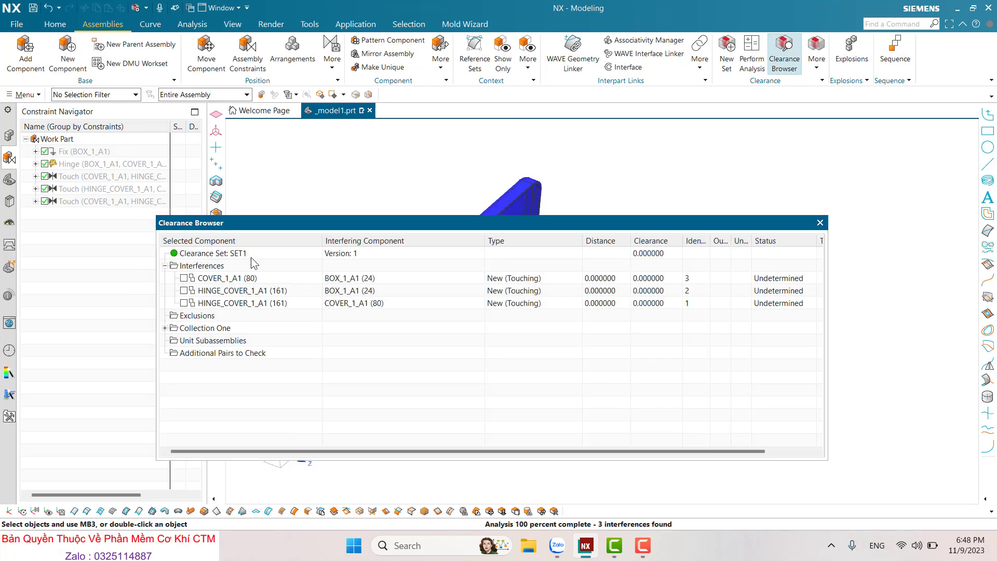
pyautogui.click(234, 257)
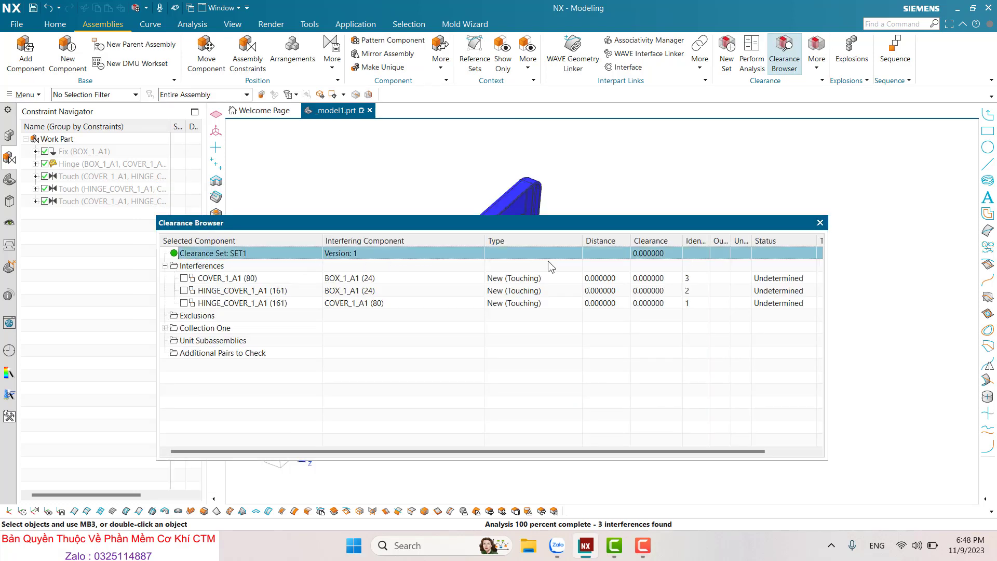
pyautogui.click(820, 224)
# Step: Test turning the cover with Move Component, then uncheck the Hinge constraint's fixed Angle
pyautogui.moveTo(801, 280)
pyautogui.mouseDown(button='middle')
pyautogui.moveTo(354, 426)
pyautogui.moveTo(510, 440)
pyautogui.moveTo(429, 365)
pyautogui.mouseUp(button='middle')
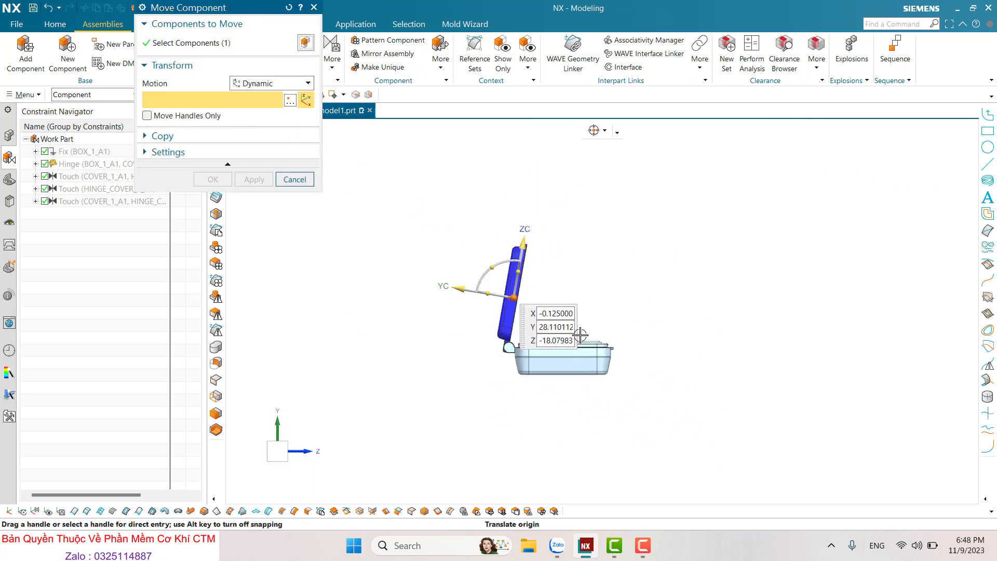
pyautogui.click(492, 266)
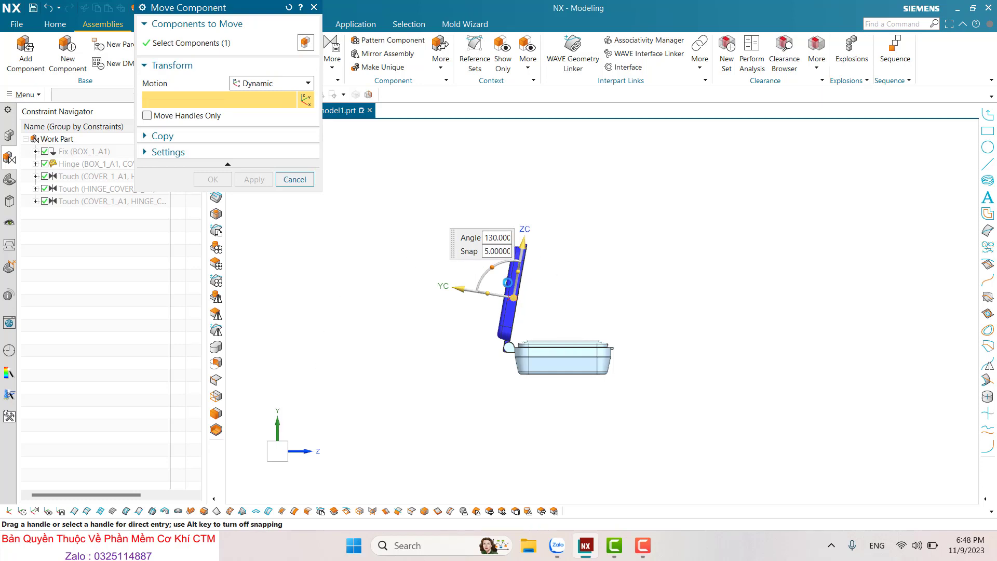
pyautogui.scroll(-1, 360, 334)
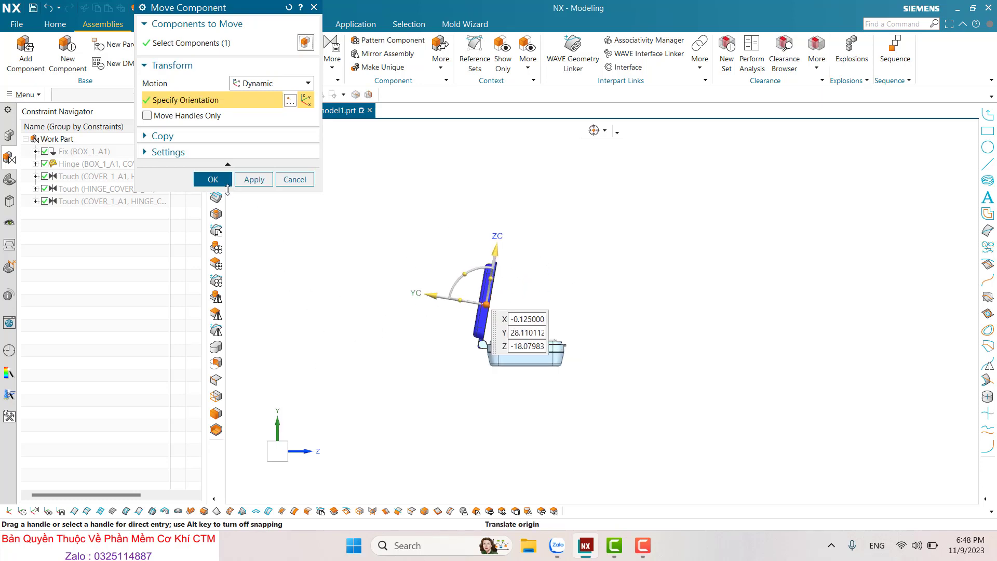
pyautogui.click(213, 179)
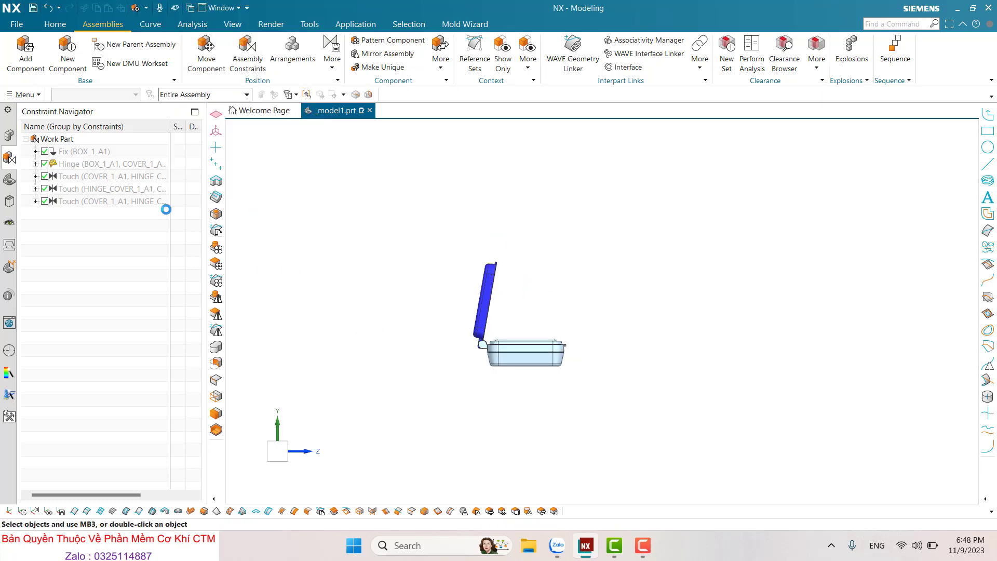
pyautogui.doubleClick(114, 164)
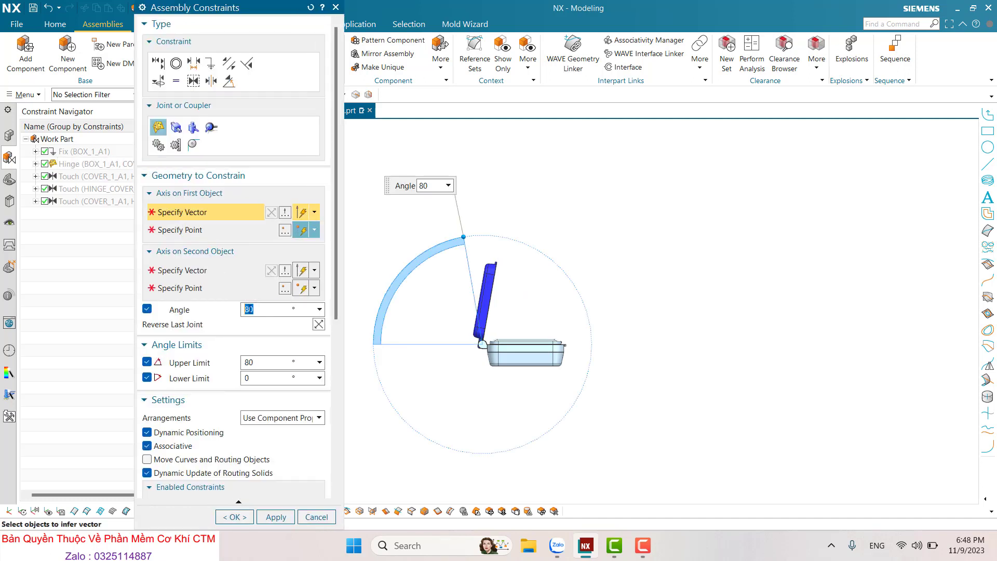
pyautogui.click(146, 311)
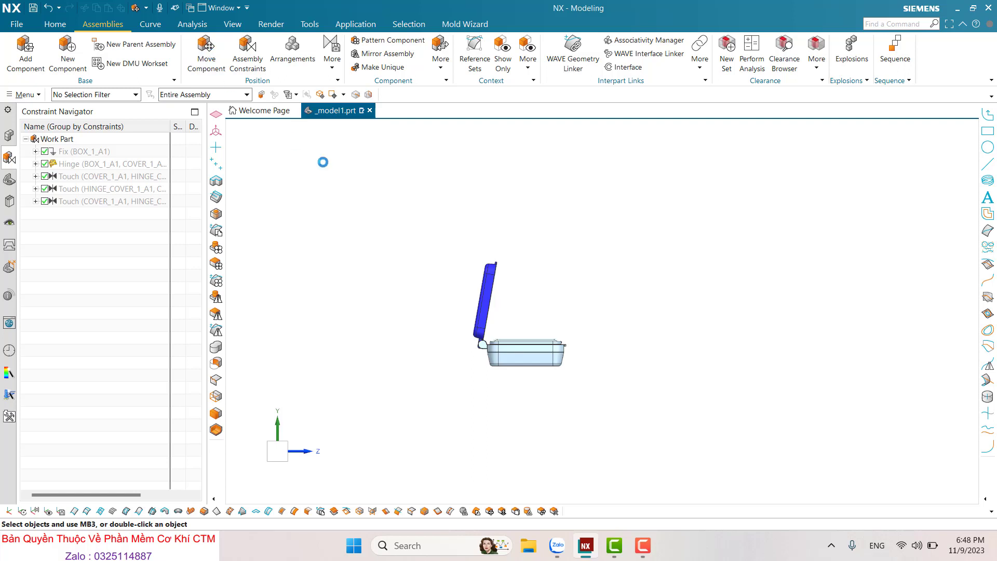
# Step: Using Move Component (Ctrl+T), rotate the blue cover about its hinge fully closed onto the box
pyautogui.hotkey('ctrl', 't')
pyautogui.click(485, 286)
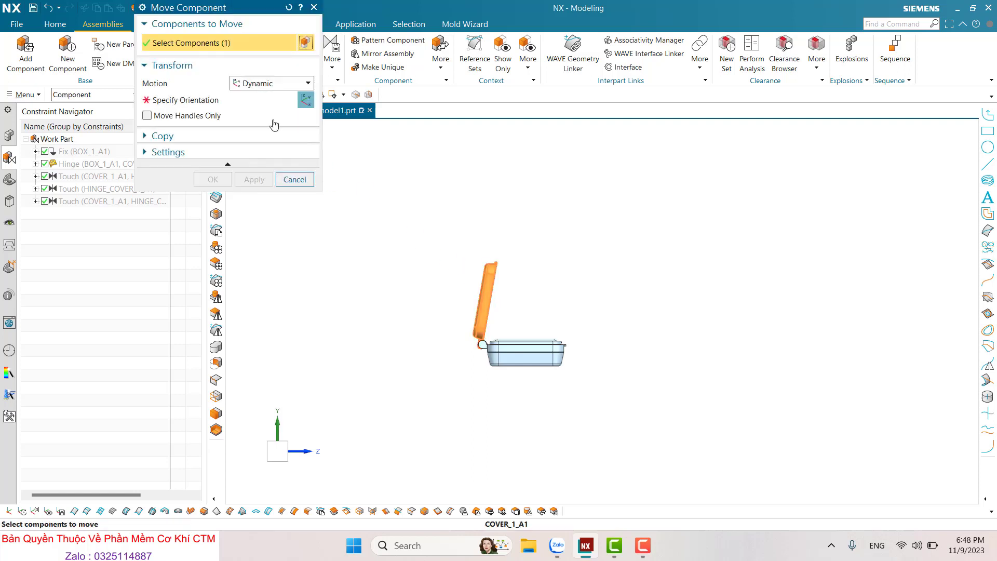
pyautogui.click(208, 99)
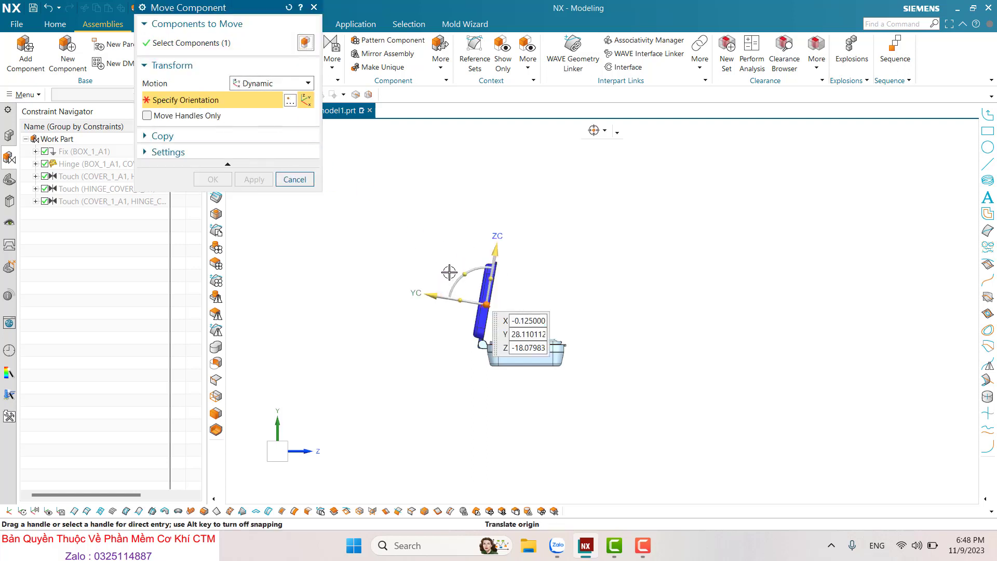
pyautogui.moveTo(524, 267)
pyautogui.mouseDown()
pyautogui.moveTo(594, 346)
pyautogui.moveTo(264, 258)
pyautogui.mouseUp()
pyautogui.moveTo(493, 310)
pyautogui.mouseDown()
pyautogui.moveTo(486, 344)
pyautogui.moveTo(528, 281)
pyautogui.mouseUp()
# Step: Swing the cover back open above the box and accept its new position
pyautogui.click(523, 306)
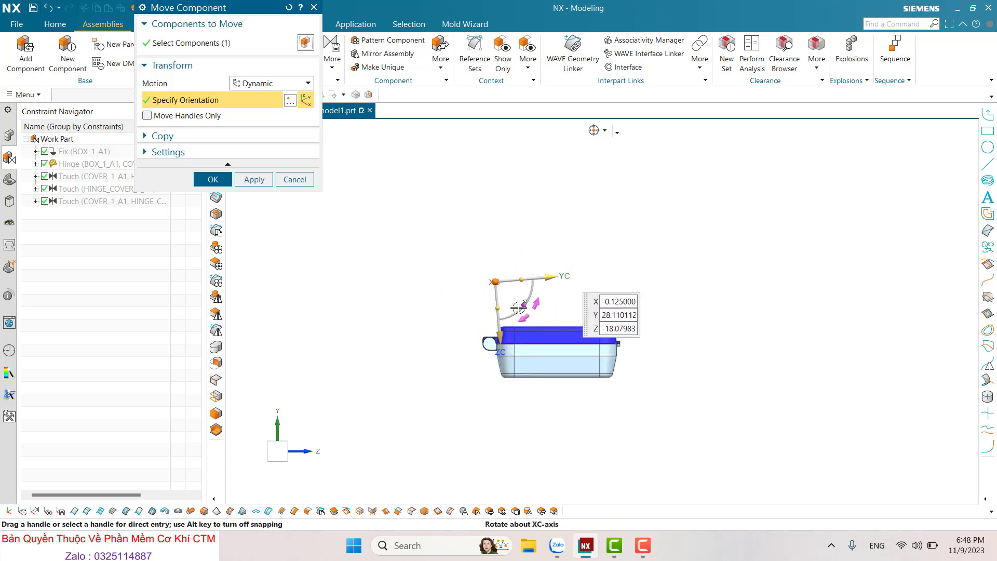
pyautogui.moveTo(491, 213); pyautogui.dragTo(463, 255)
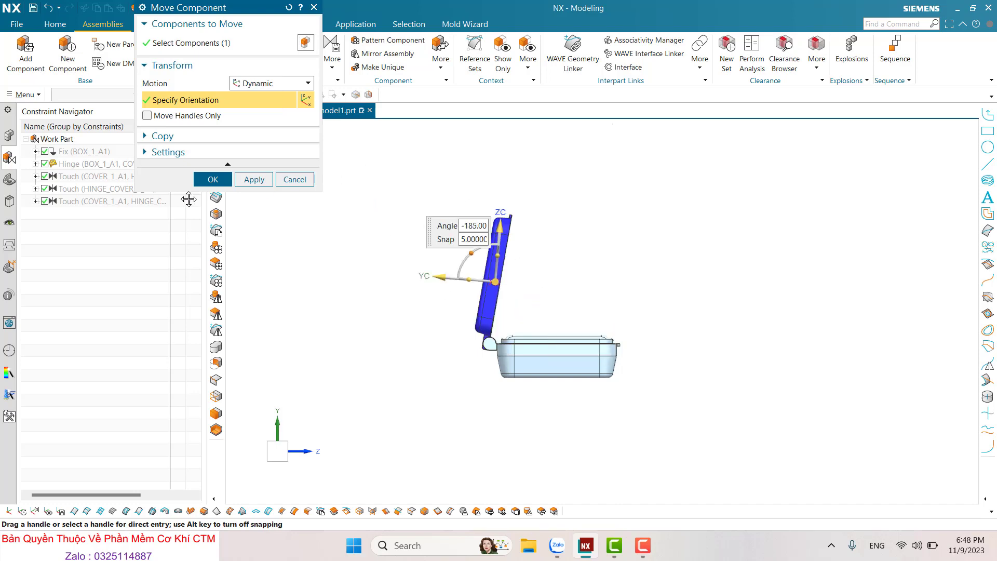
pyautogui.click(213, 179)
pyautogui.moveTo(608, 301)
pyautogui.mouseDown(button='middle')
pyautogui.moveTo(476, 387)
pyautogui.moveTo(494, 386)
pyautogui.moveTo(531, 353)
pyautogui.moveTo(703, 301)
pyautogui.mouseUp(button='middle')
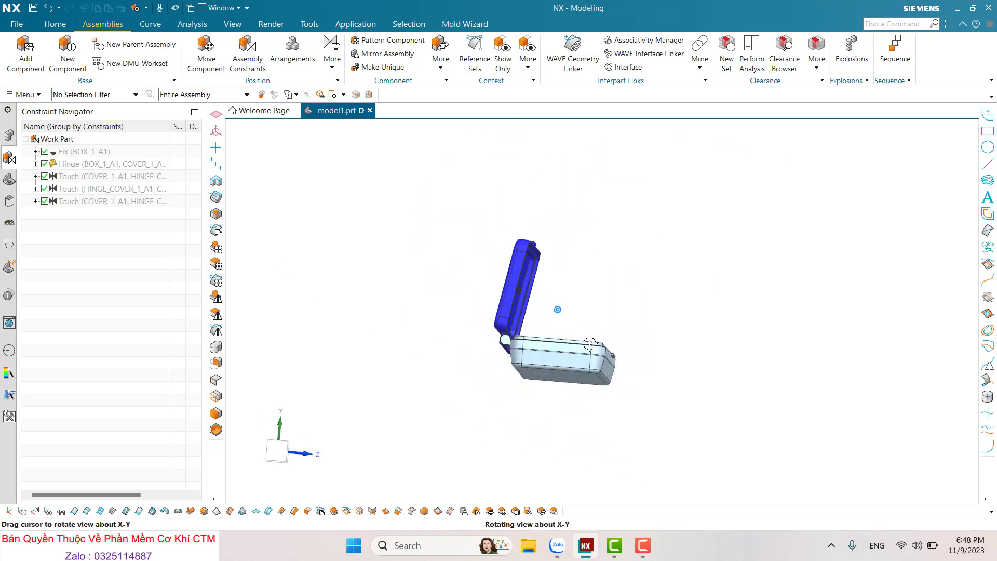